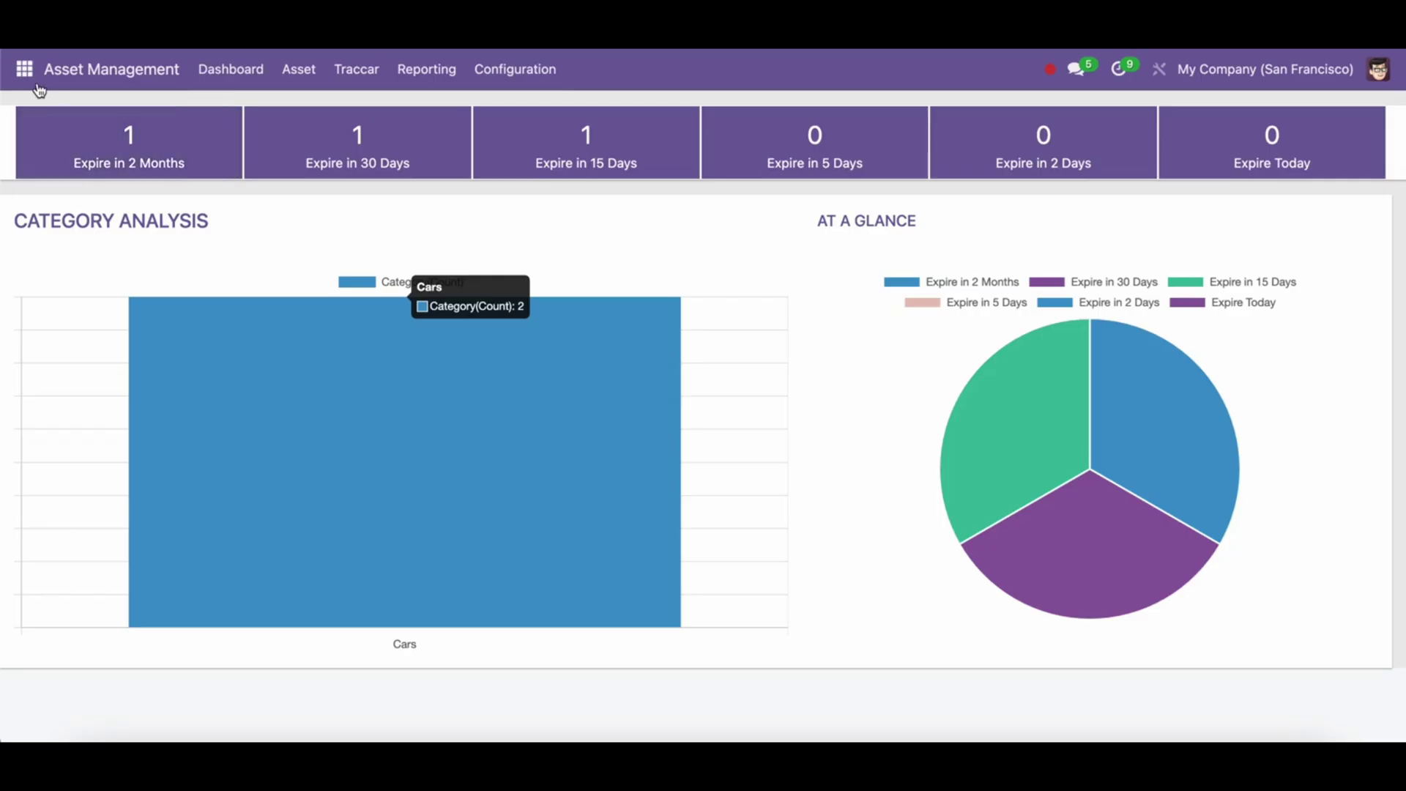
- Switch to the Discuss app, and return to the Asset Management dashboard
click(25, 68)
click(47, 117)
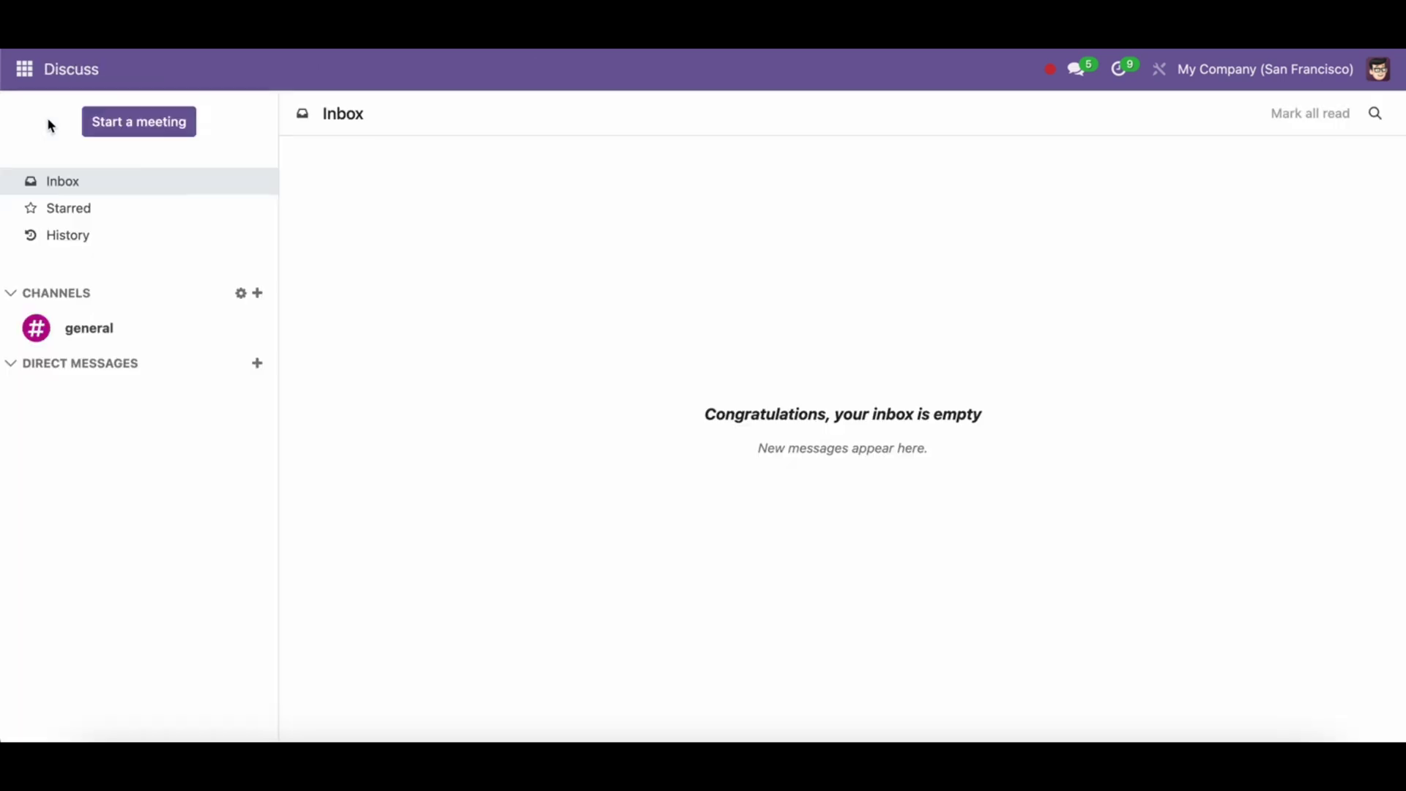
click(25, 67)
click(60, 159)
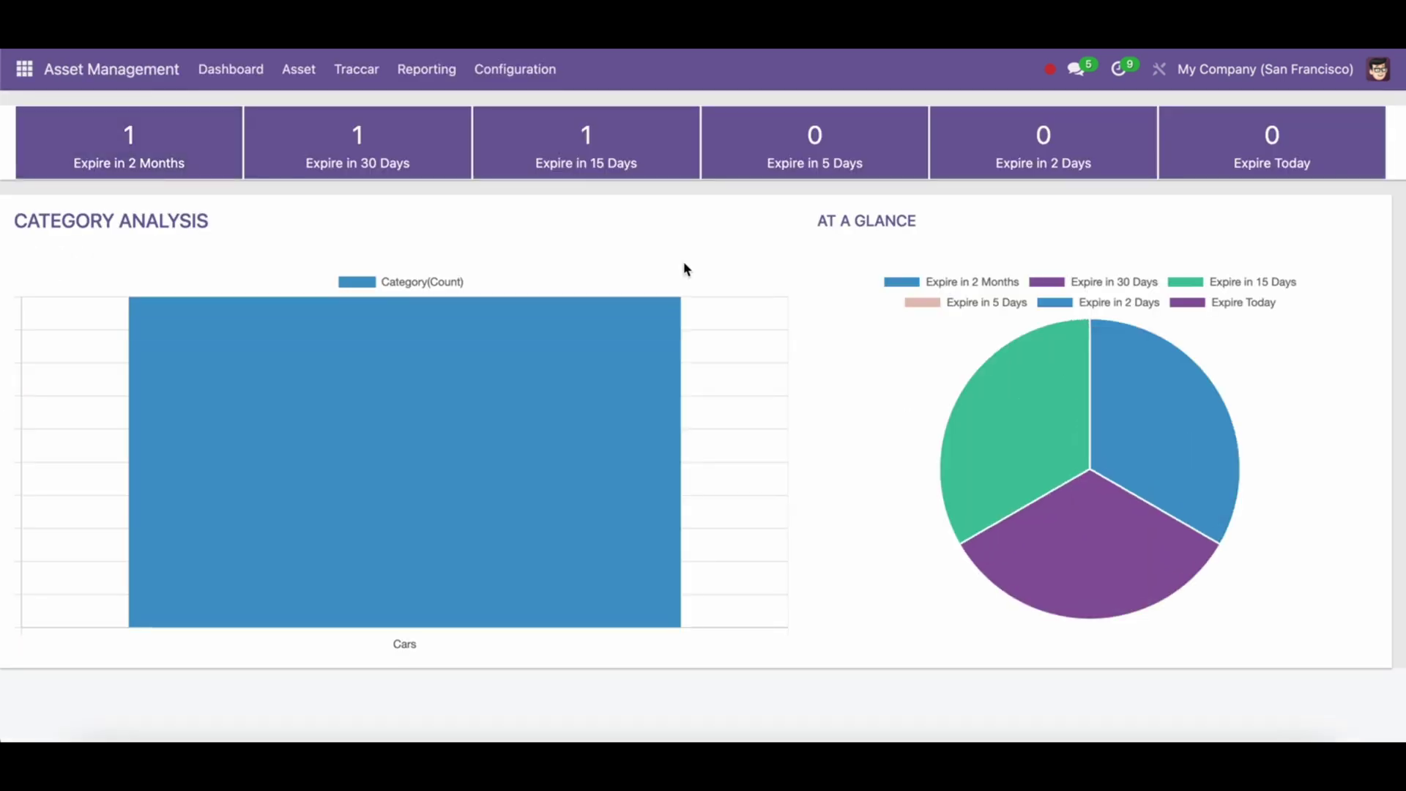
- Check the dashboard's lists of assets expiring in 2 months and in 30 days, returning to the dashboard each time
click(229, 82)
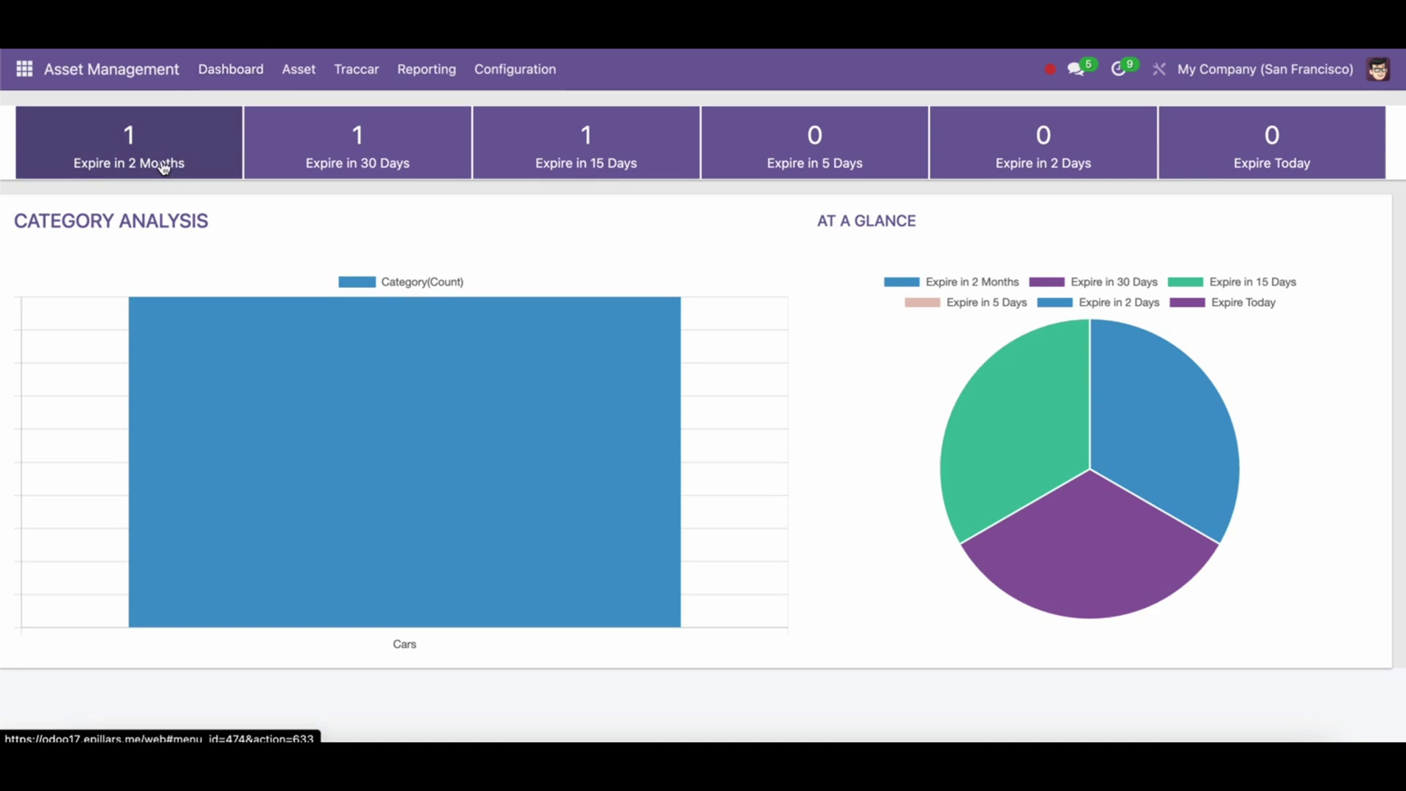
click(164, 168)
click(227, 77)
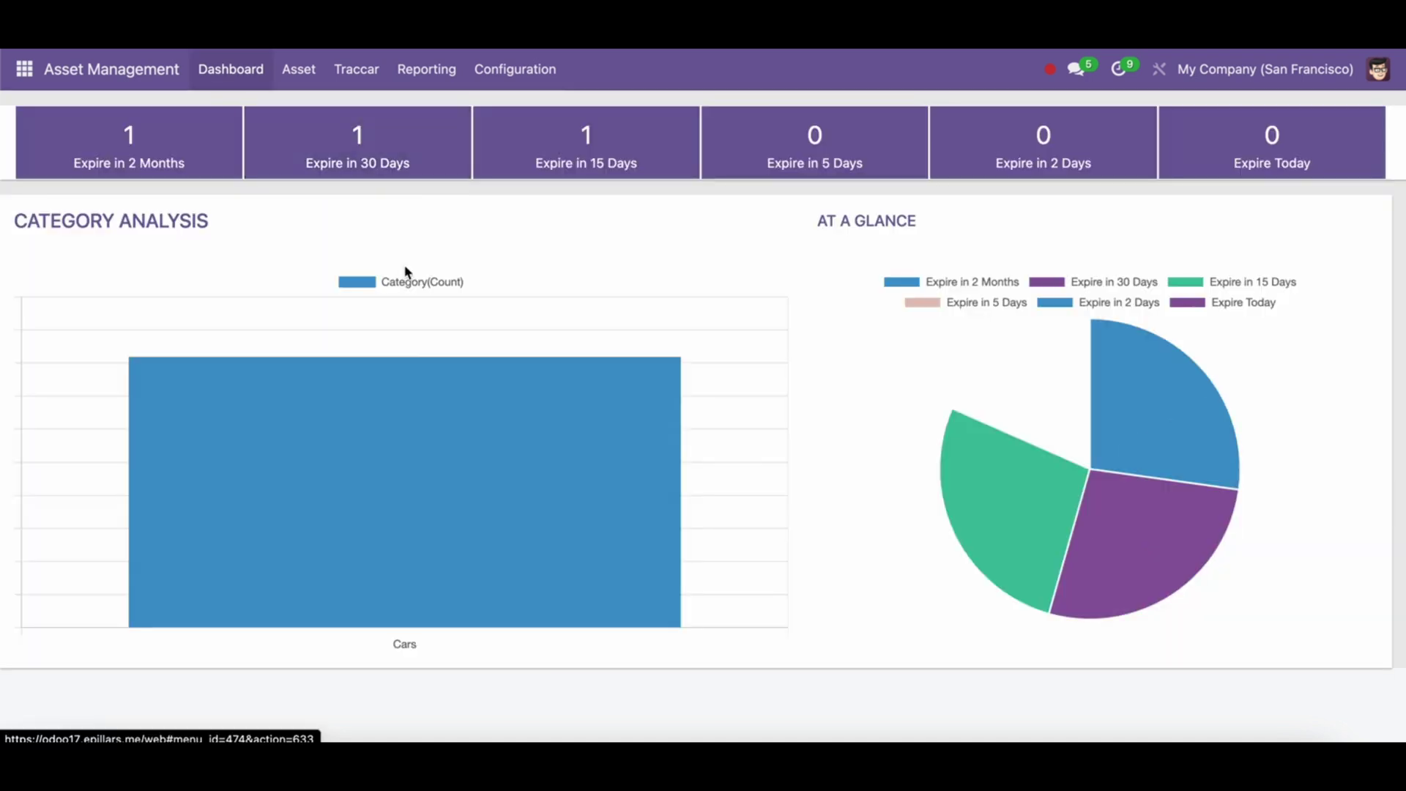
click(375, 159)
click(201, 79)
mouse_move(1179, 491)
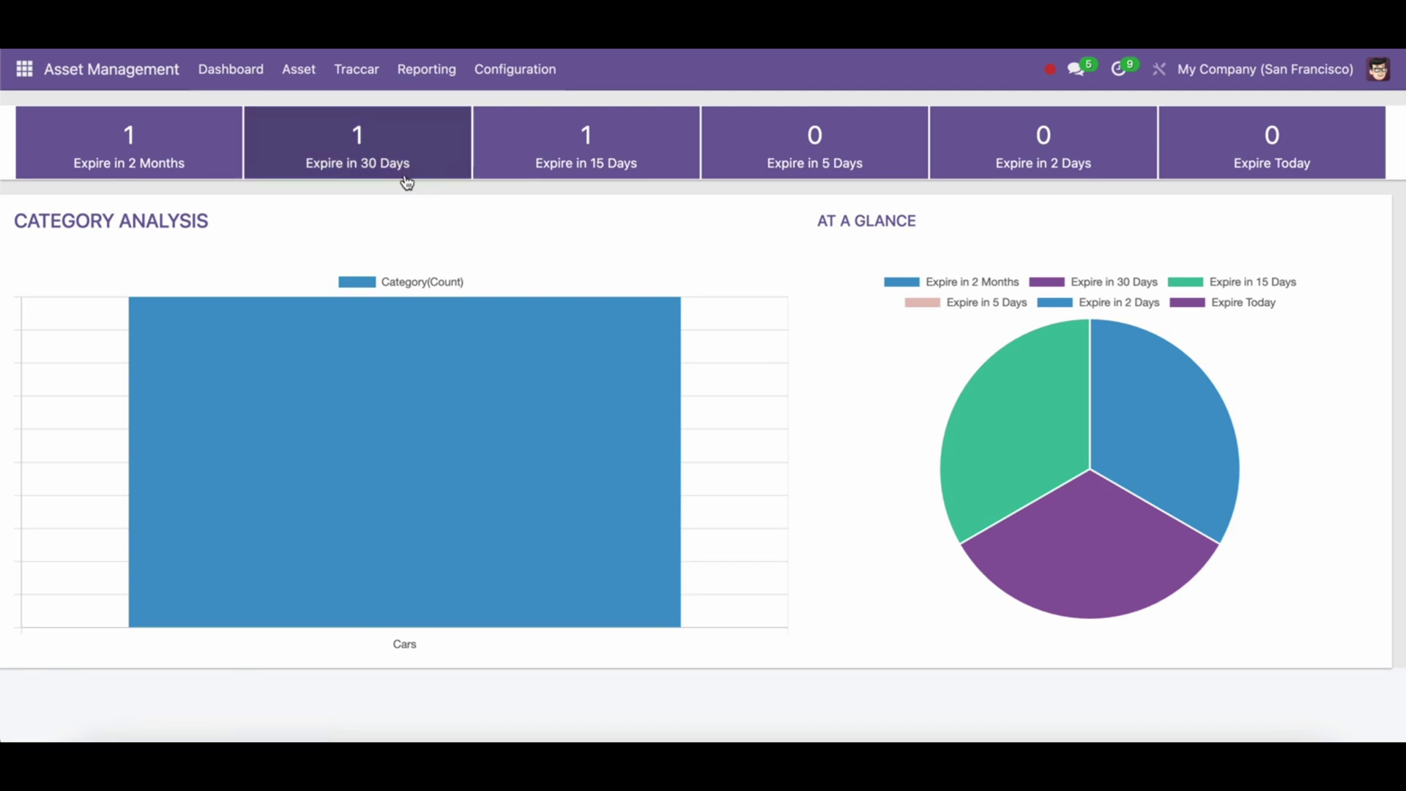
- Open the Civic record from the assets and view the available options for its category
click(303, 77)
click(350, 124)
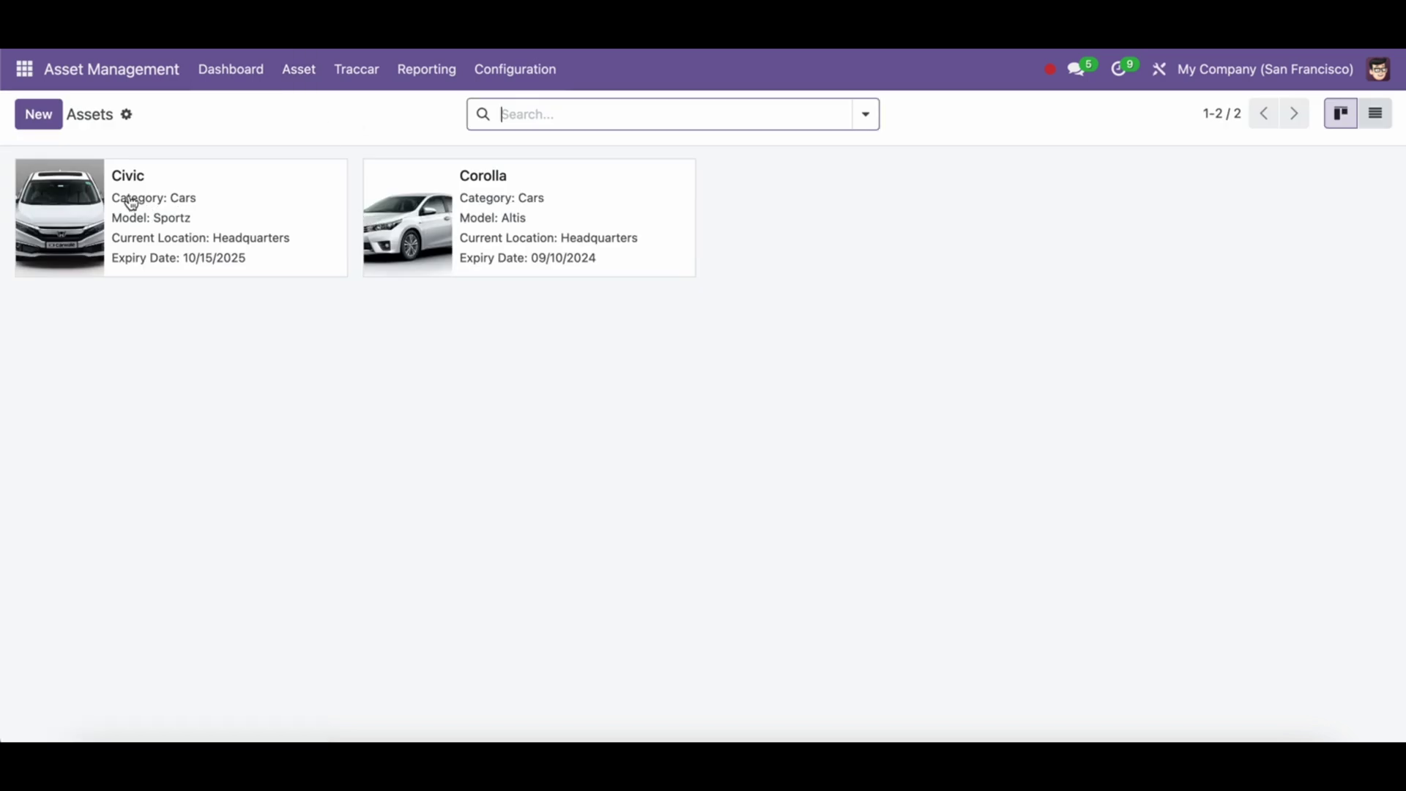
click(191, 209)
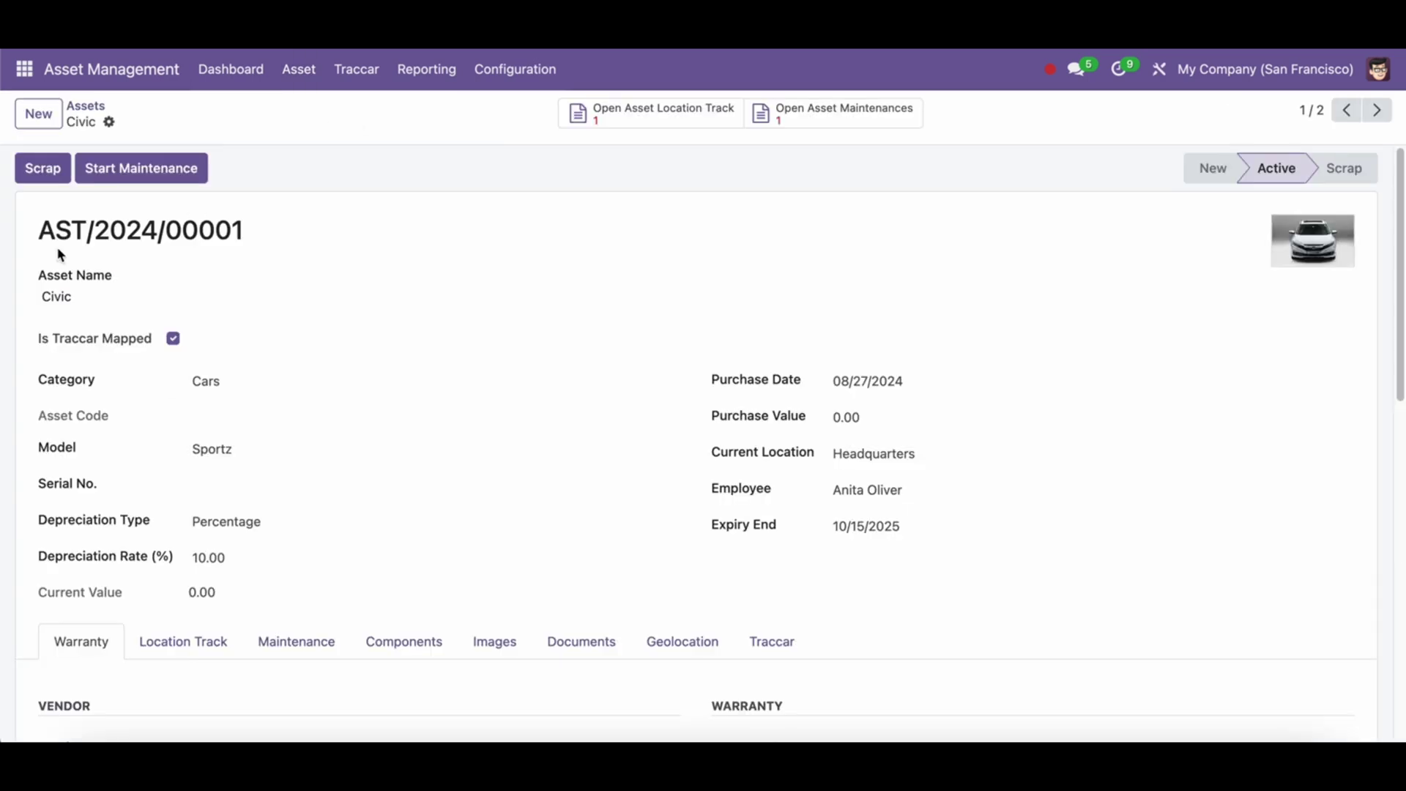
click(246, 386)
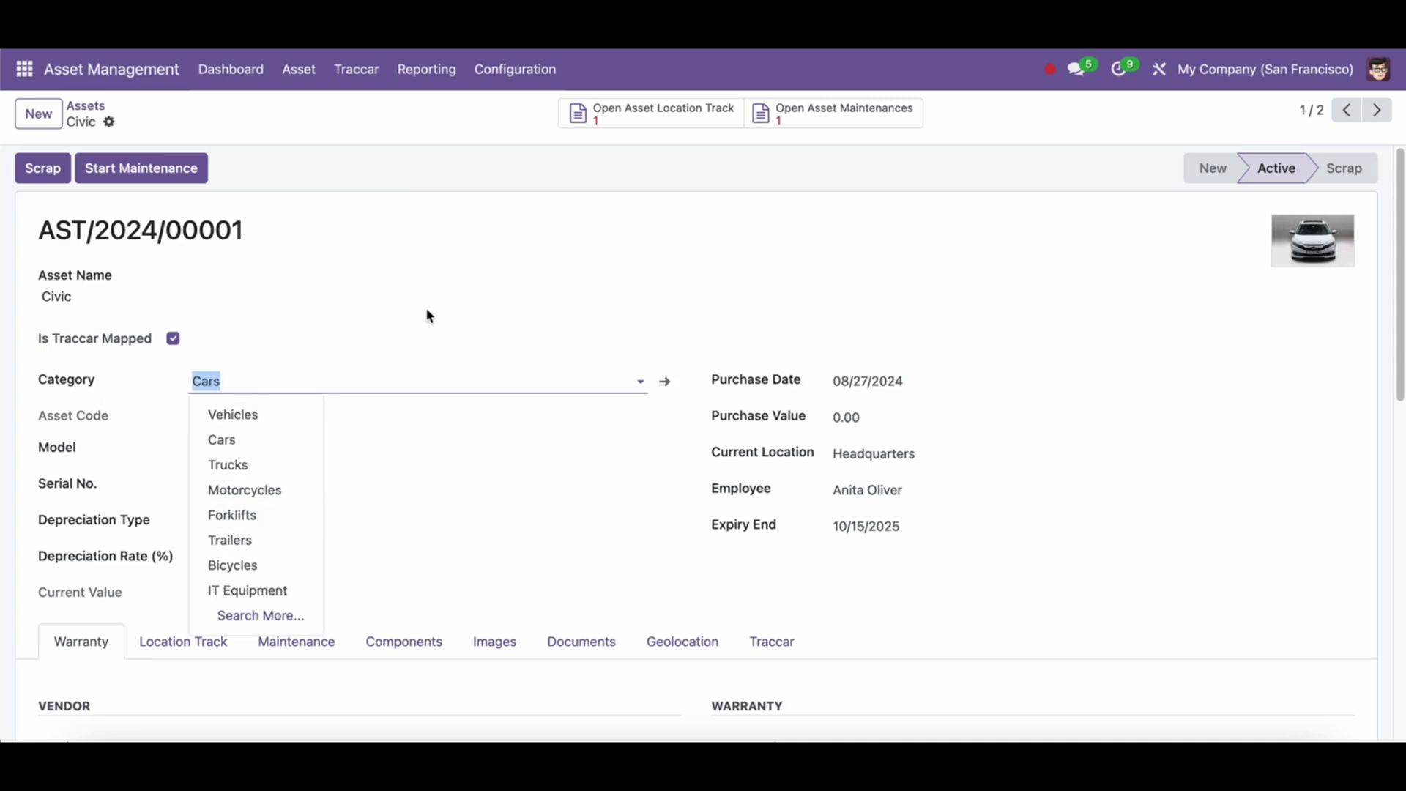
- Open the asset categories configuration and expand the Vehicles group to review its subcategories
click(551, 60)
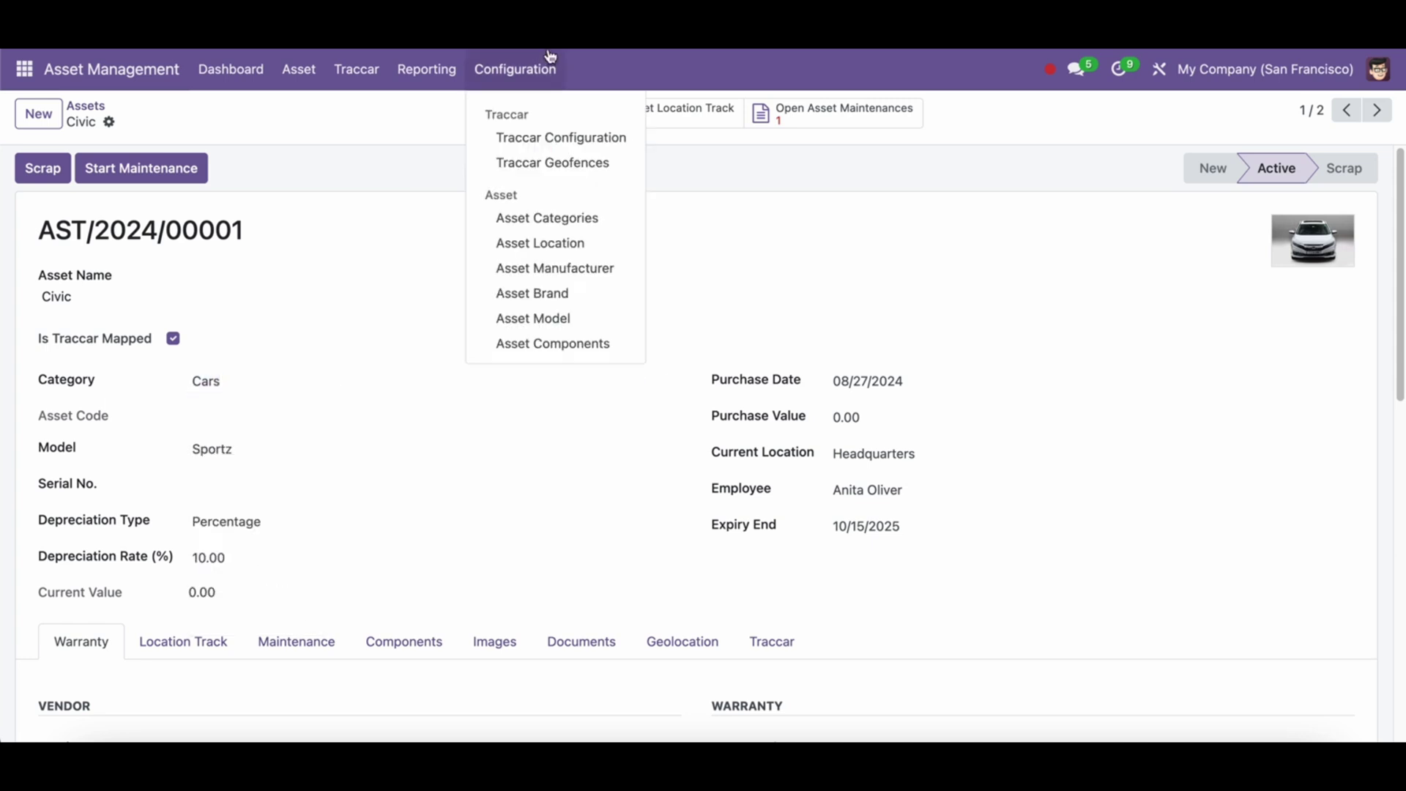
click(585, 218)
scroll(166, 293, down, 5)
scroll(44, 227, up, 5)
click(27, 196)
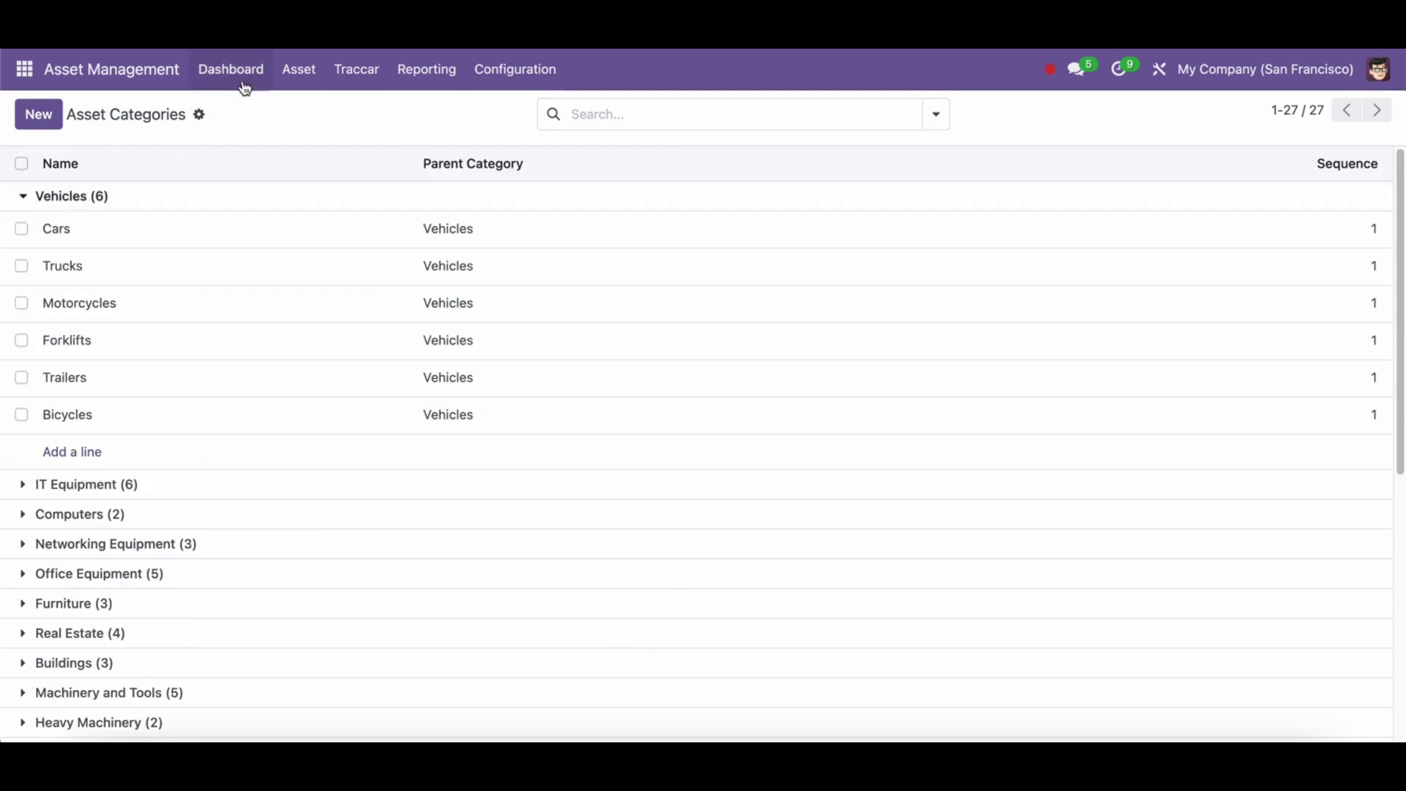
- Return to the assets and reopen the Civic record to review its general details
click(299, 69)
click(339, 113)
click(188, 233)
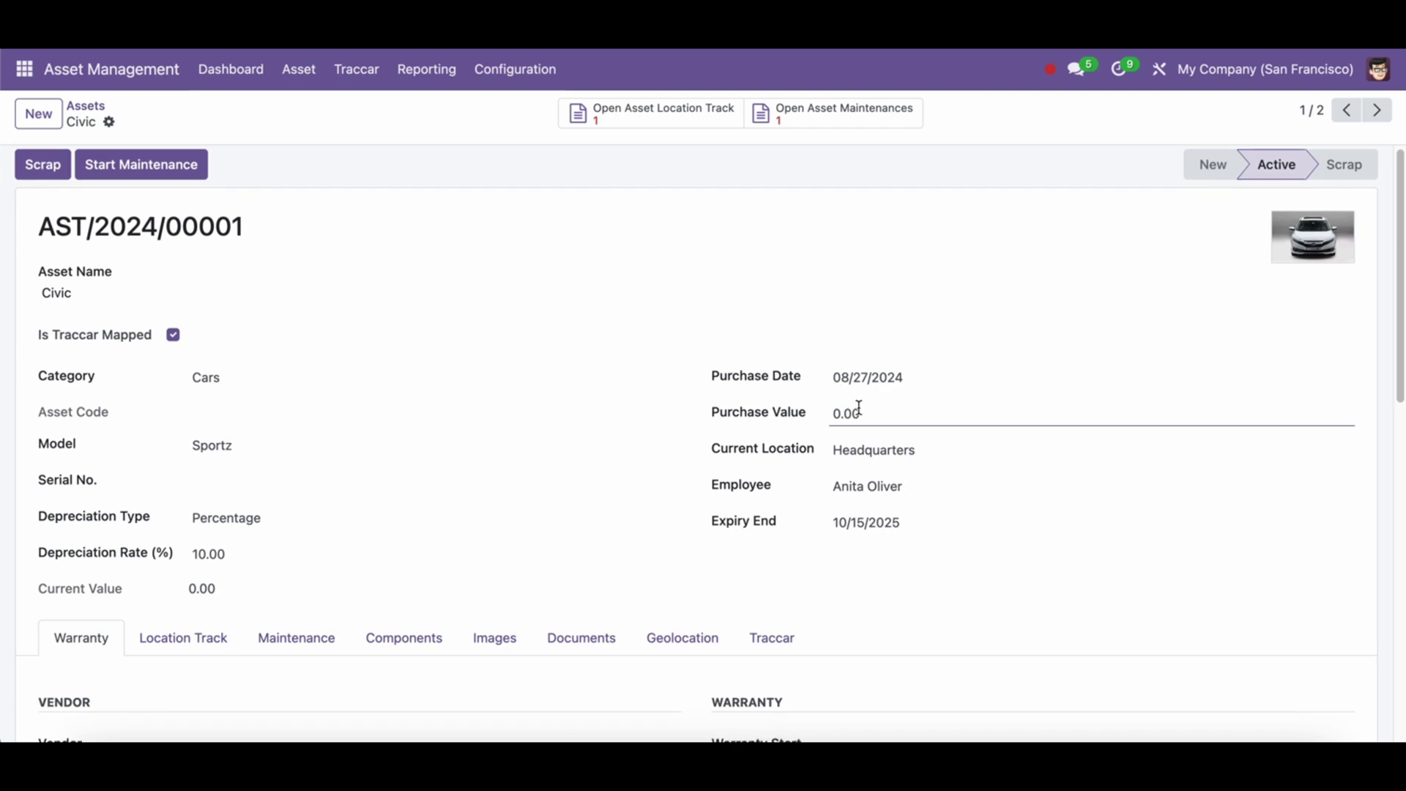
scroll(828, 431, down, 1)
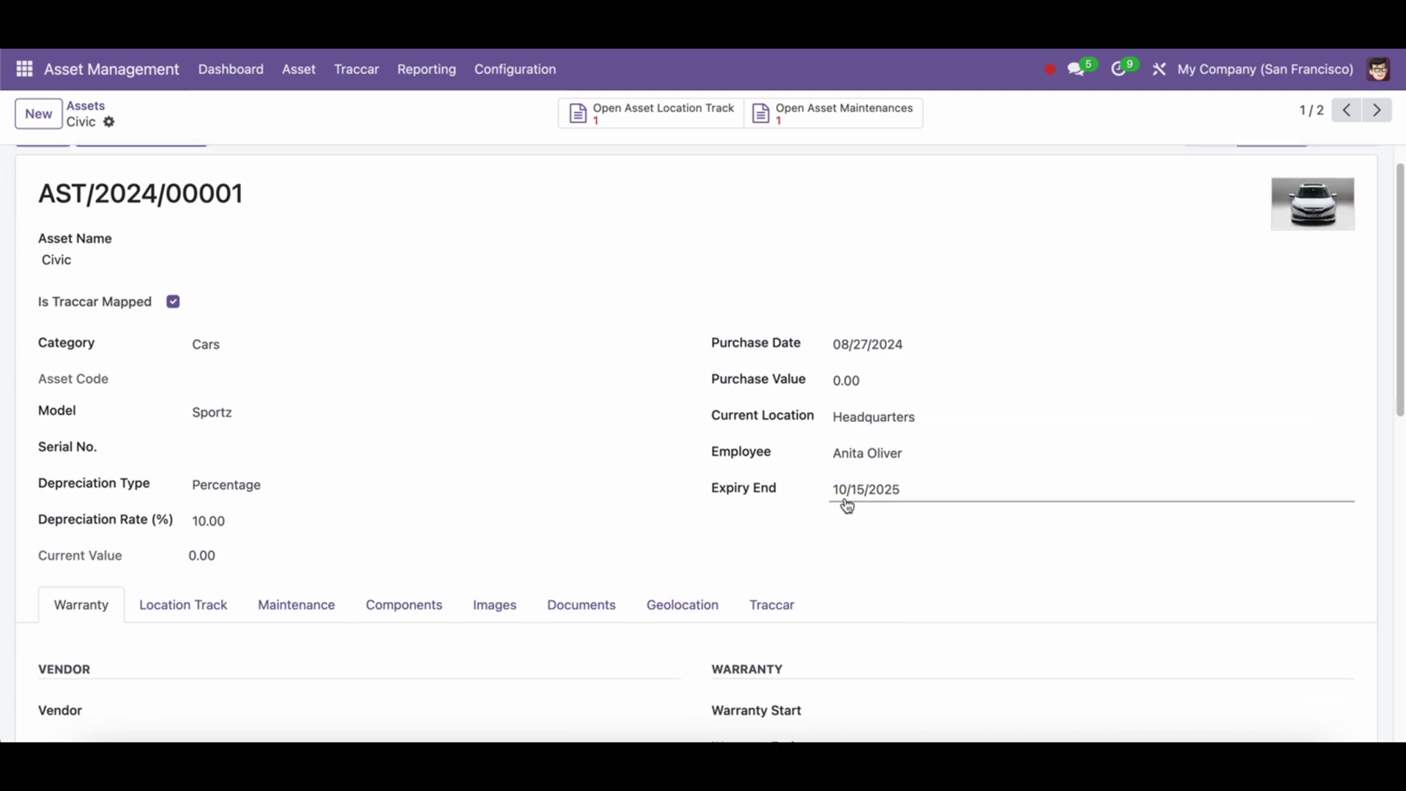
- Review the Civic's location track, maintenance, components, images and documents
click(195, 615)
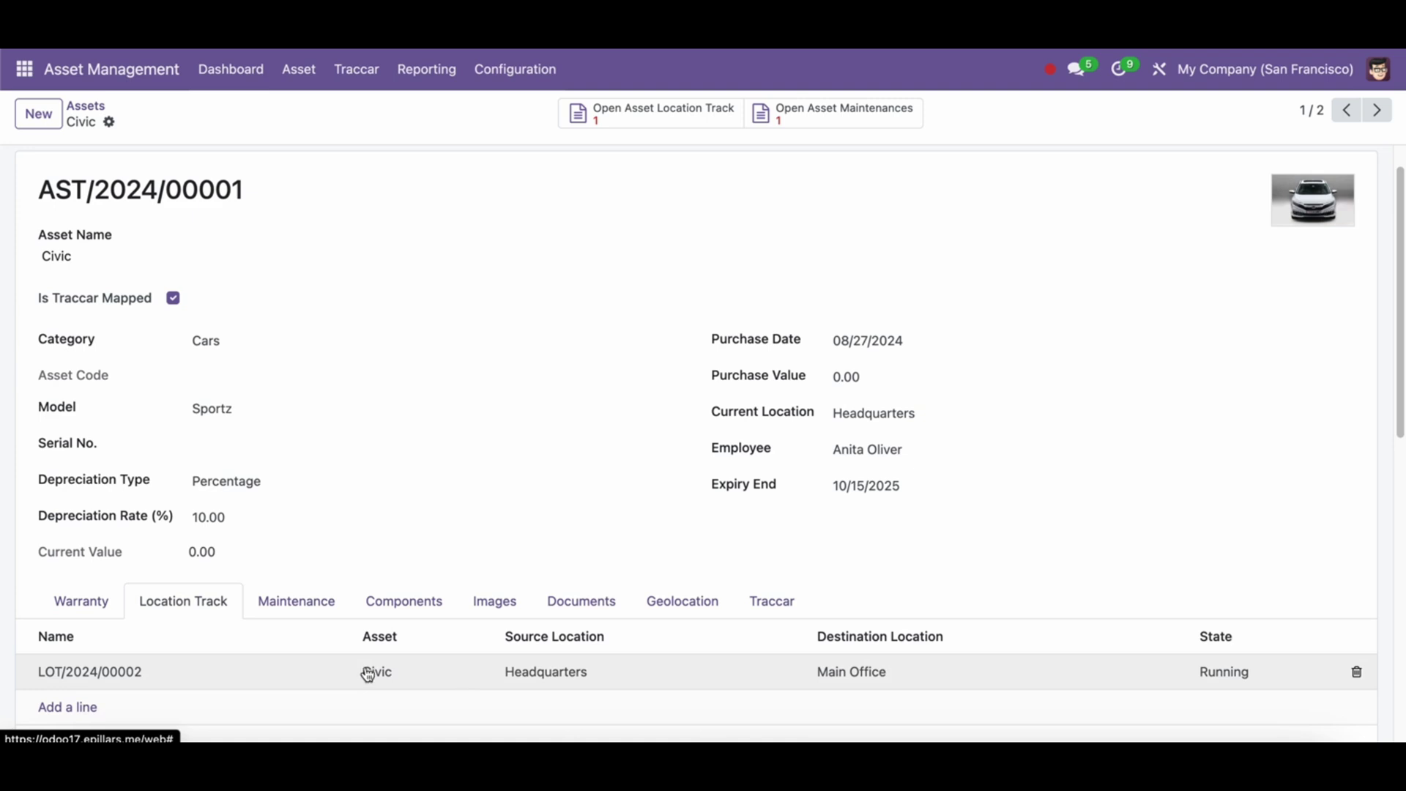
click(306, 604)
scroll(414, 613, down, 2)
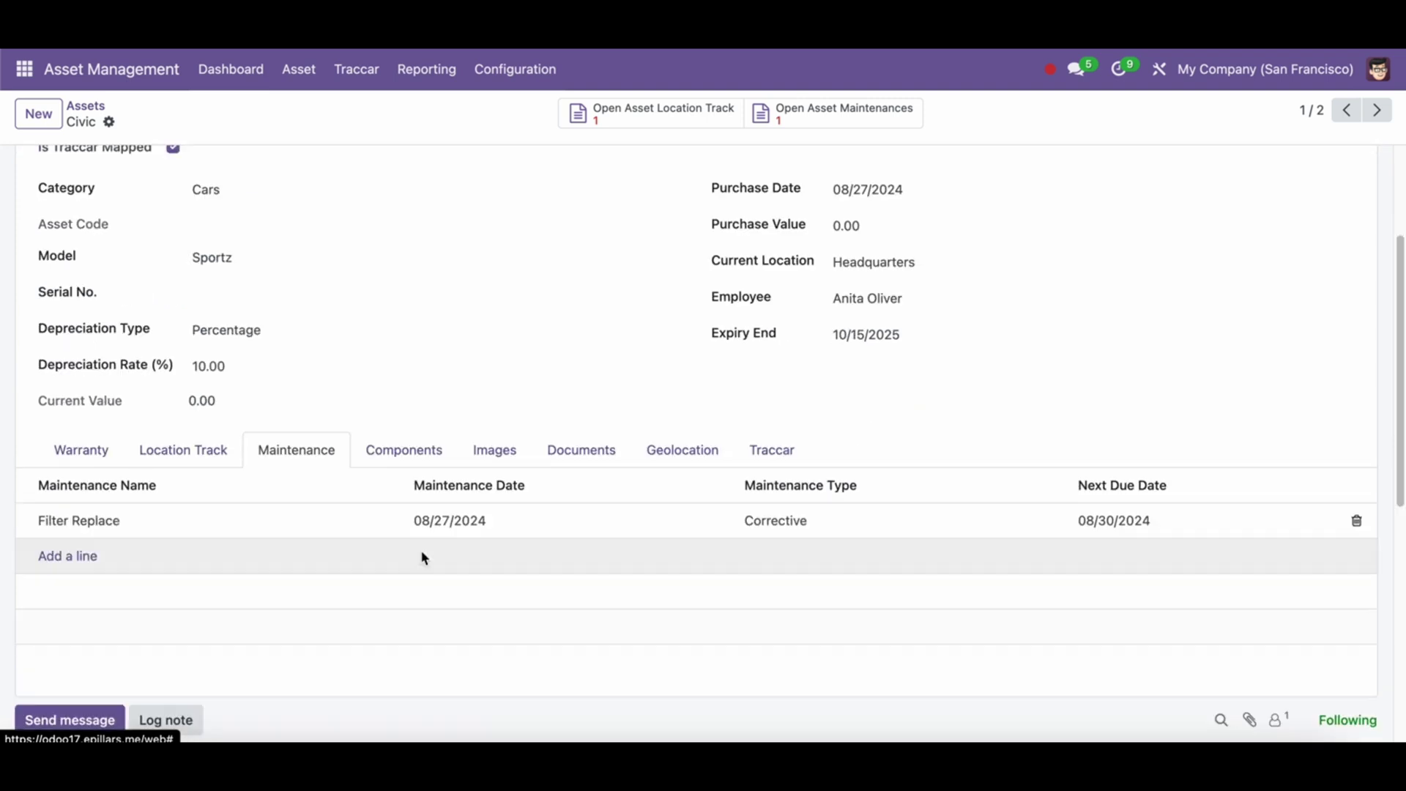
click(403, 449)
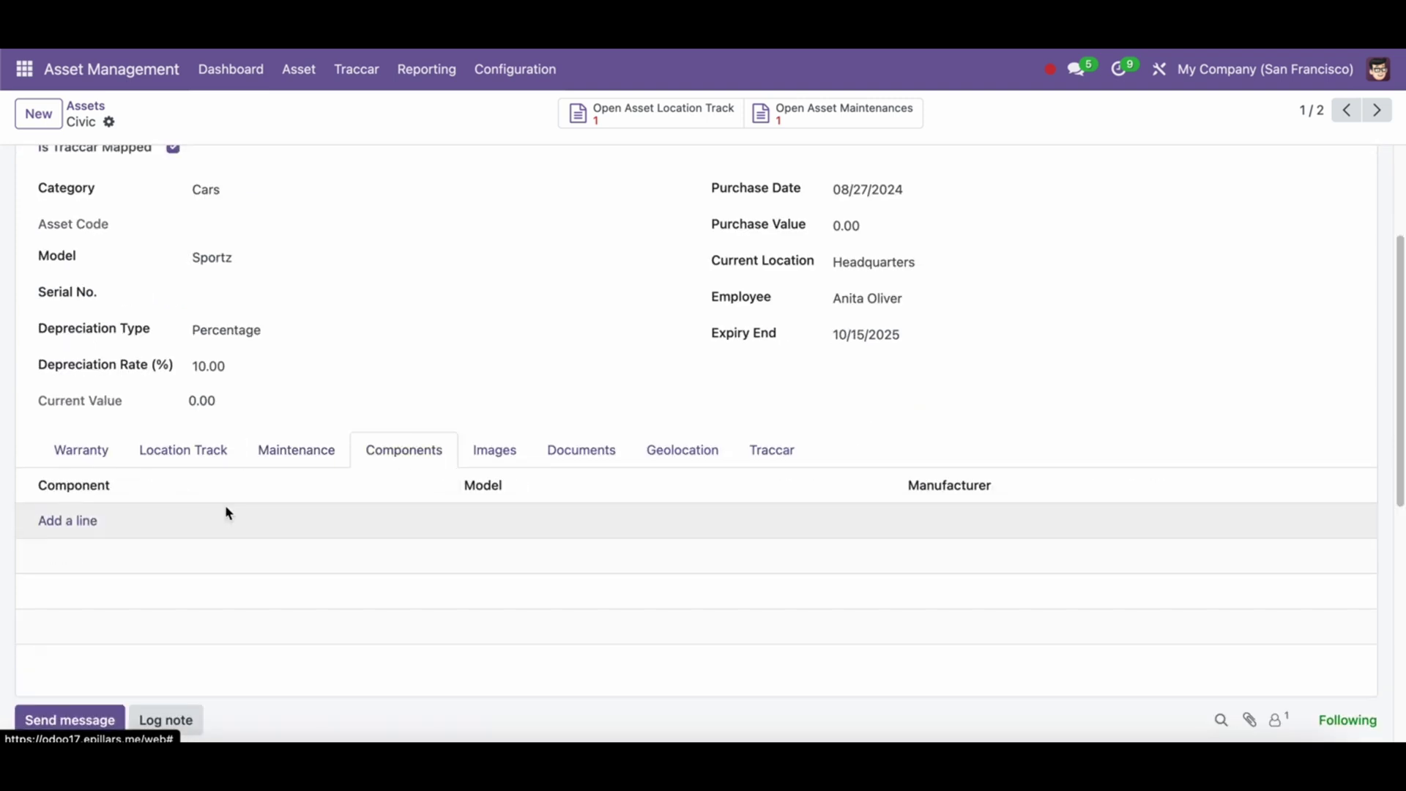
click(513, 452)
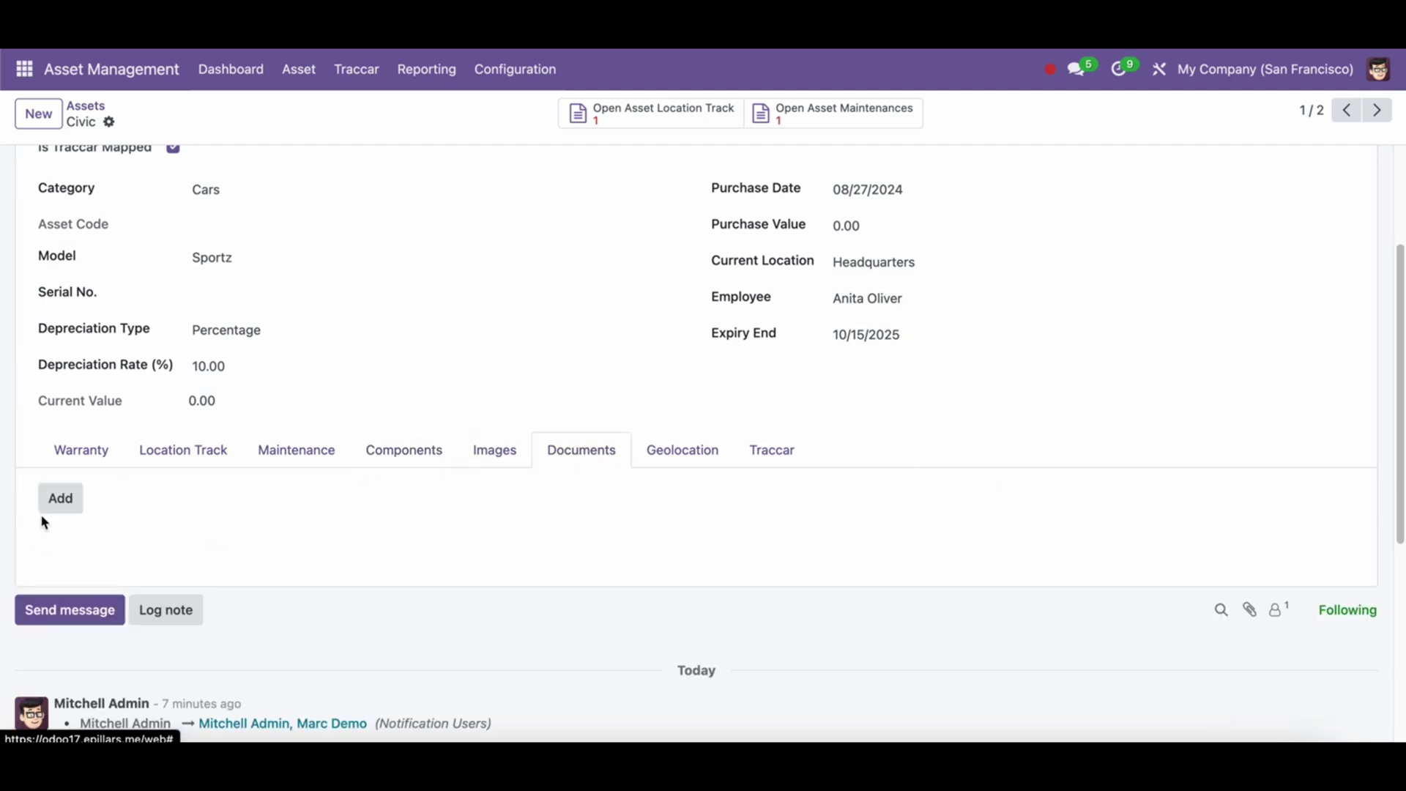
- Mark the Civic's current position in southern India on its geolocation map, at about latitude 12.85 and longitude 77.48
click(677, 460)
scroll(753, 518, down, 5)
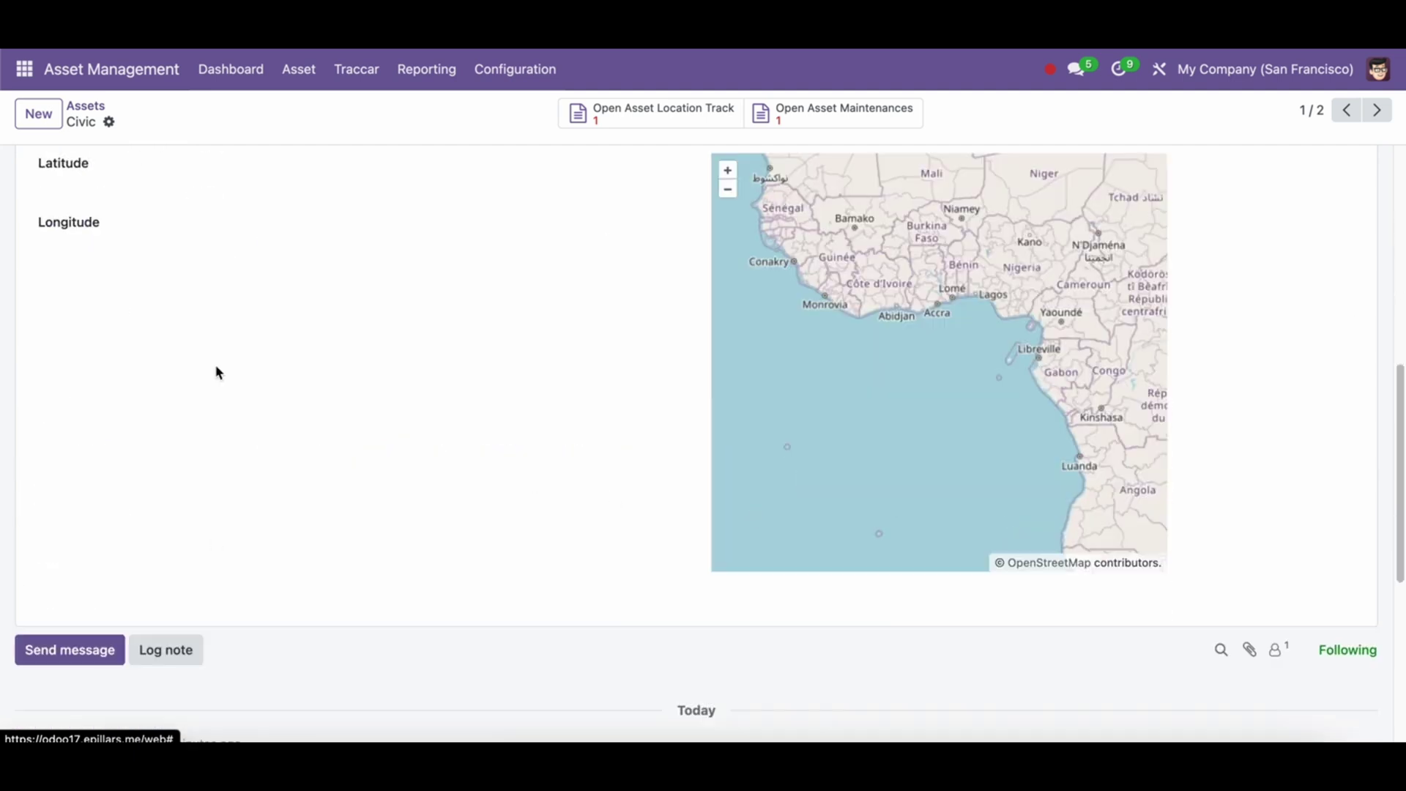
drag(1070, 496, 847, 454)
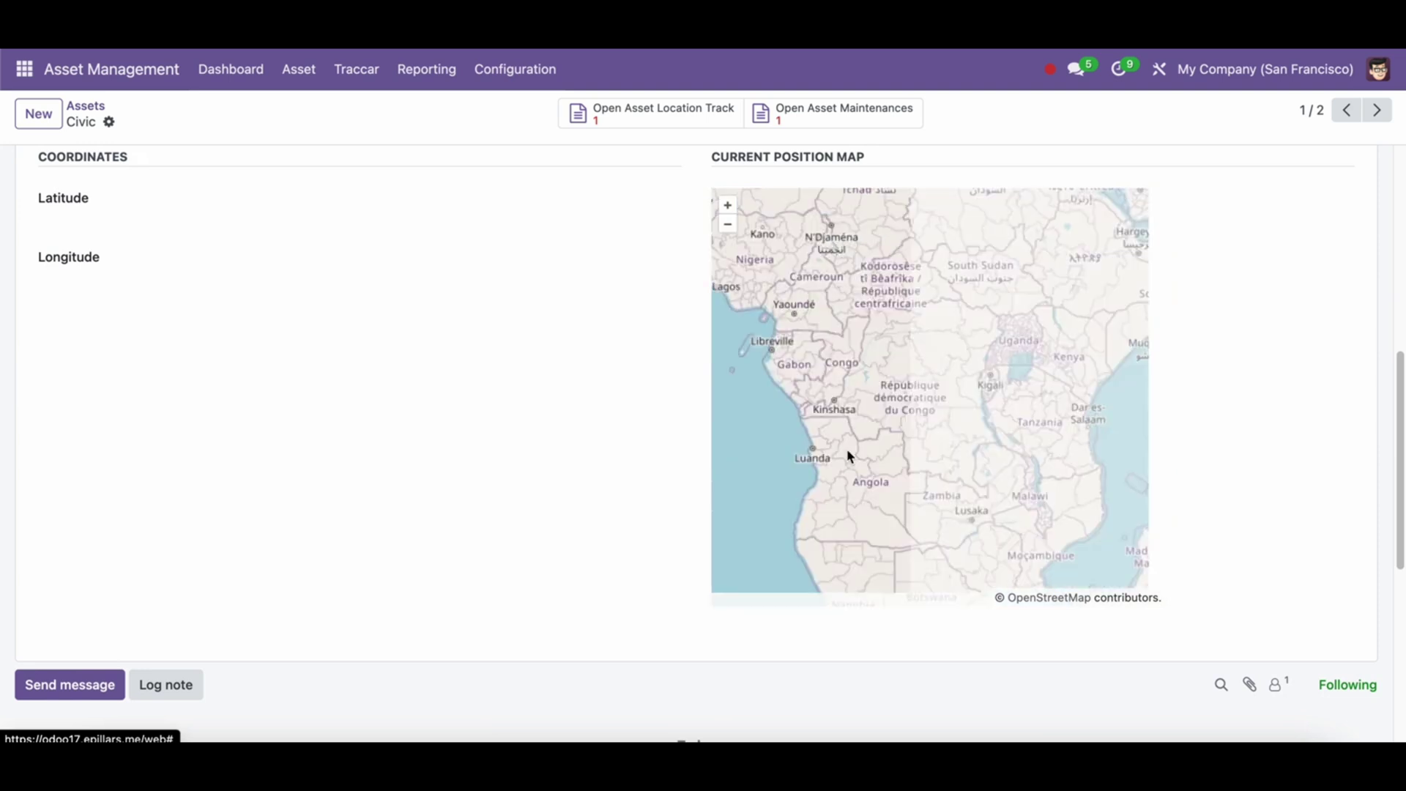
scroll(1044, 428, down, 1)
drag(1039, 427, 894, 386)
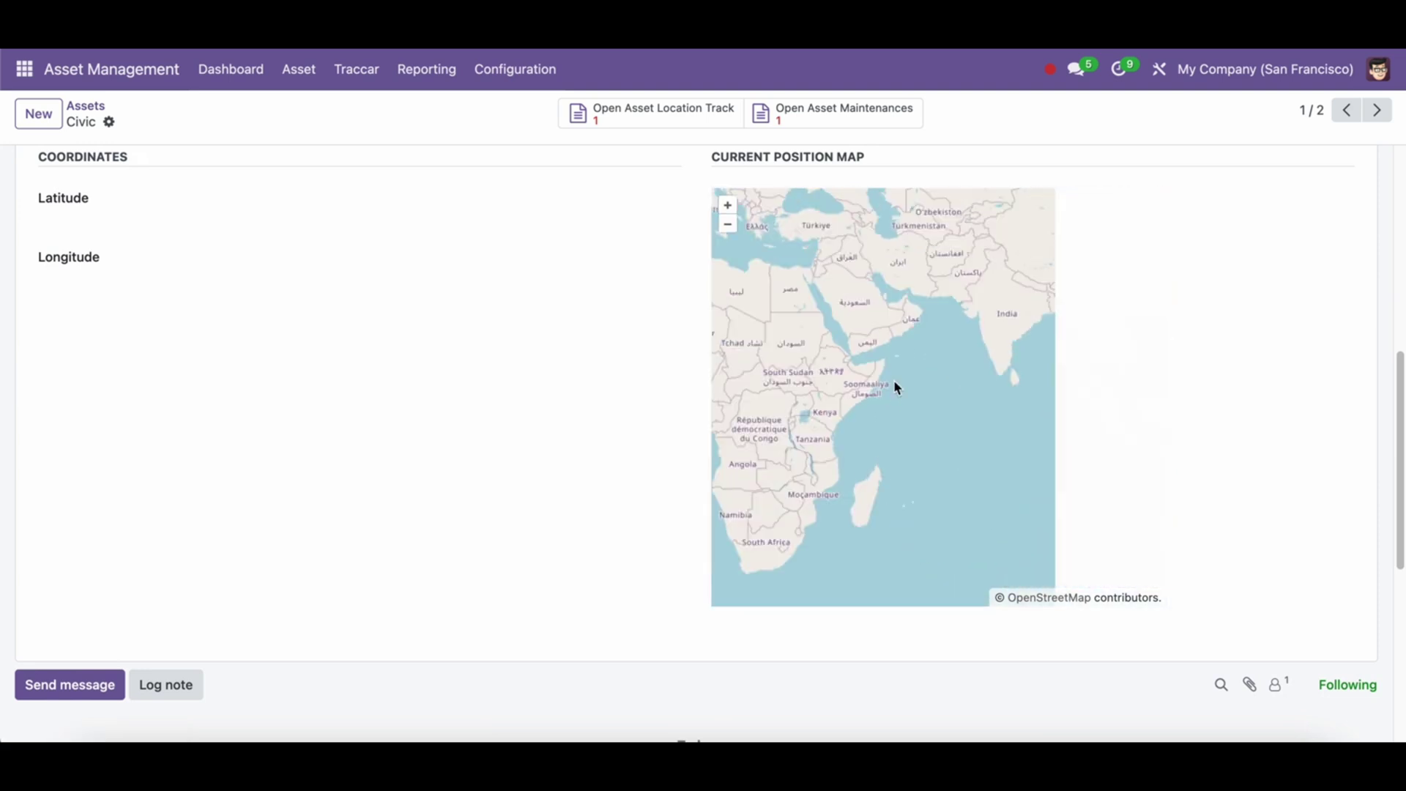
click(921, 363)
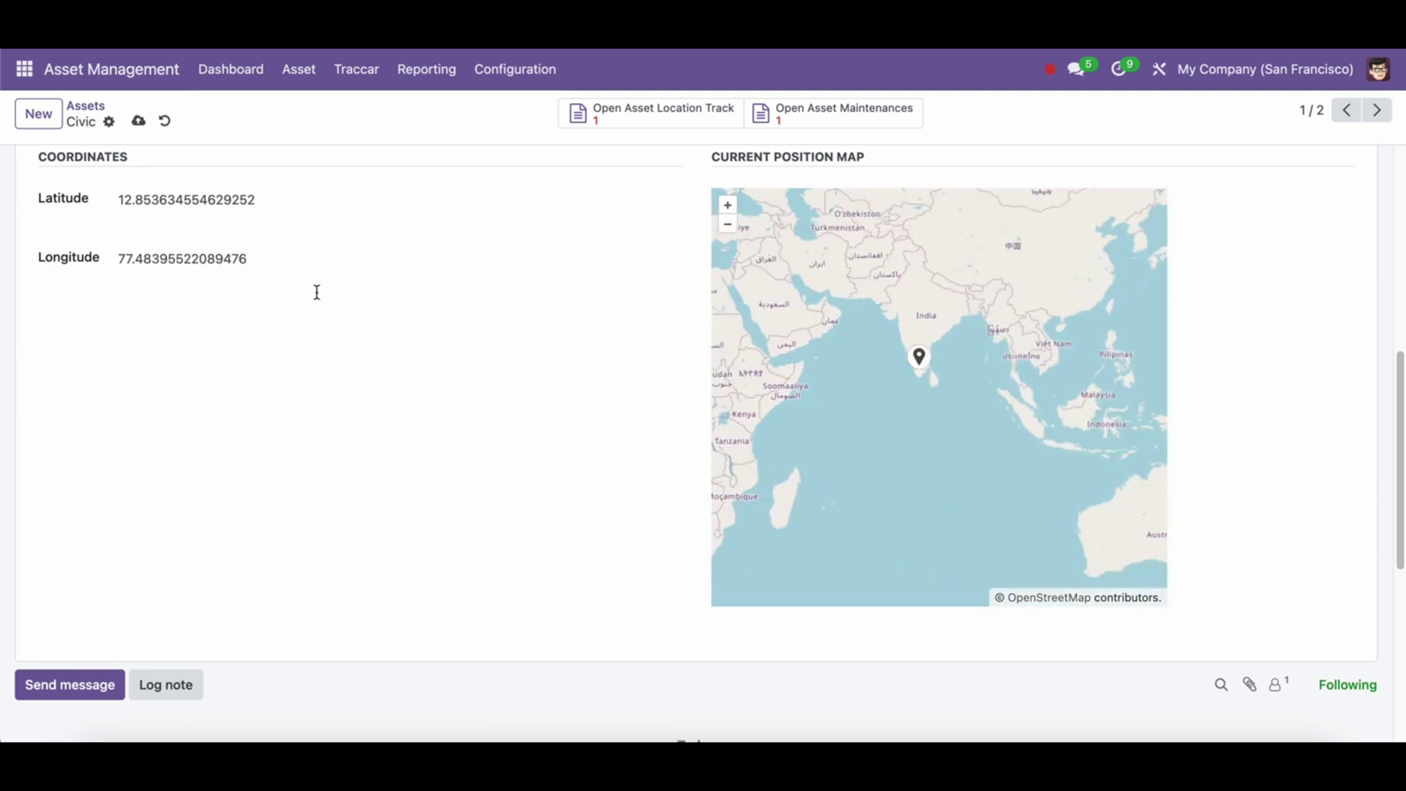
scroll(828, 490, up, 1)
scroll(556, 483, up, 2)
scroll(938, 512, up, 1)
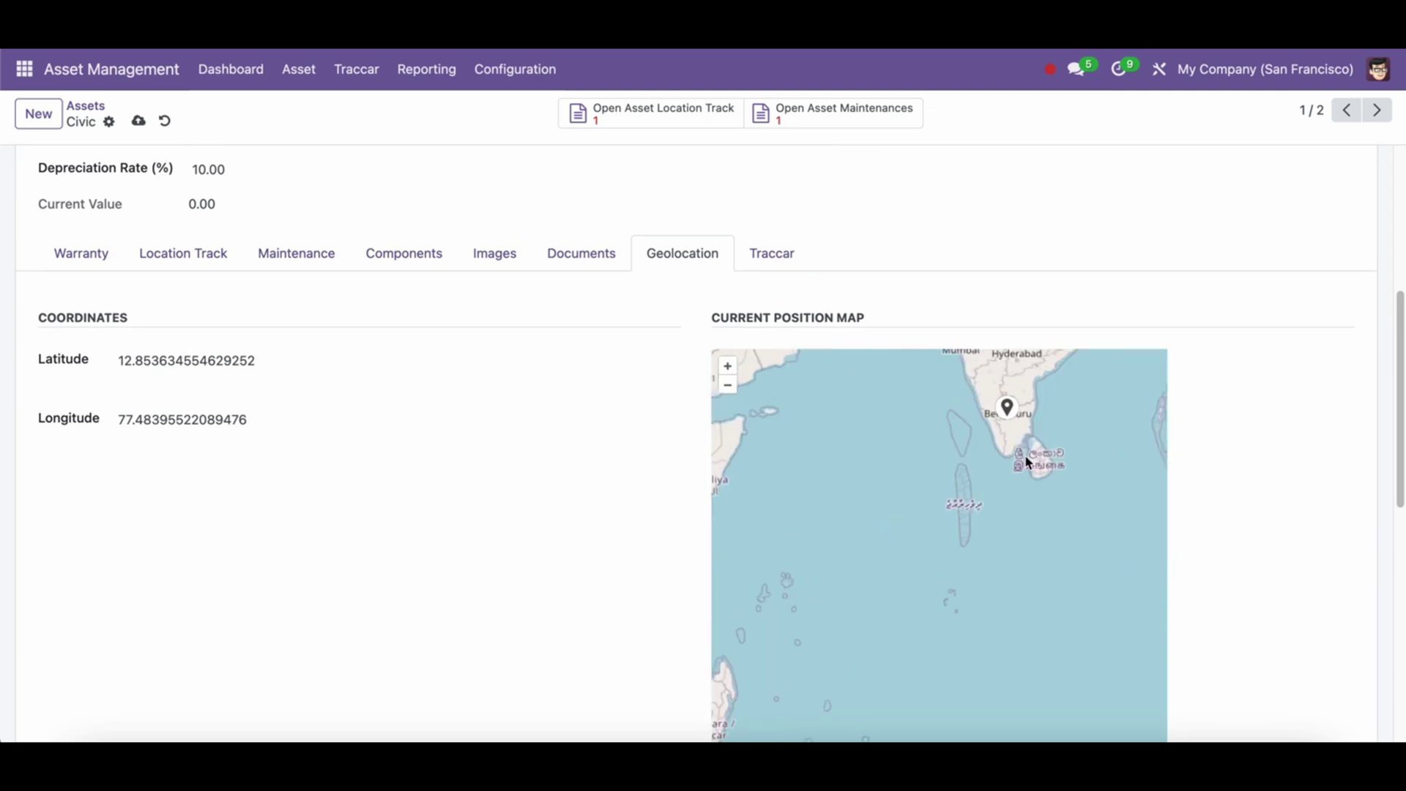
scroll(1027, 462, down, 2)
- Review the Civic's Traccar device details and the Traccar options available in the application
click(774, 257)
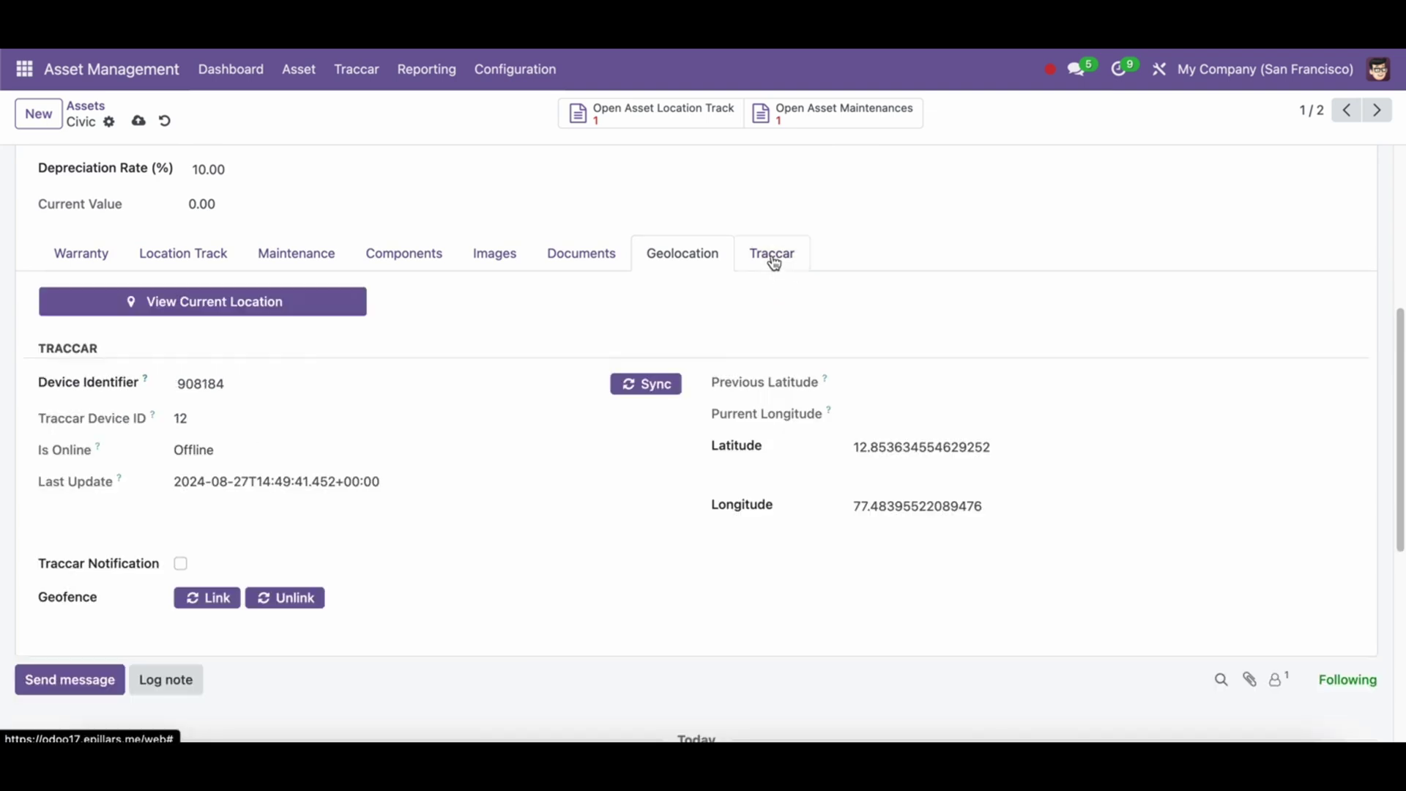
scroll(539, 434, up, 5)
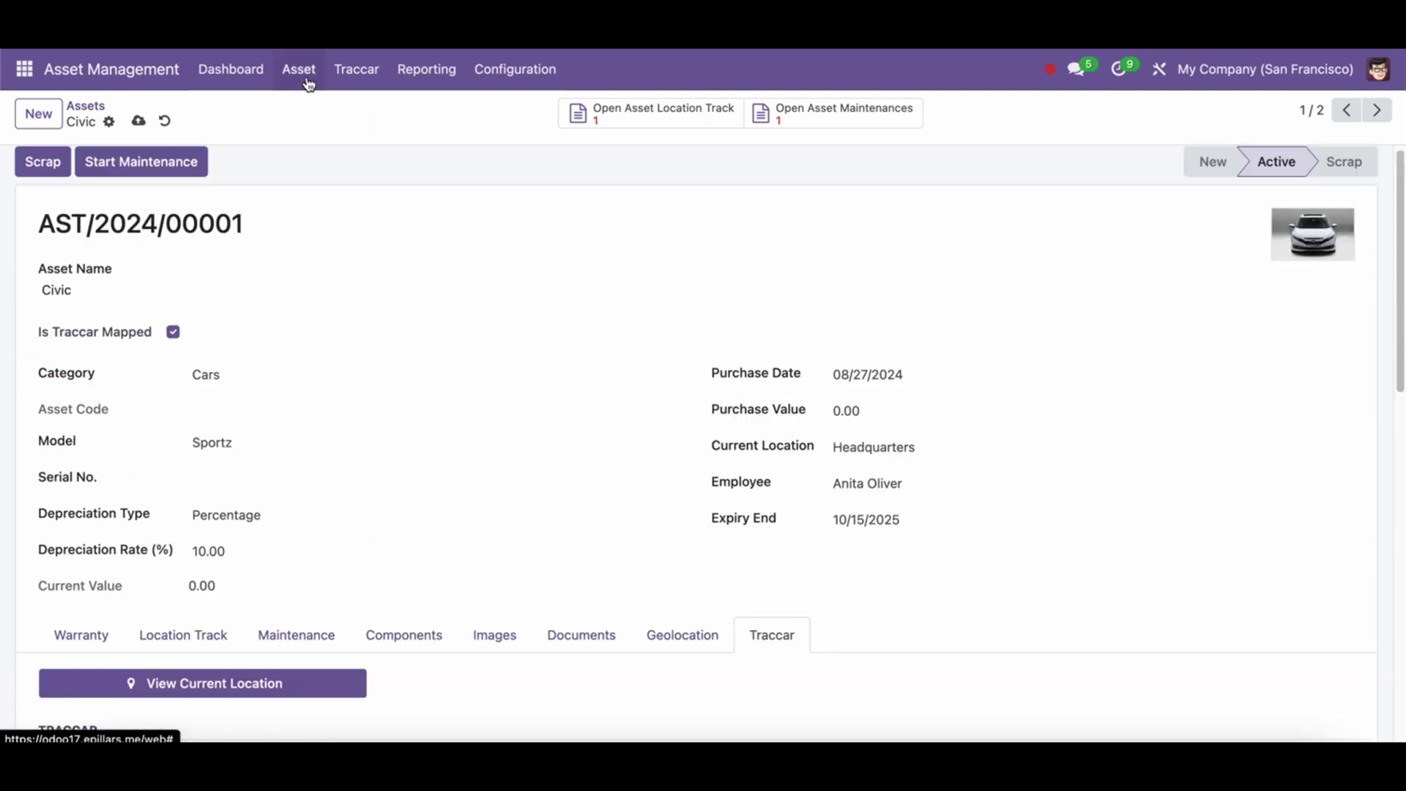
click(355, 76)
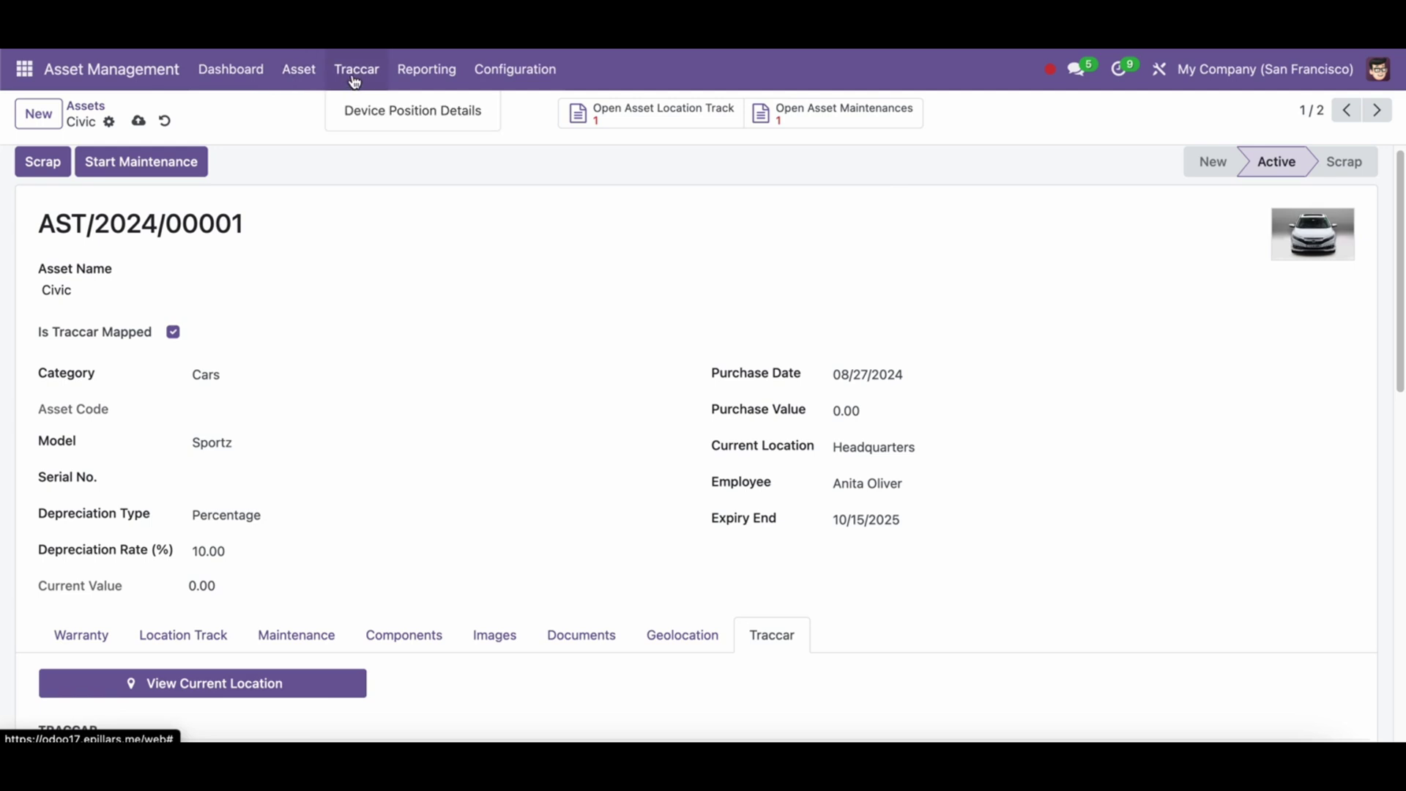
- Open the Civic's asset location track LOT/2024/00002 and review its status, locations, dates and map position
click(299, 69)
click(381, 139)
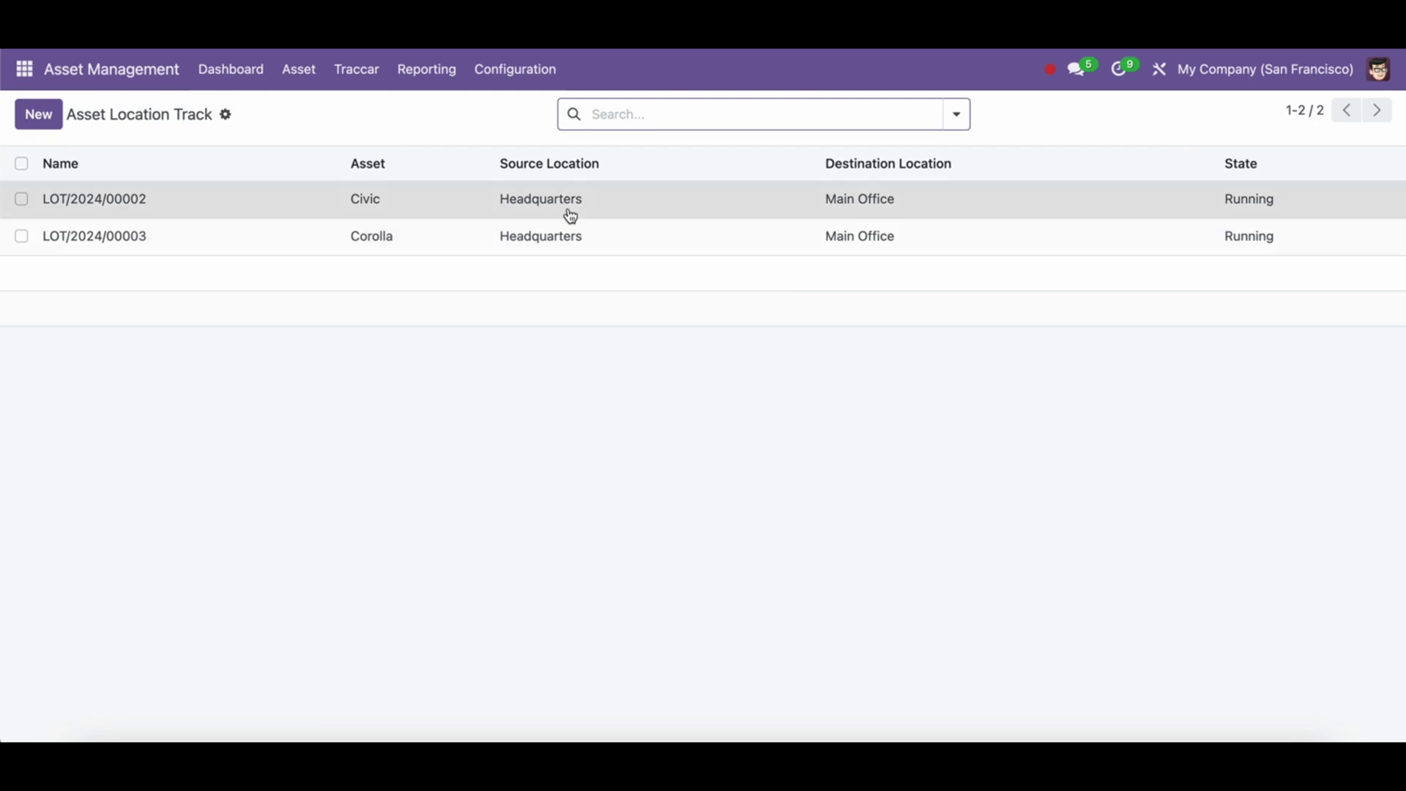
click(566, 214)
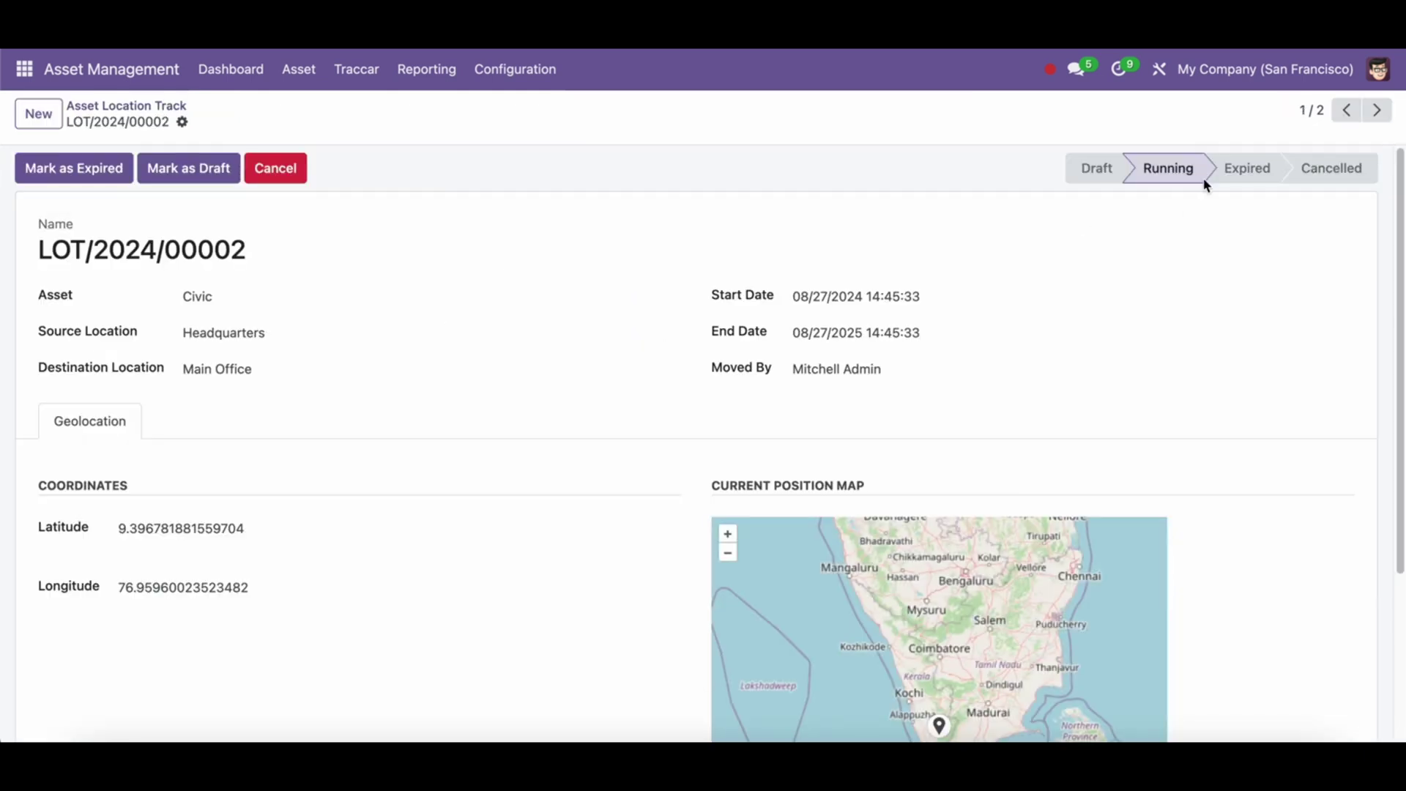
scroll(596, 540, down, 3)
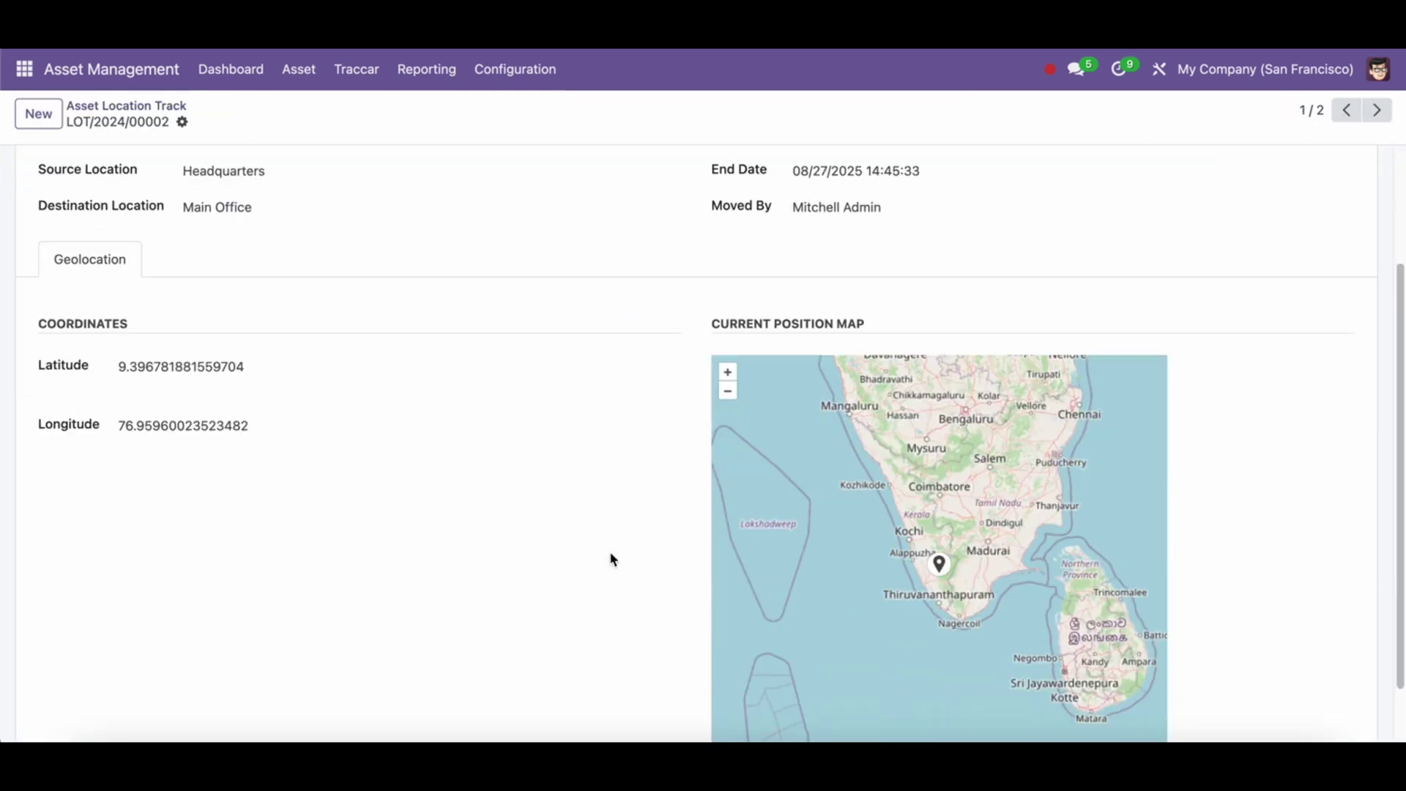
scroll(386, 439, up, 3)
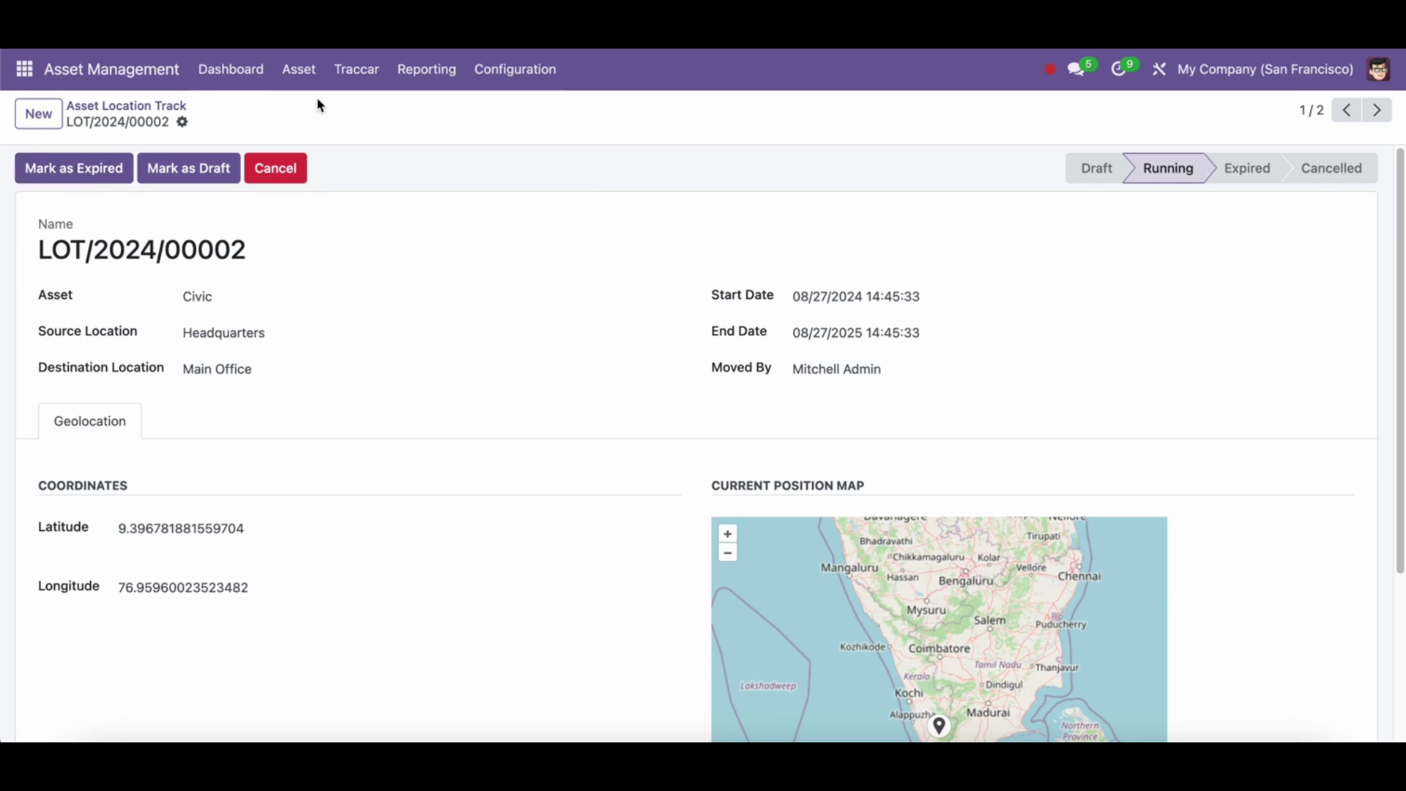
- Open the Filter Replace record in asset maintenance and review its added or replaced components and its notes
click(299, 68)
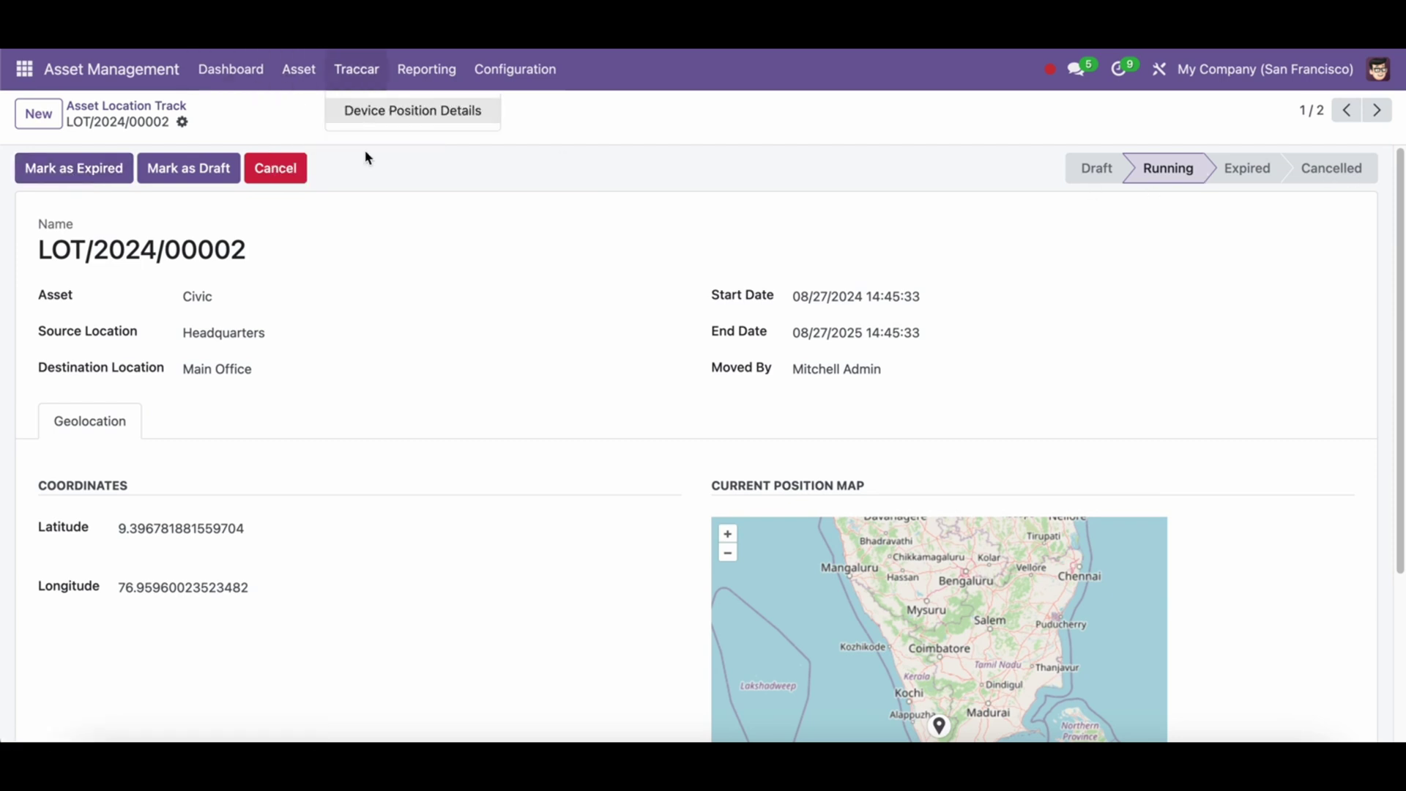
click(299, 69)
click(357, 161)
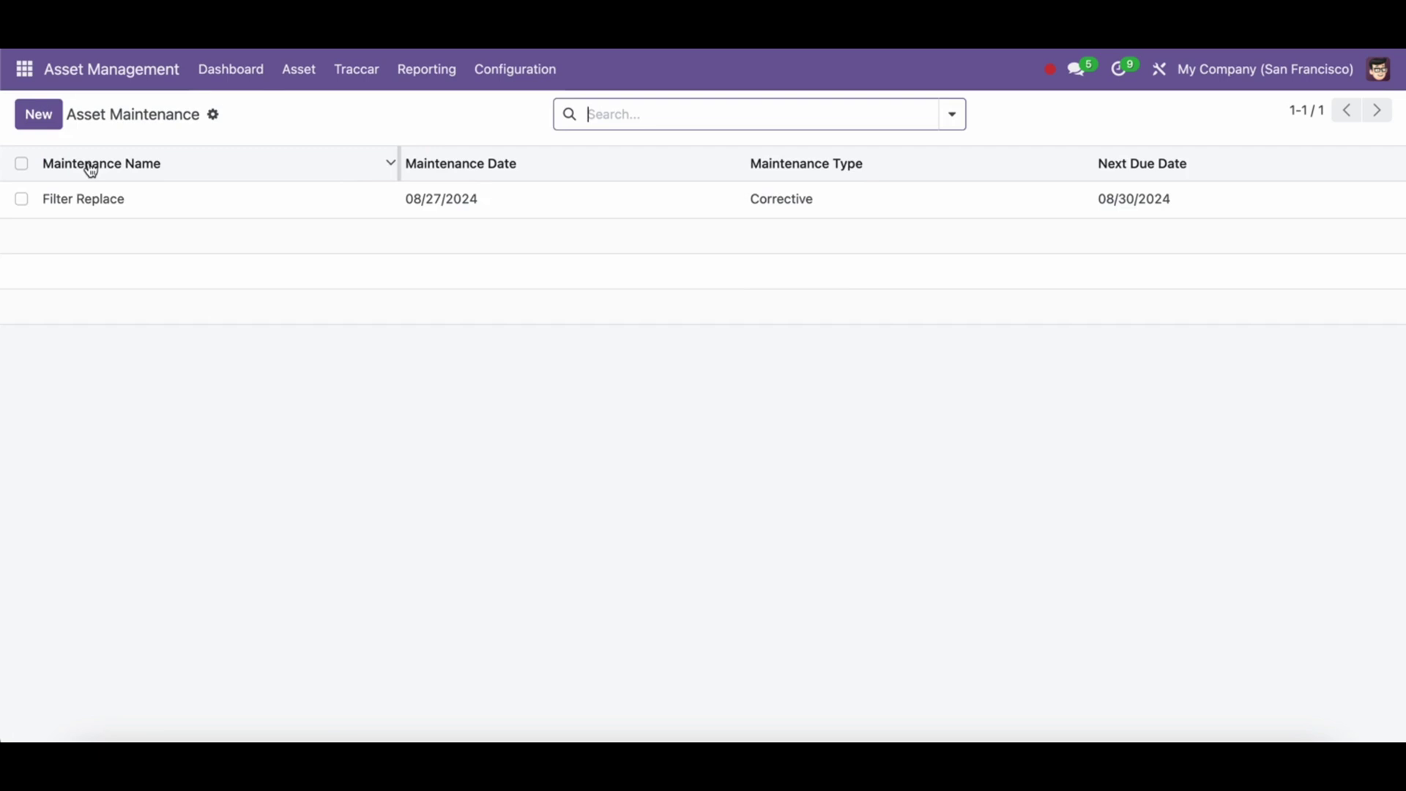
click(115, 198)
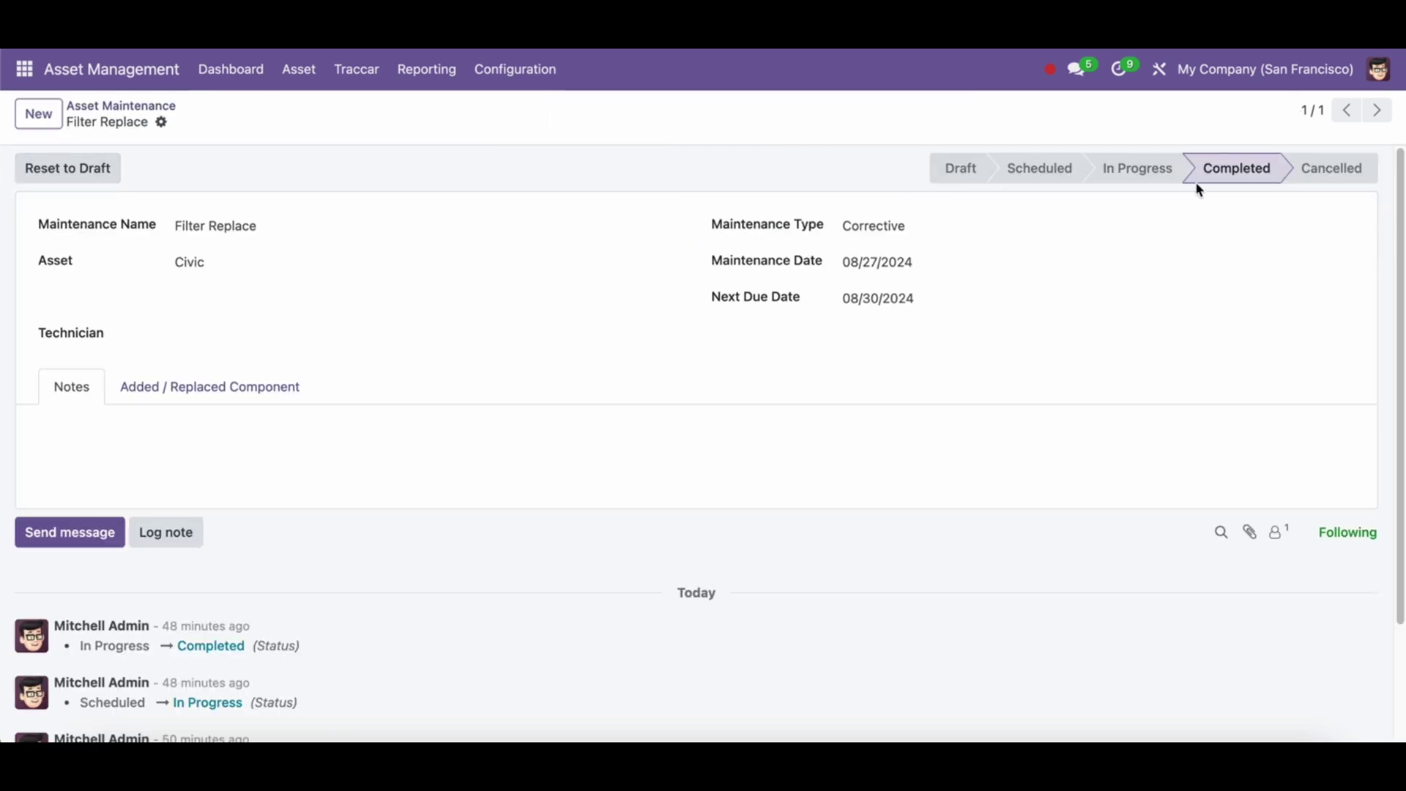
click(287, 388)
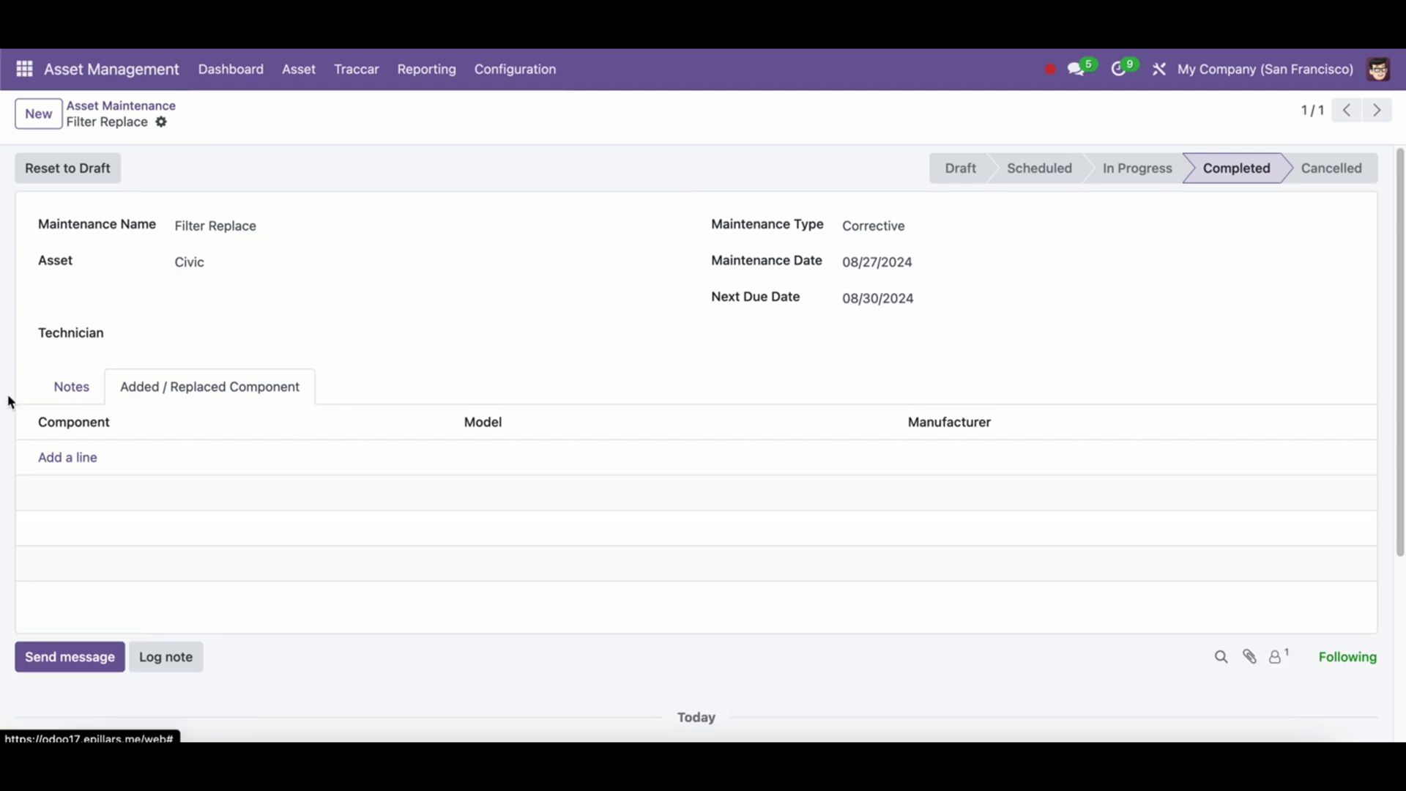
click(65, 395)
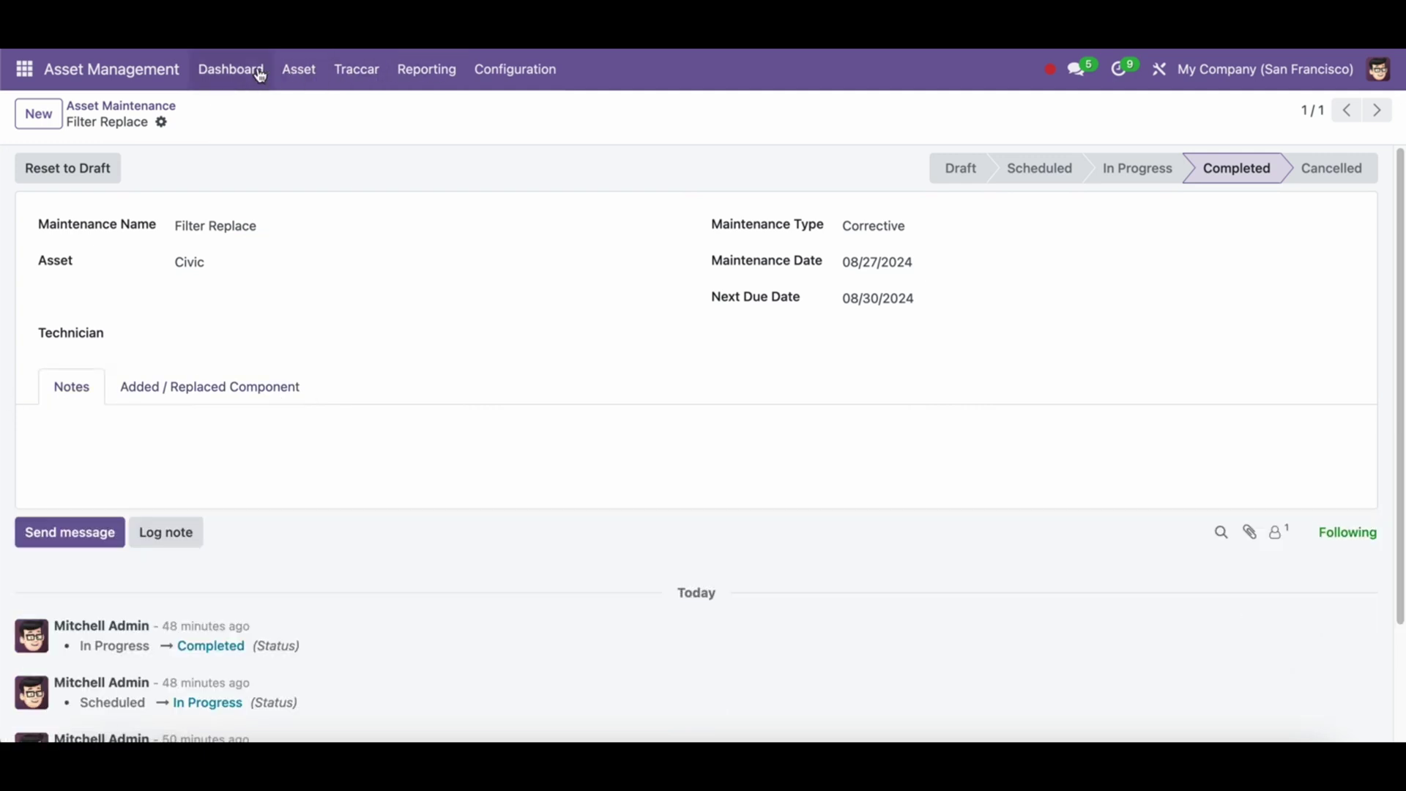
- Open the Traccar Configuration list
click(534, 78)
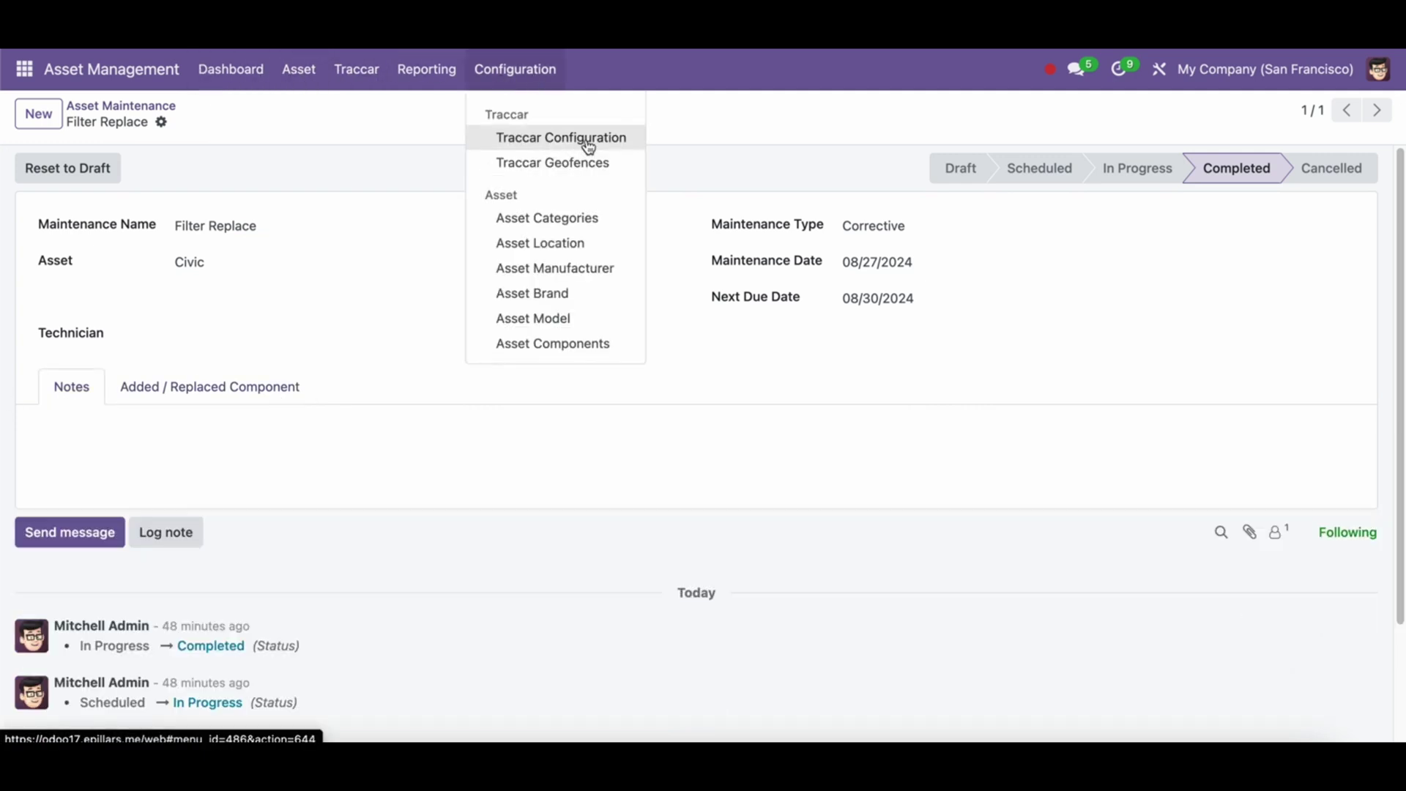
click(586, 140)
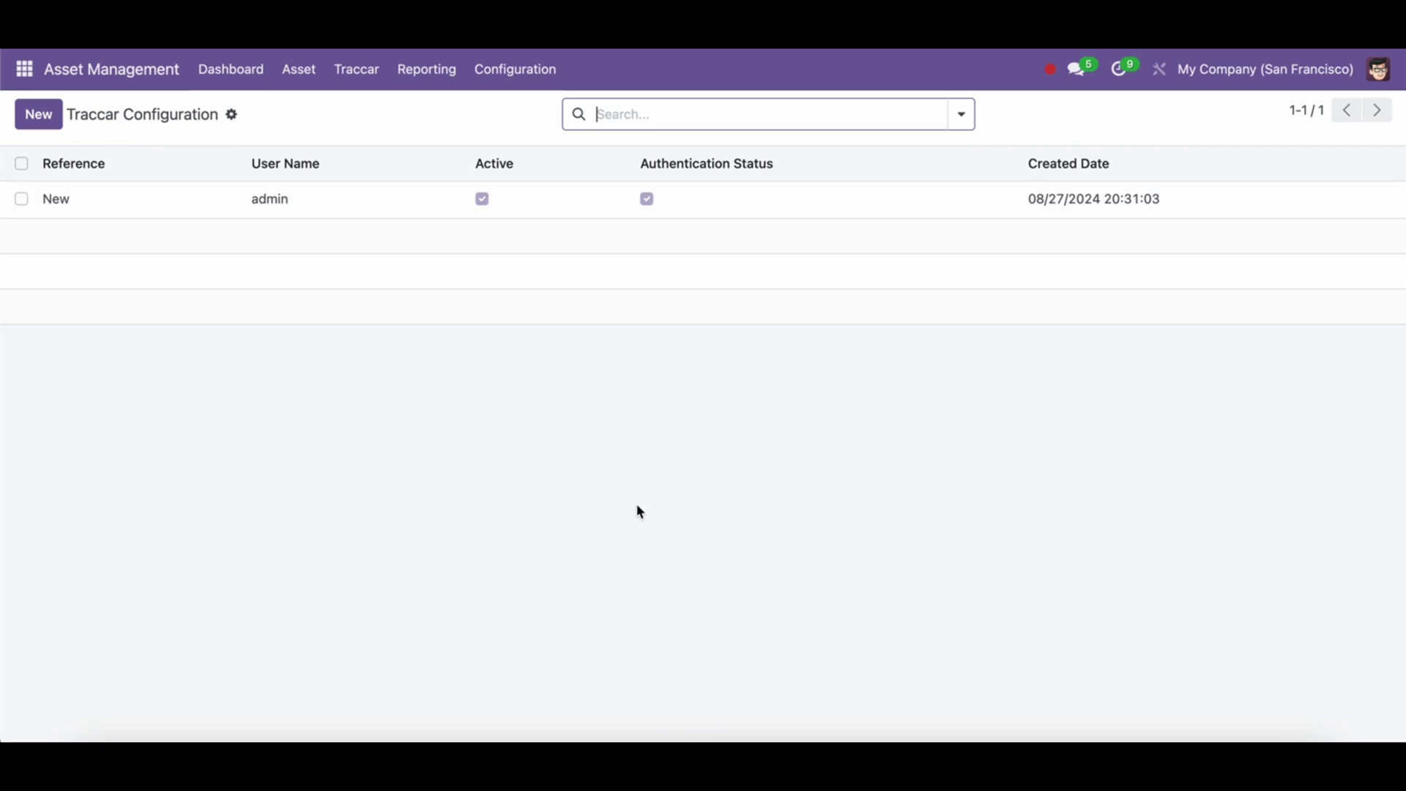
- Open the existing Traccar configuration record and review its API settings
click(287, 209)
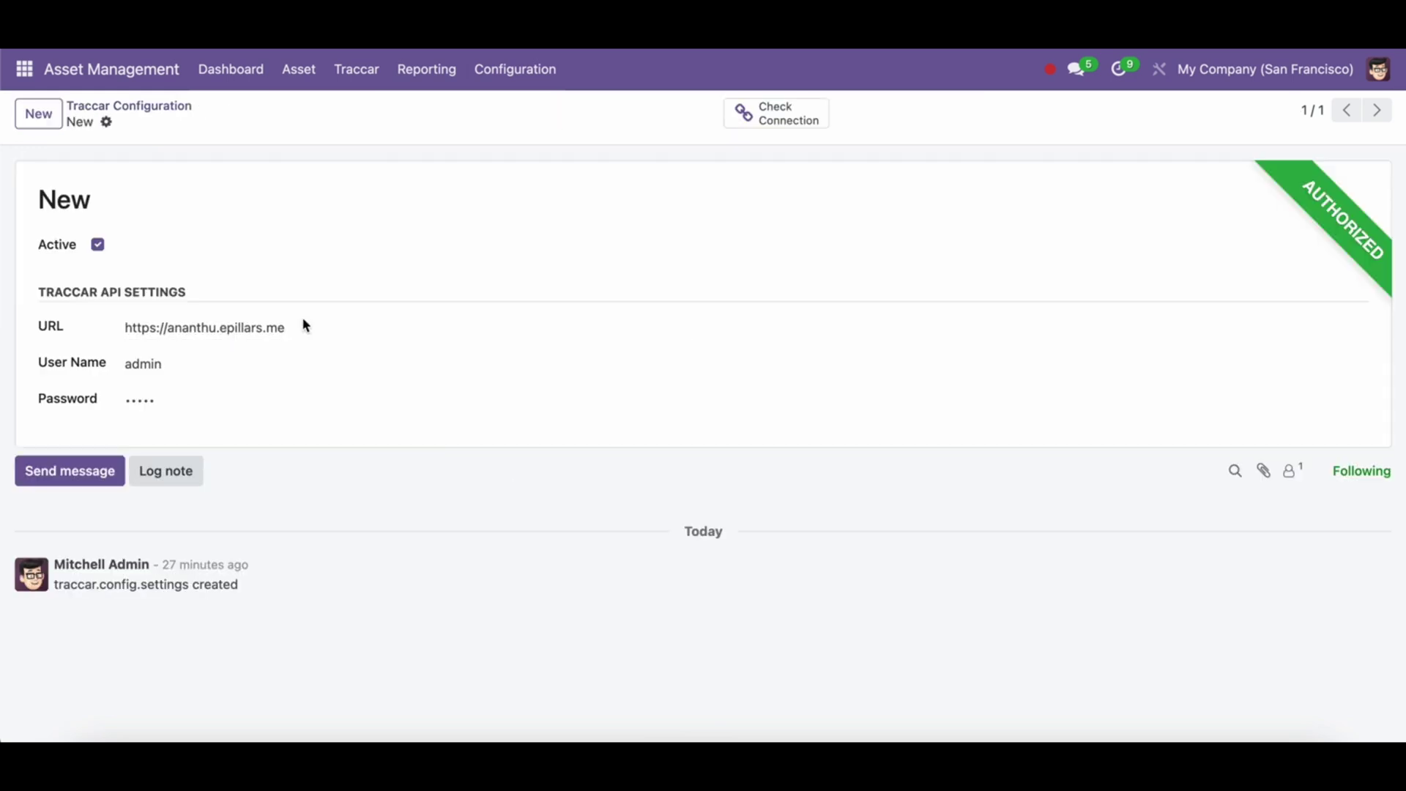
- Open the Kollam-Kerala asset geofence, inspect its shape on the map, and view the matching geofence in Traccar
click(517, 72)
click(571, 163)
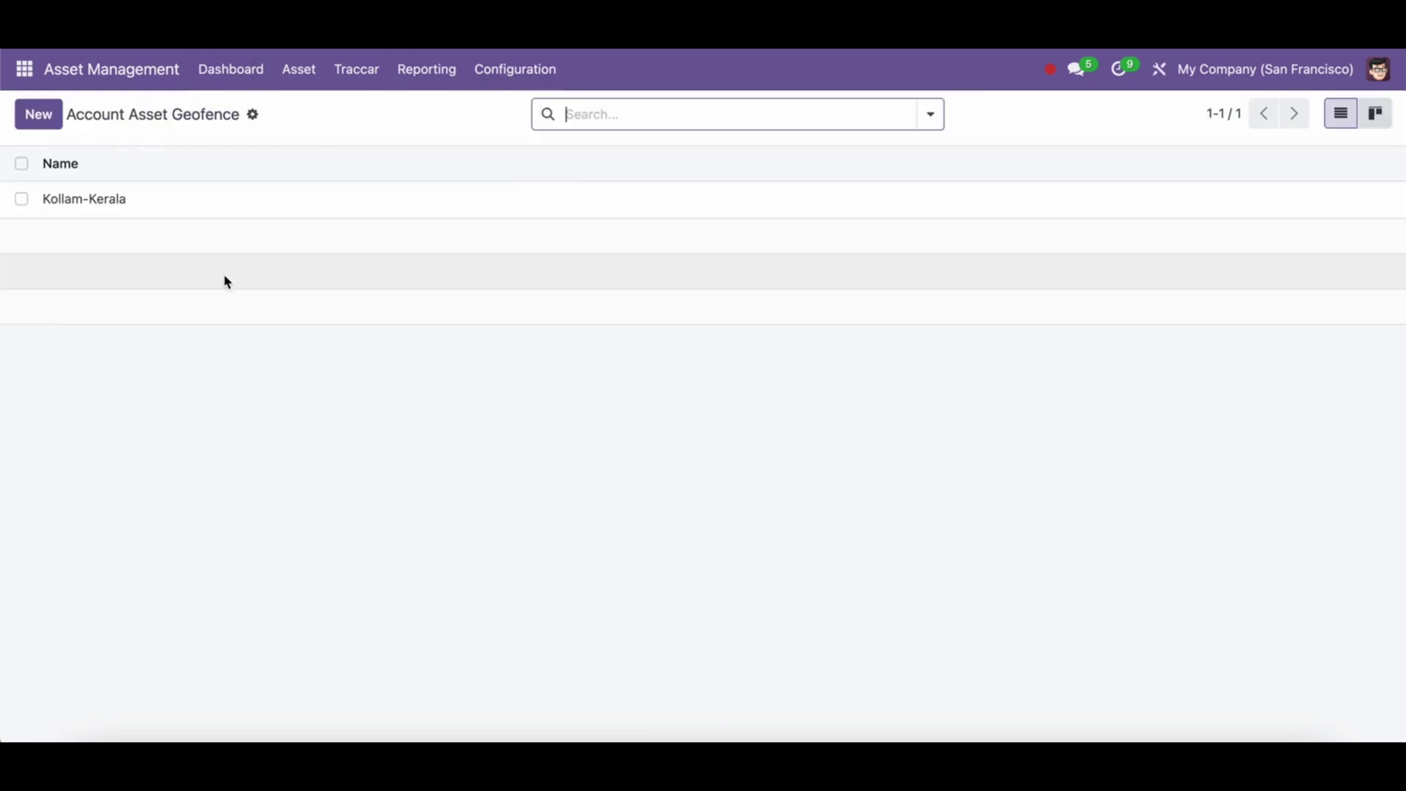
click(231, 201)
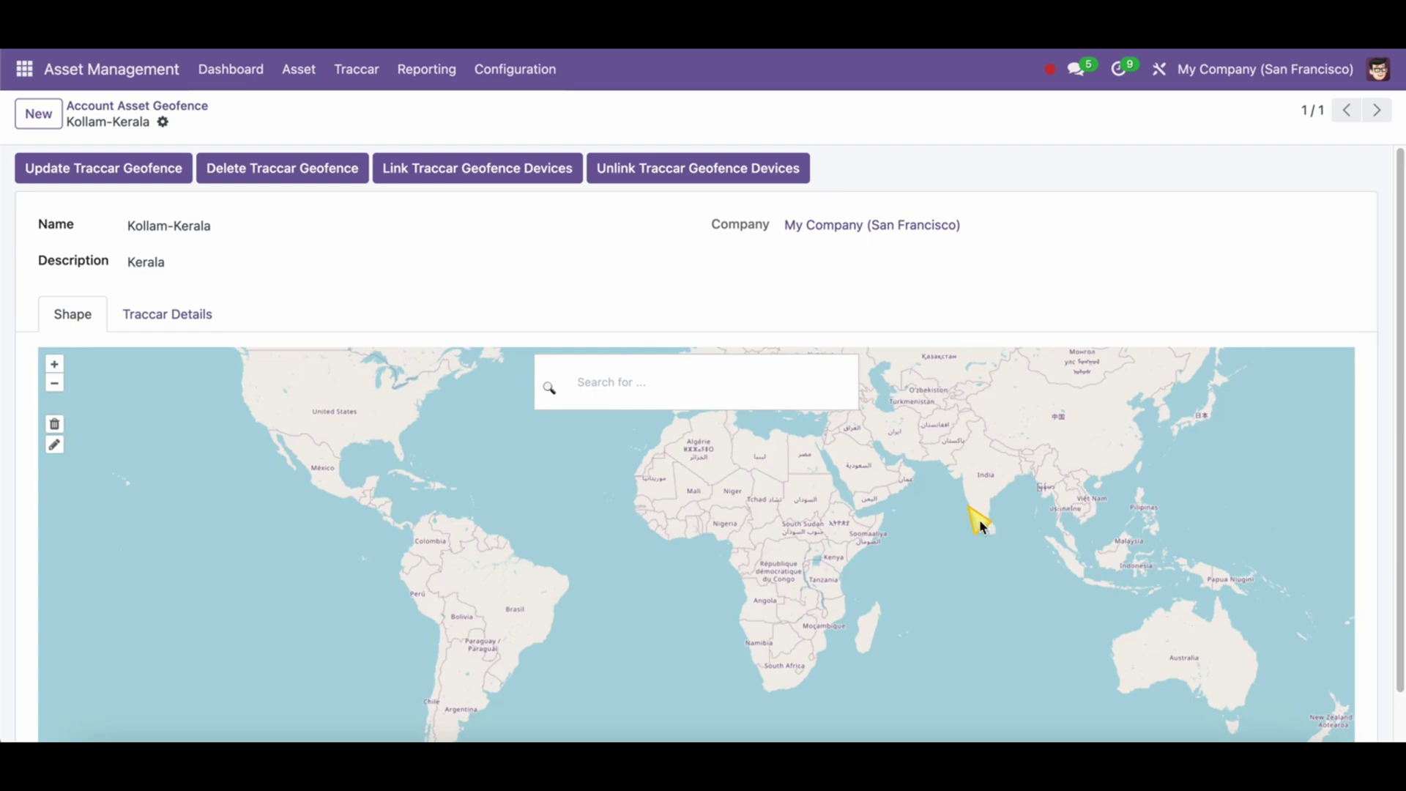
scroll(978, 520, up, 3)
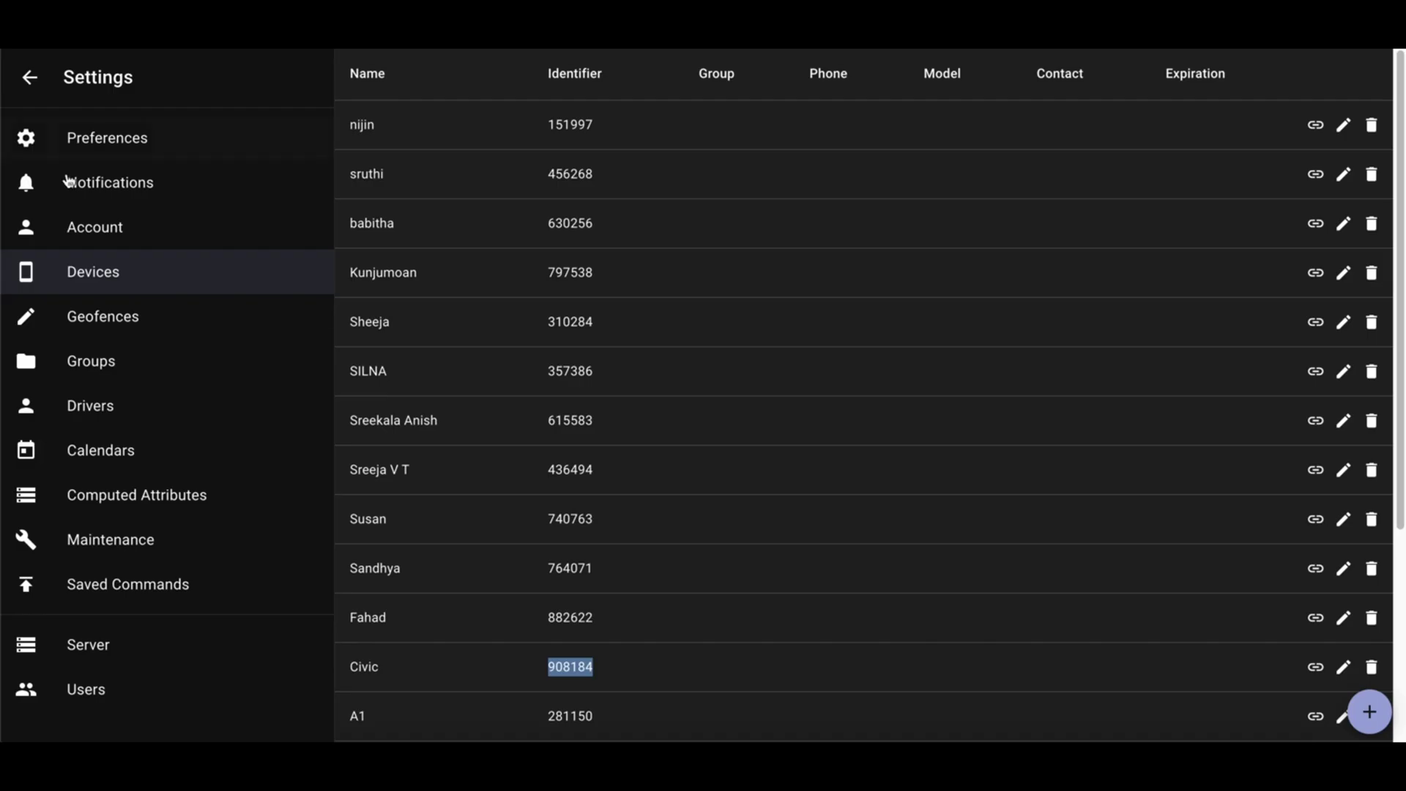
click(106, 322)
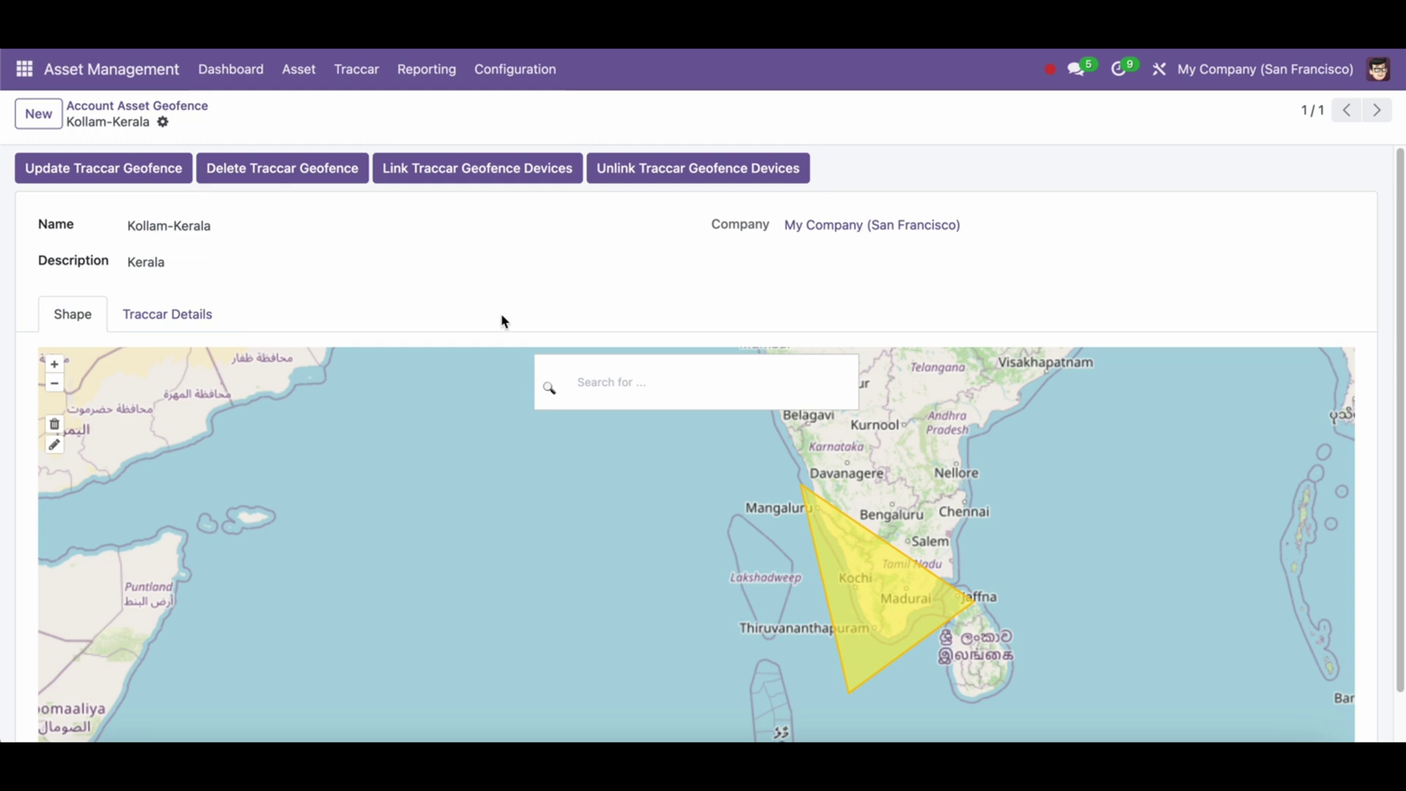
- Replace the Kollam-Kerala geofence shape with a four-sided area enclosing southern India and Sri Lanka
click(54, 424)
click(55, 444)
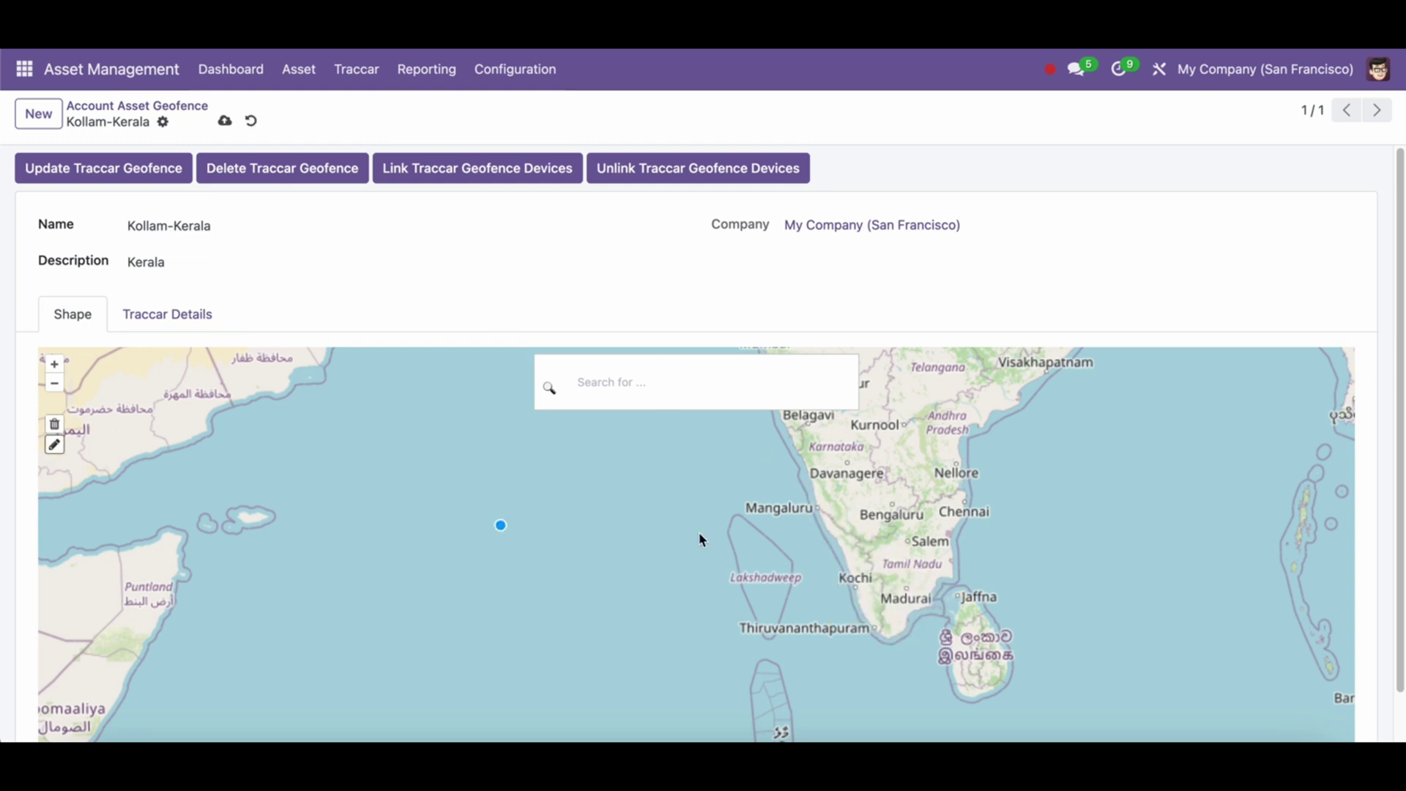
click(729, 475)
click(1156, 475)
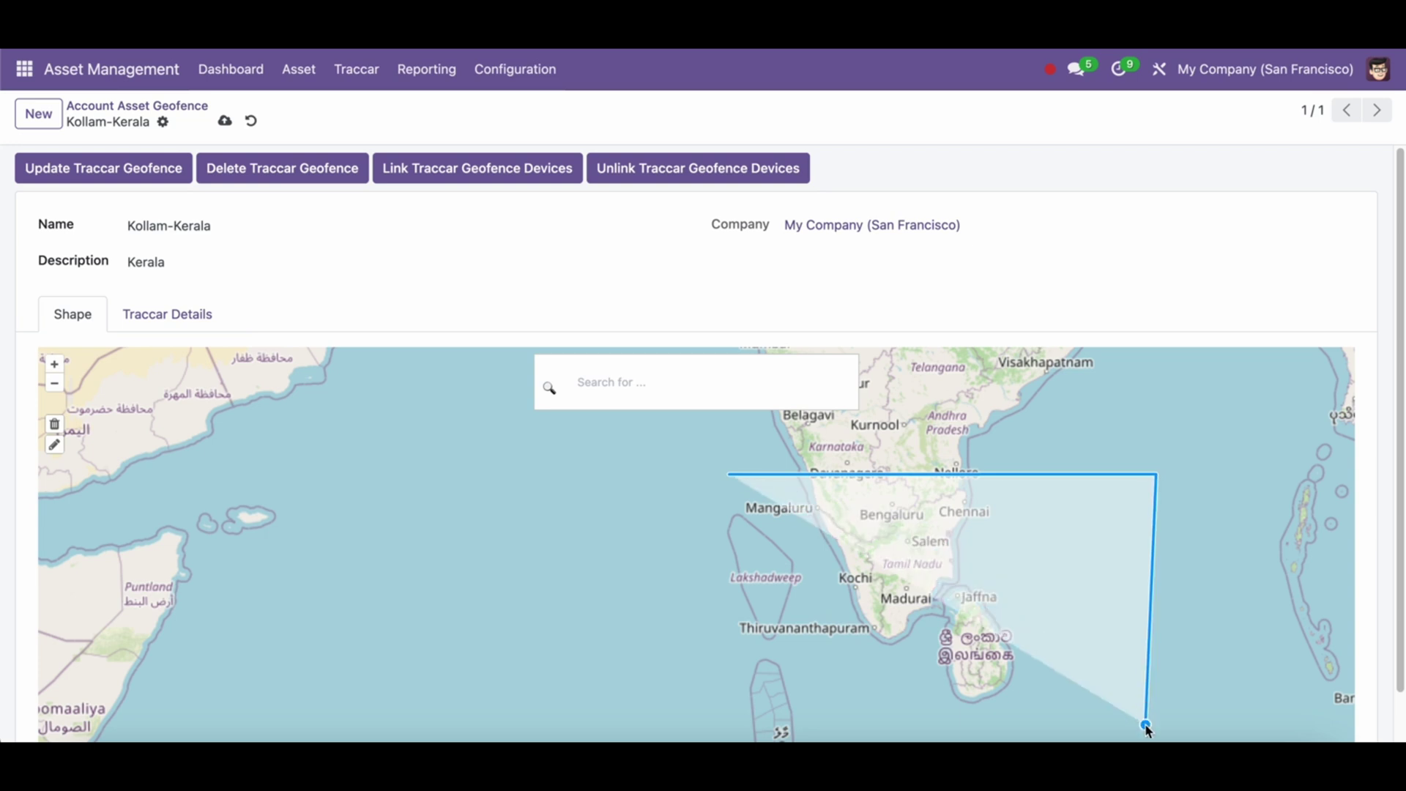
click(1146, 724)
click(754, 709)
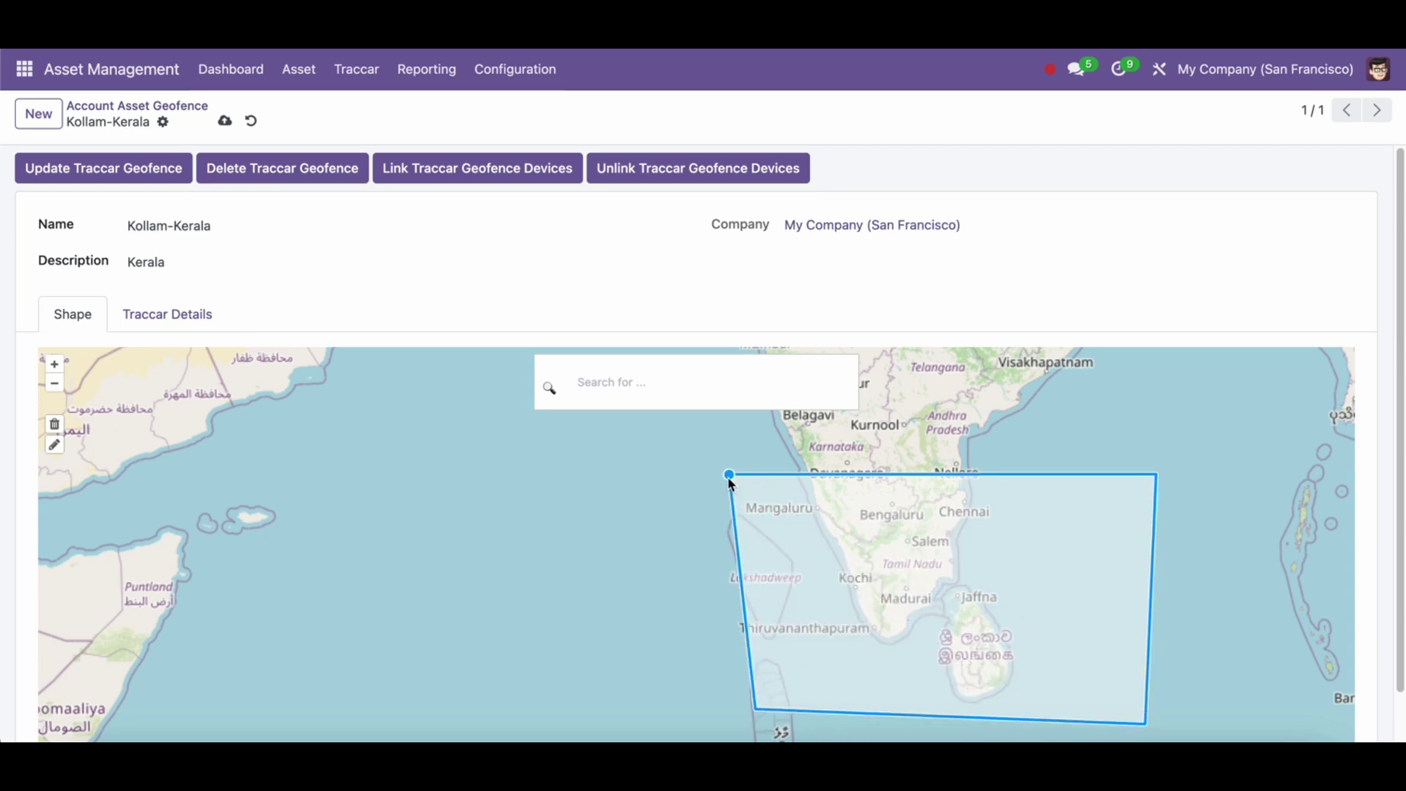
click(728, 475)
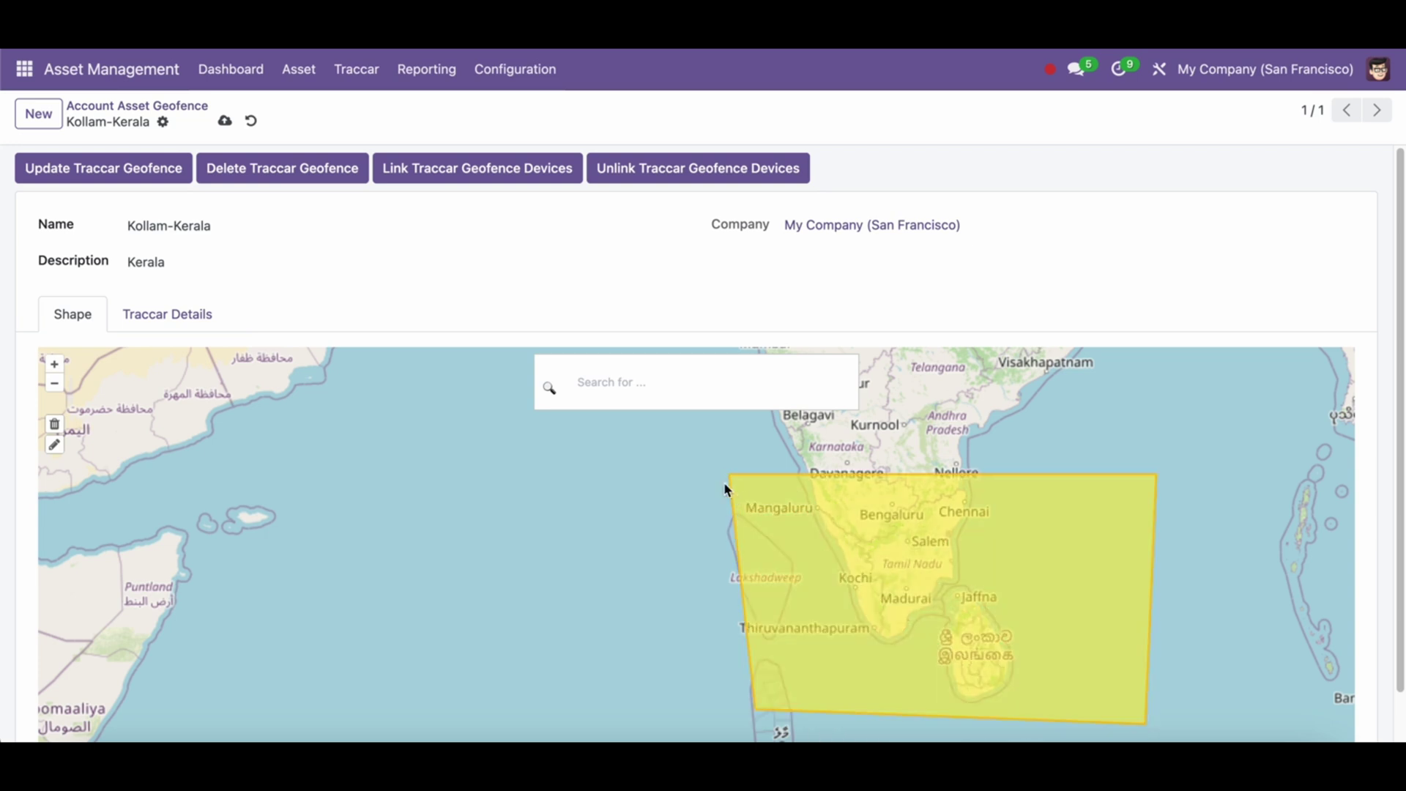
- Update the redrawn Kollam-Kerala geofence in Traccar and check its area on the map
click(119, 172)
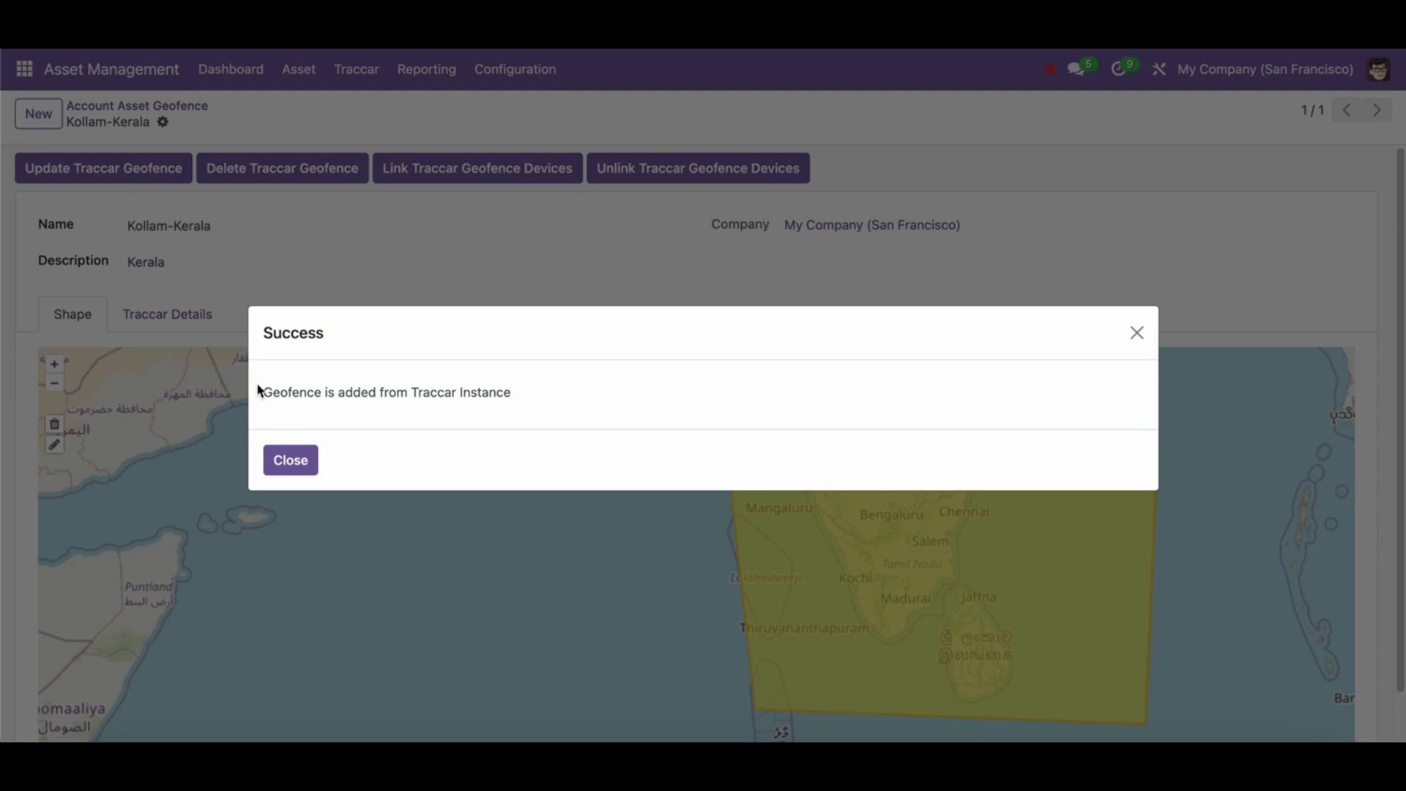
click(290, 460)
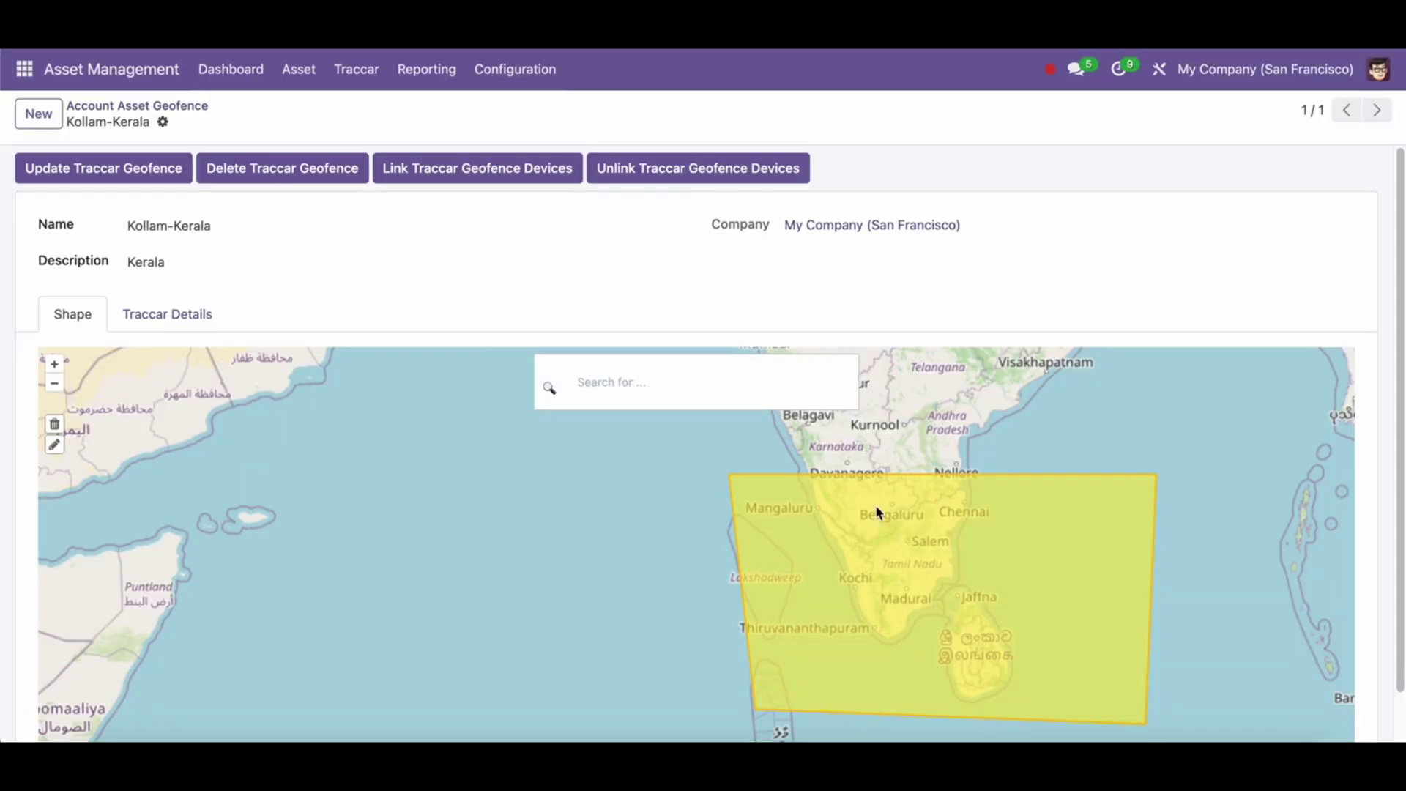
scroll(876, 506, down, 1)
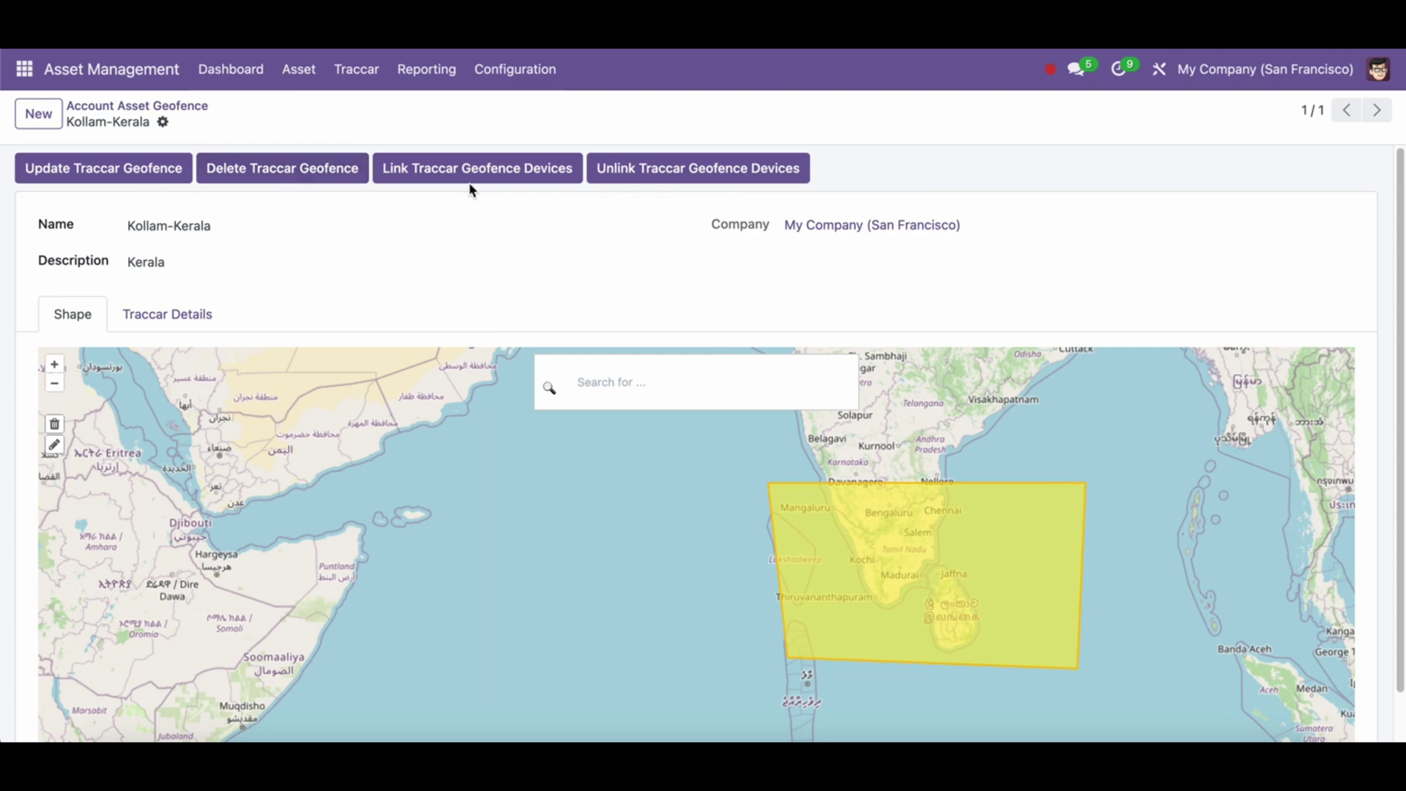
- Open the Civic asset and review its details and Traccar mapping option
click(297, 76)
click(313, 110)
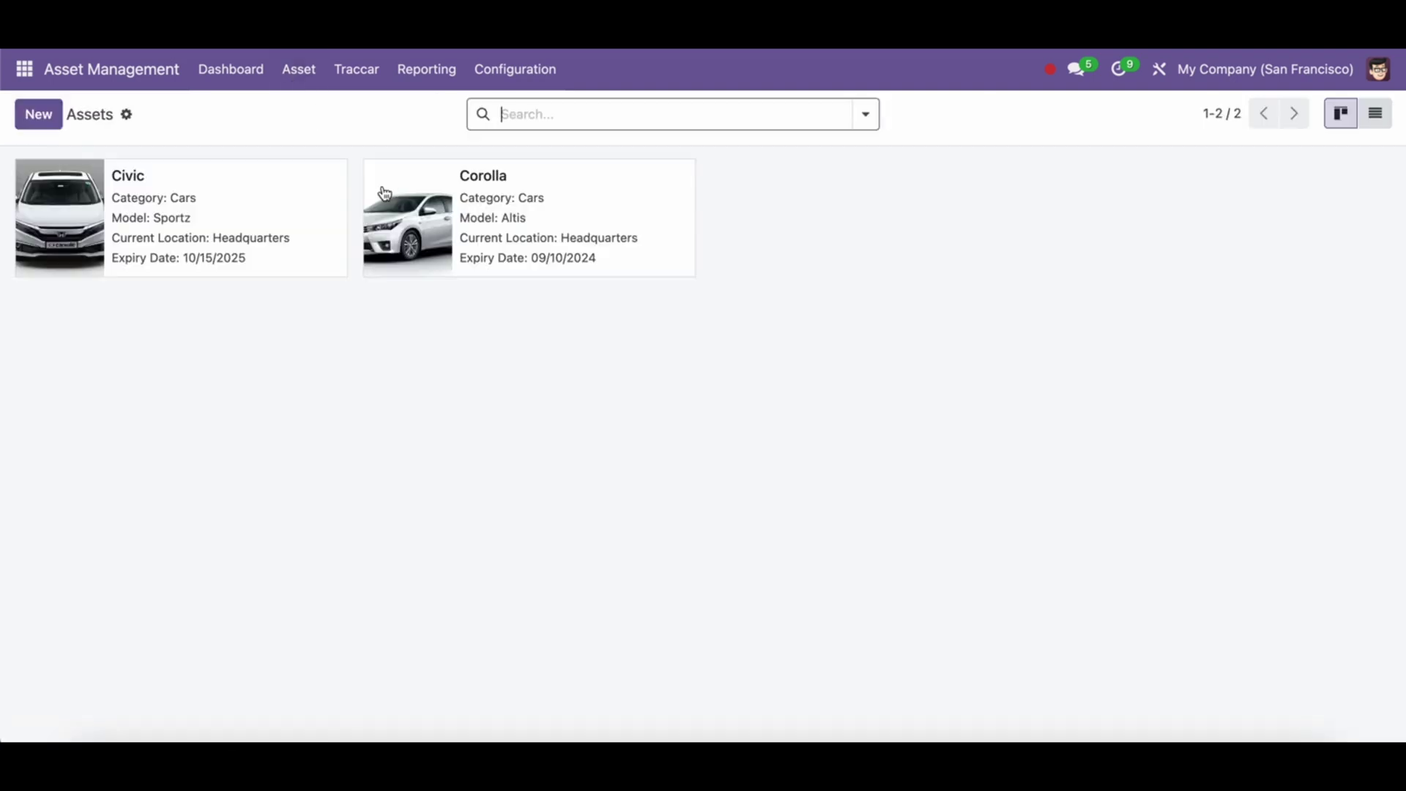
click(230, 235)
scroll(386, 447, down, 4)
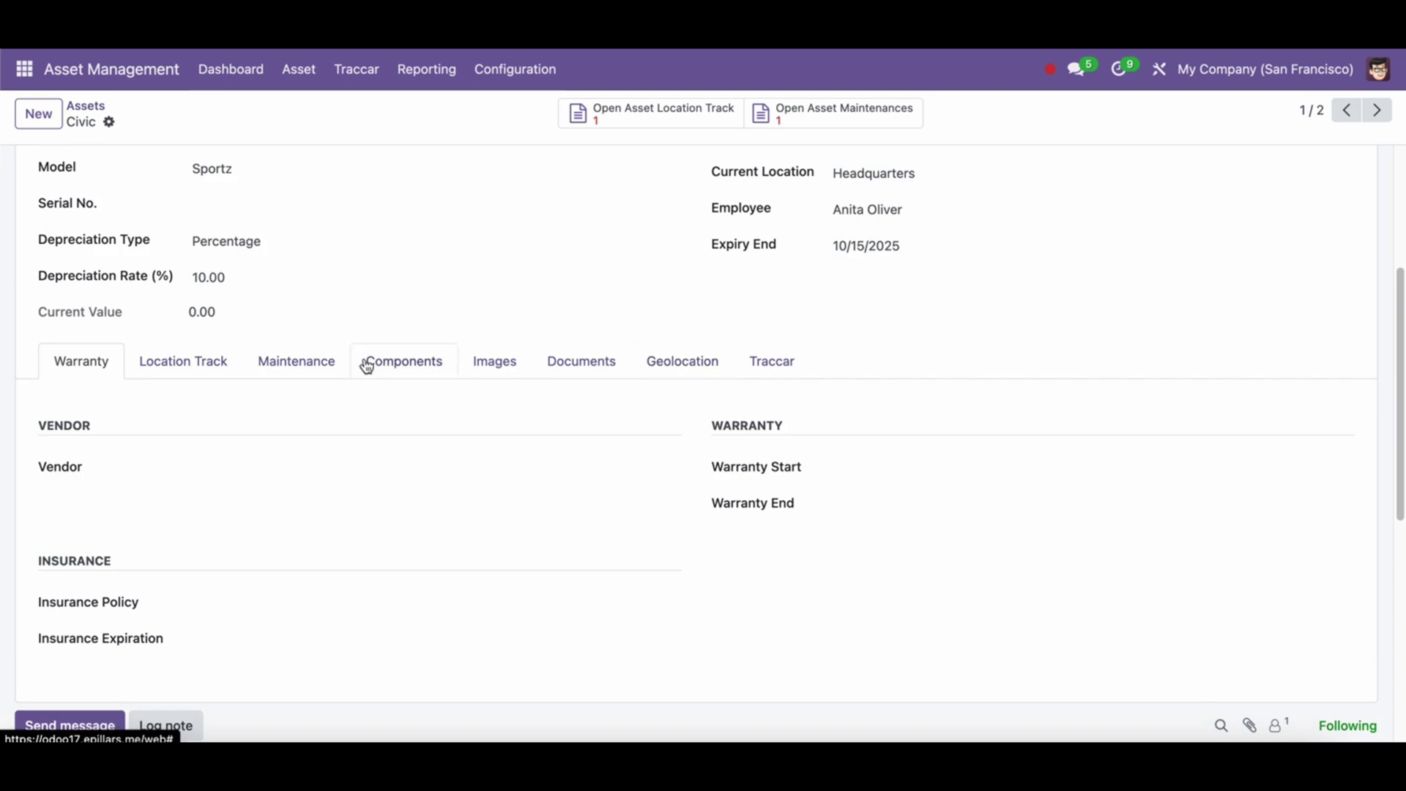
scroll(181, 252, up, 3)
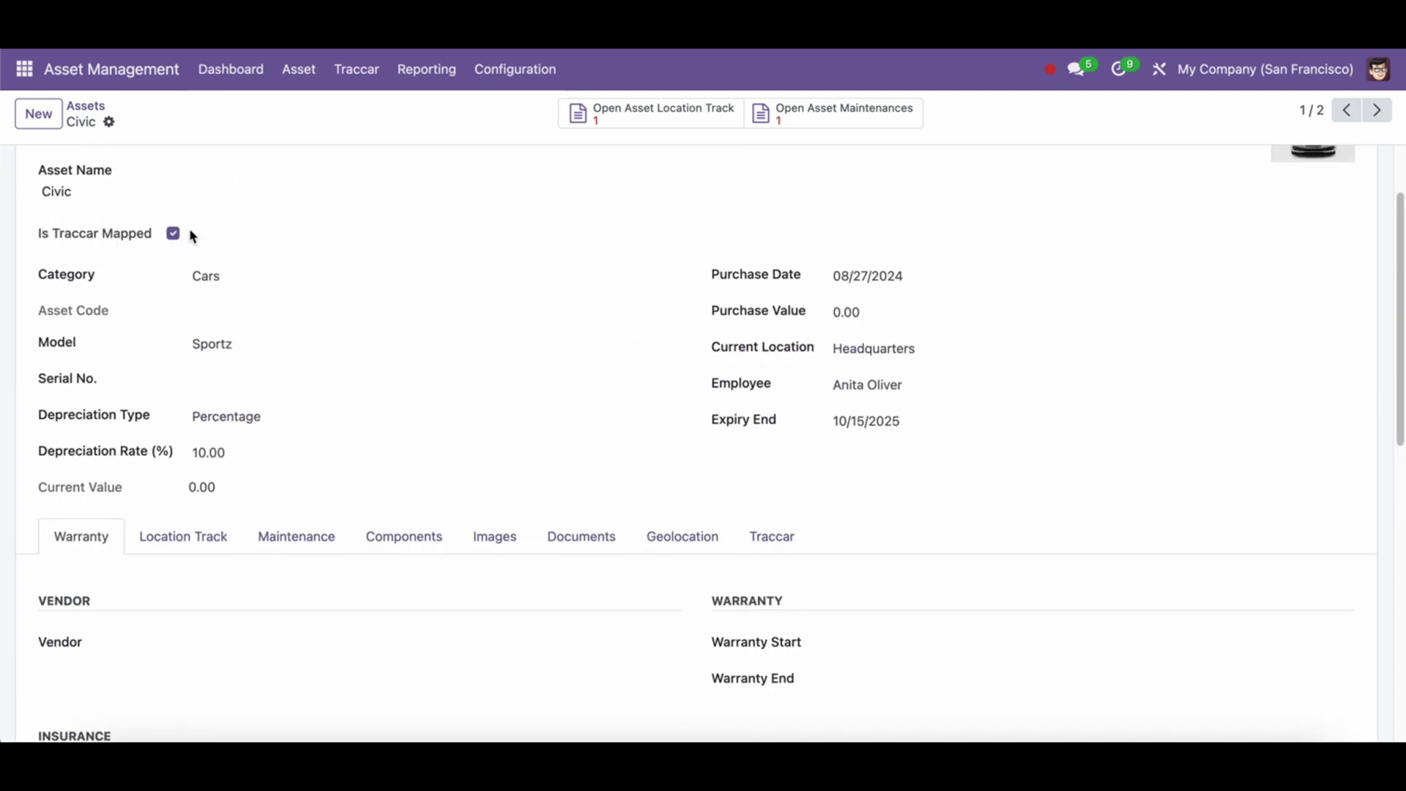
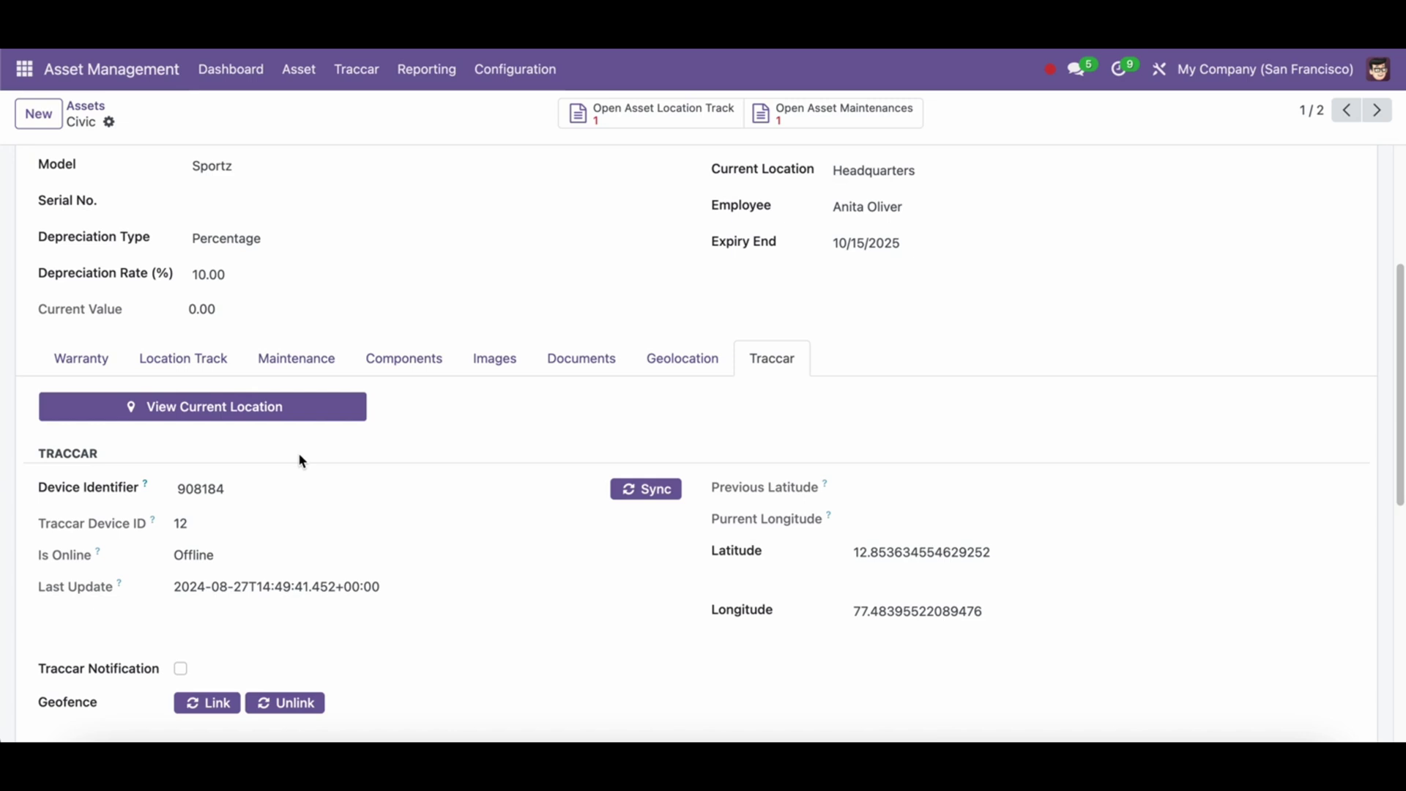
- View the current position of the Civic's Traccar device on the map and close the view
click(268, 411)
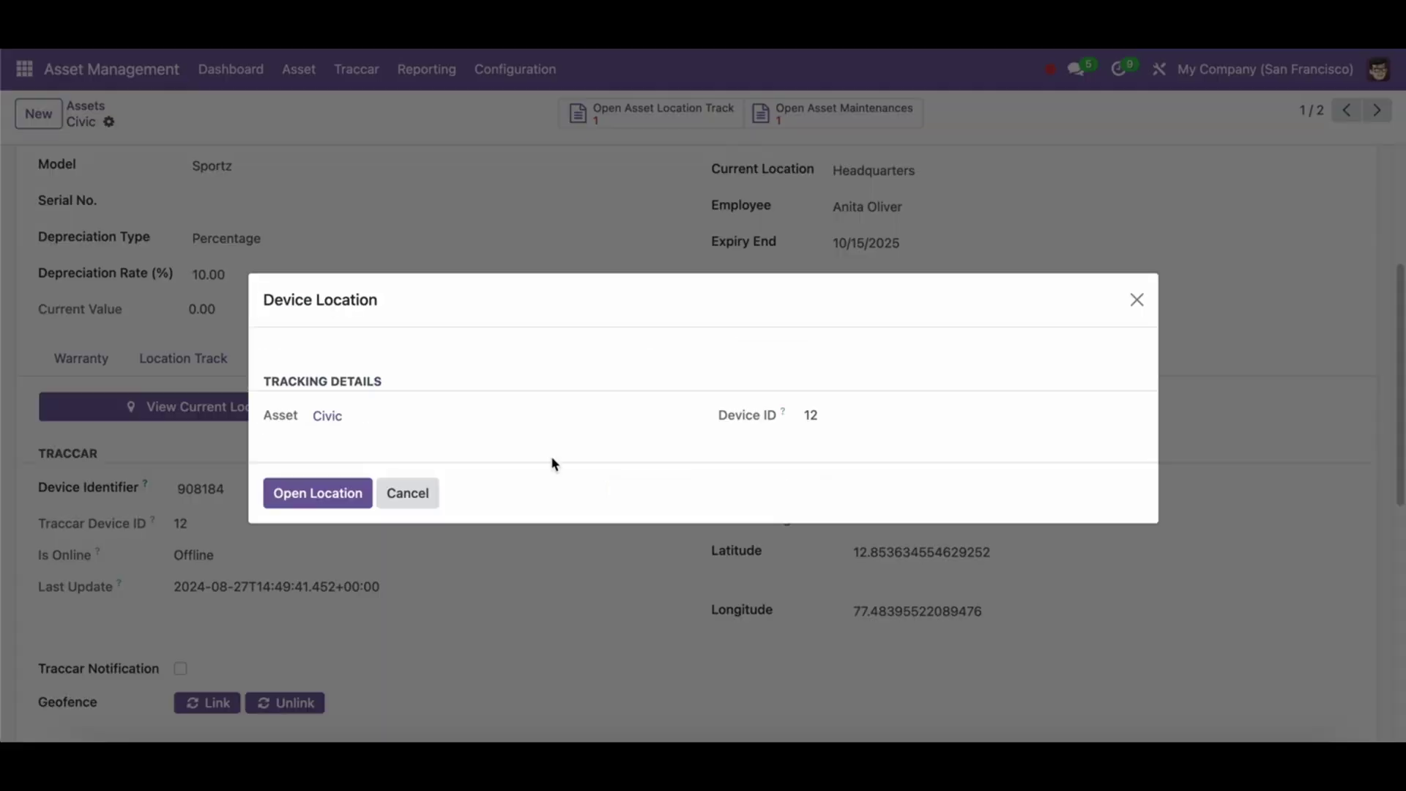
click(327, 493)
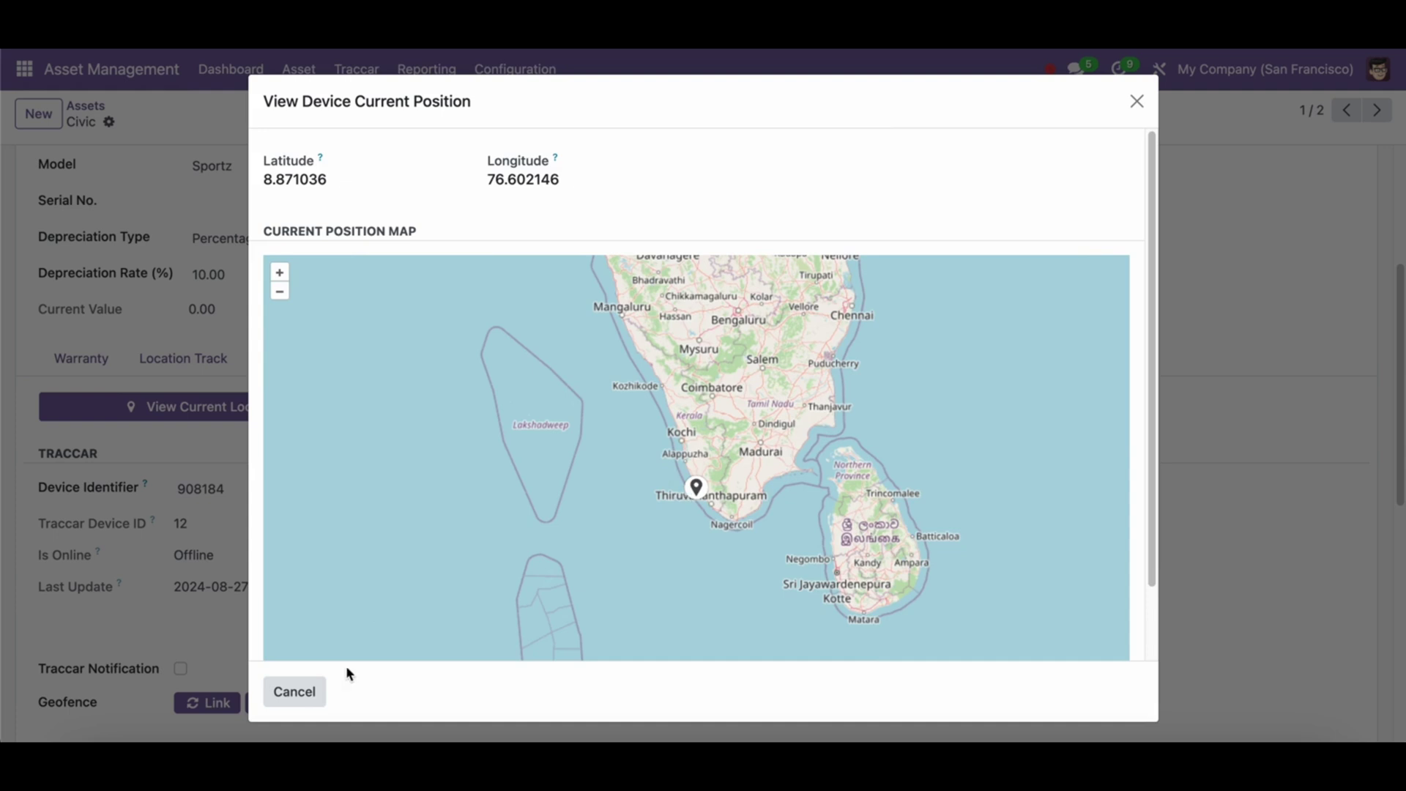
click(294, 691)
- Enable Traccar Notification for the Civic and link the Kollam-Kerala geofence to its device
scroll(386, 595, down, 3)
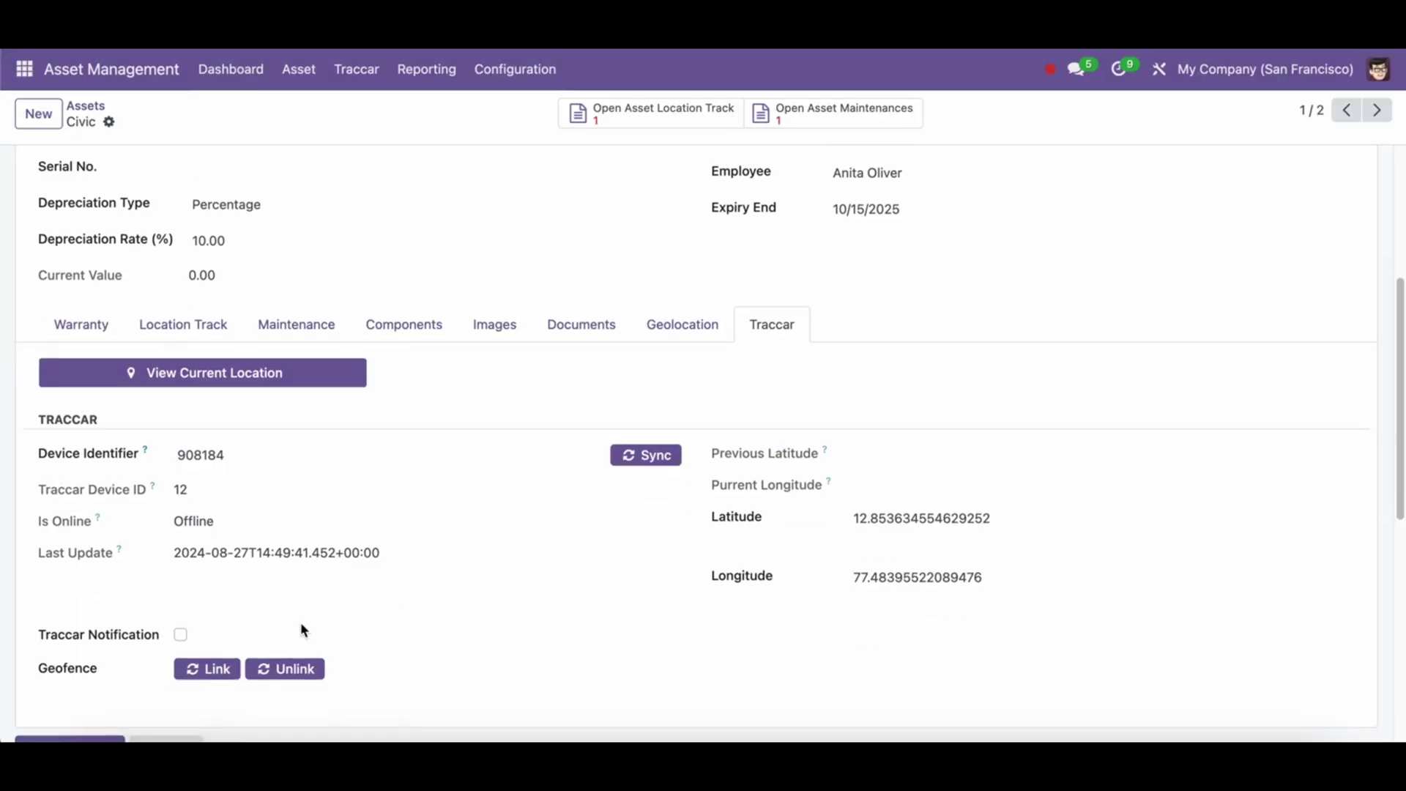
click(181, 483)
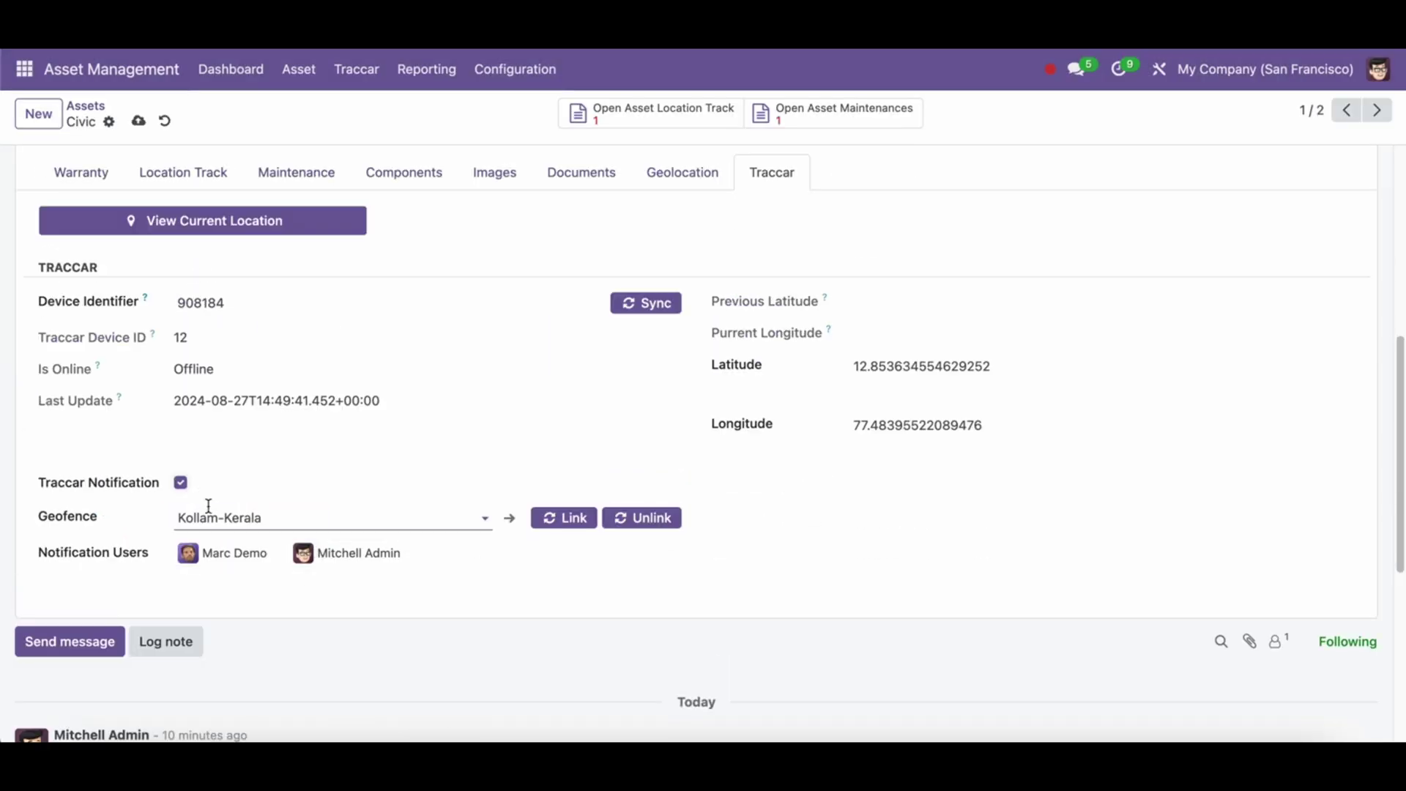
click(575, 519)
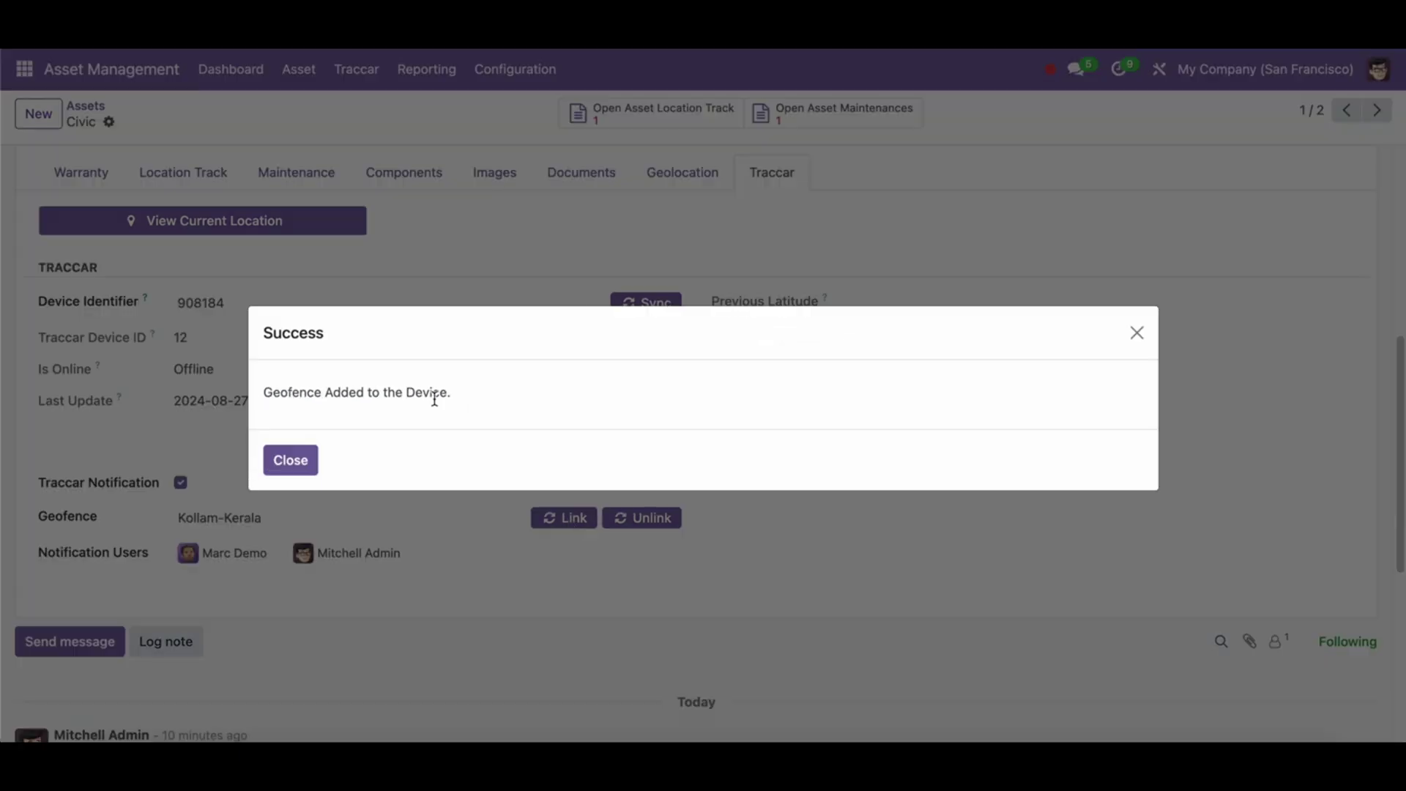
click(296, 457)
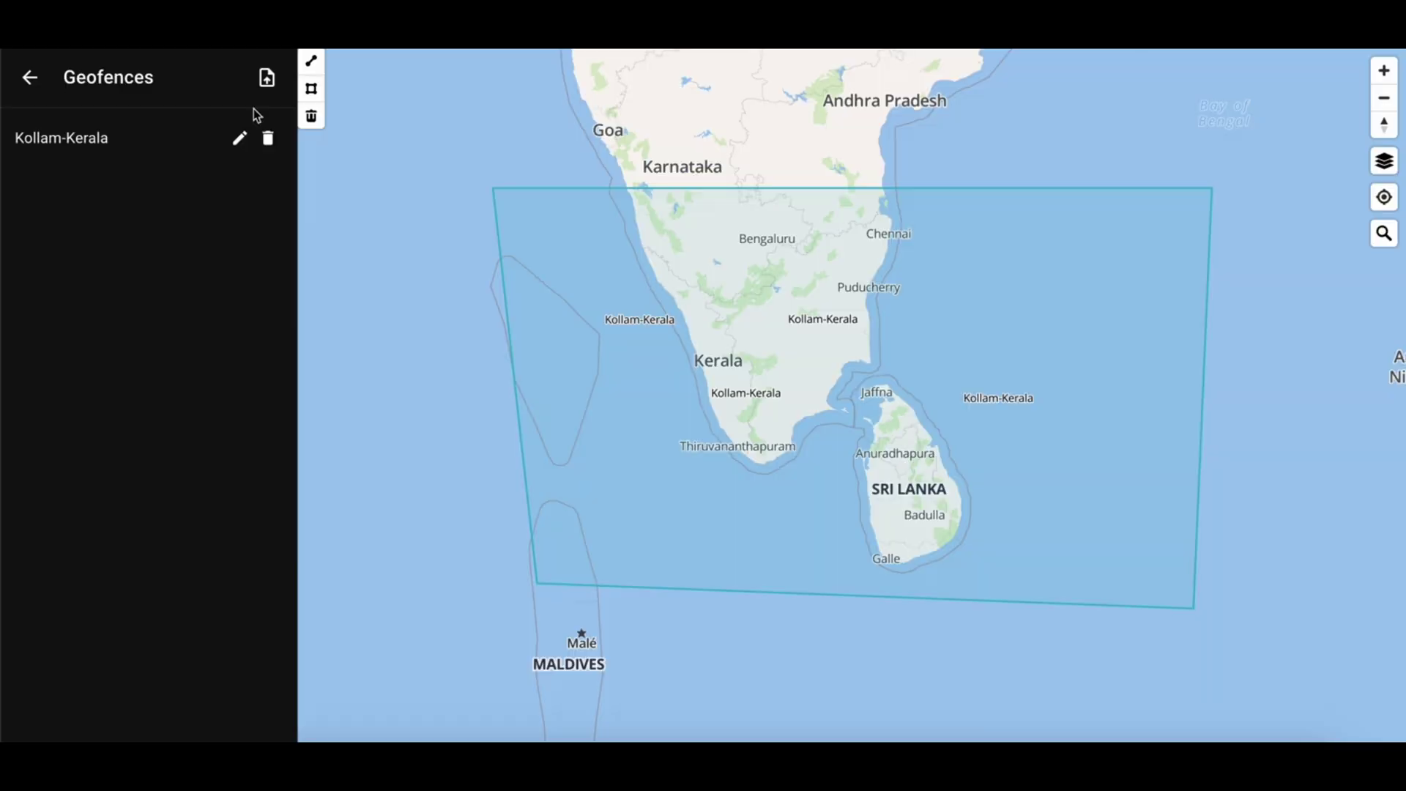
- In Traccar, open the Civic device's connections and examine its linked geofences
click(30, 80)
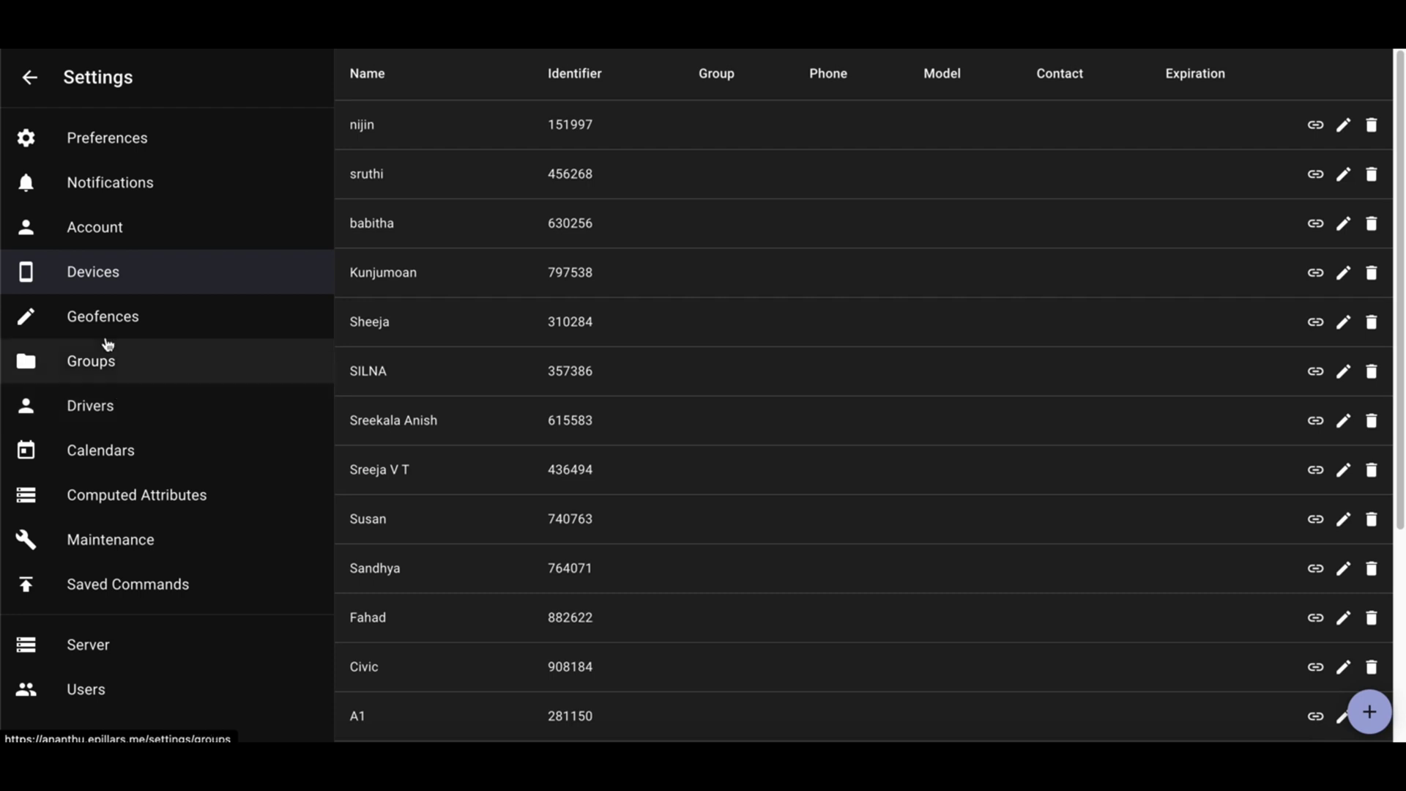
click(121, 285)
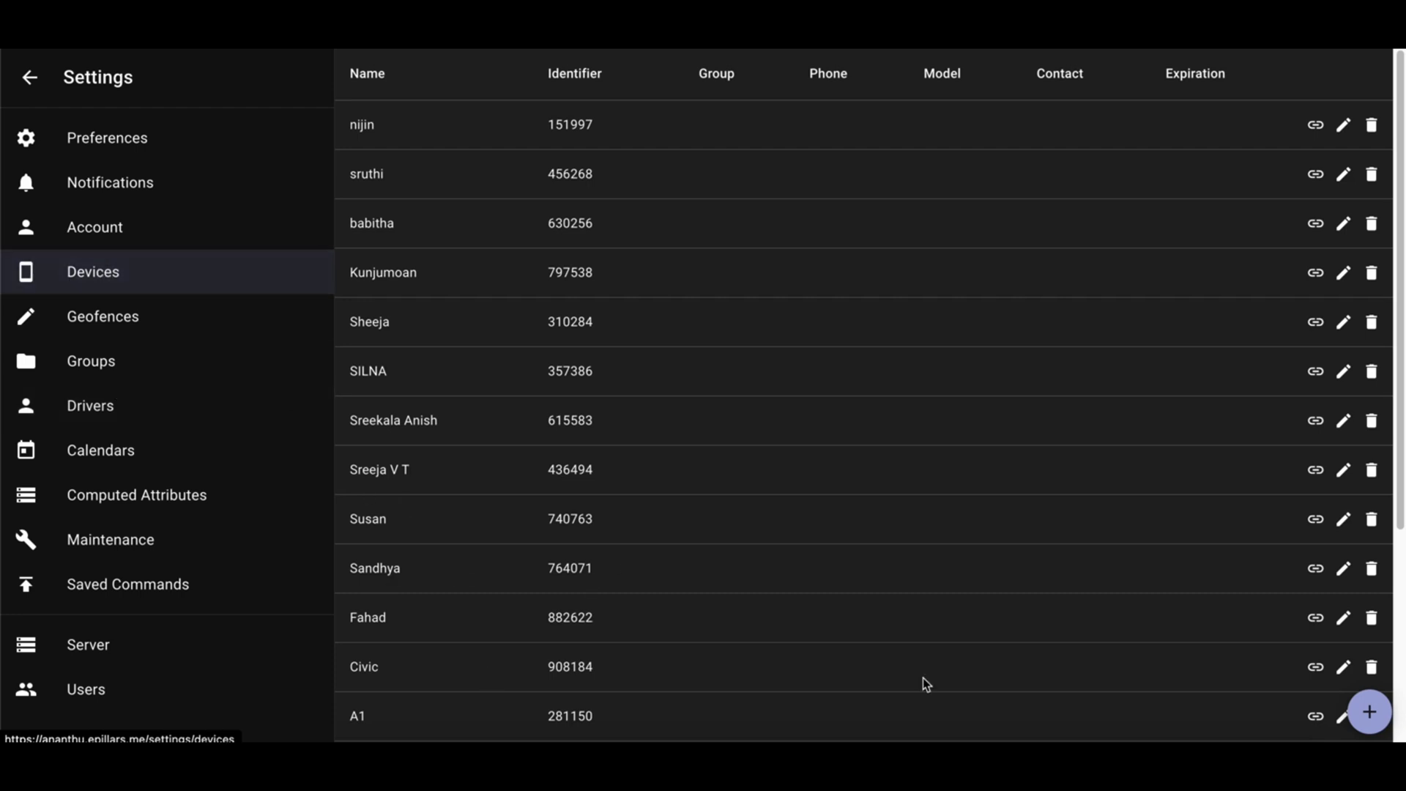
click(1343, 667)
click(821, 473)
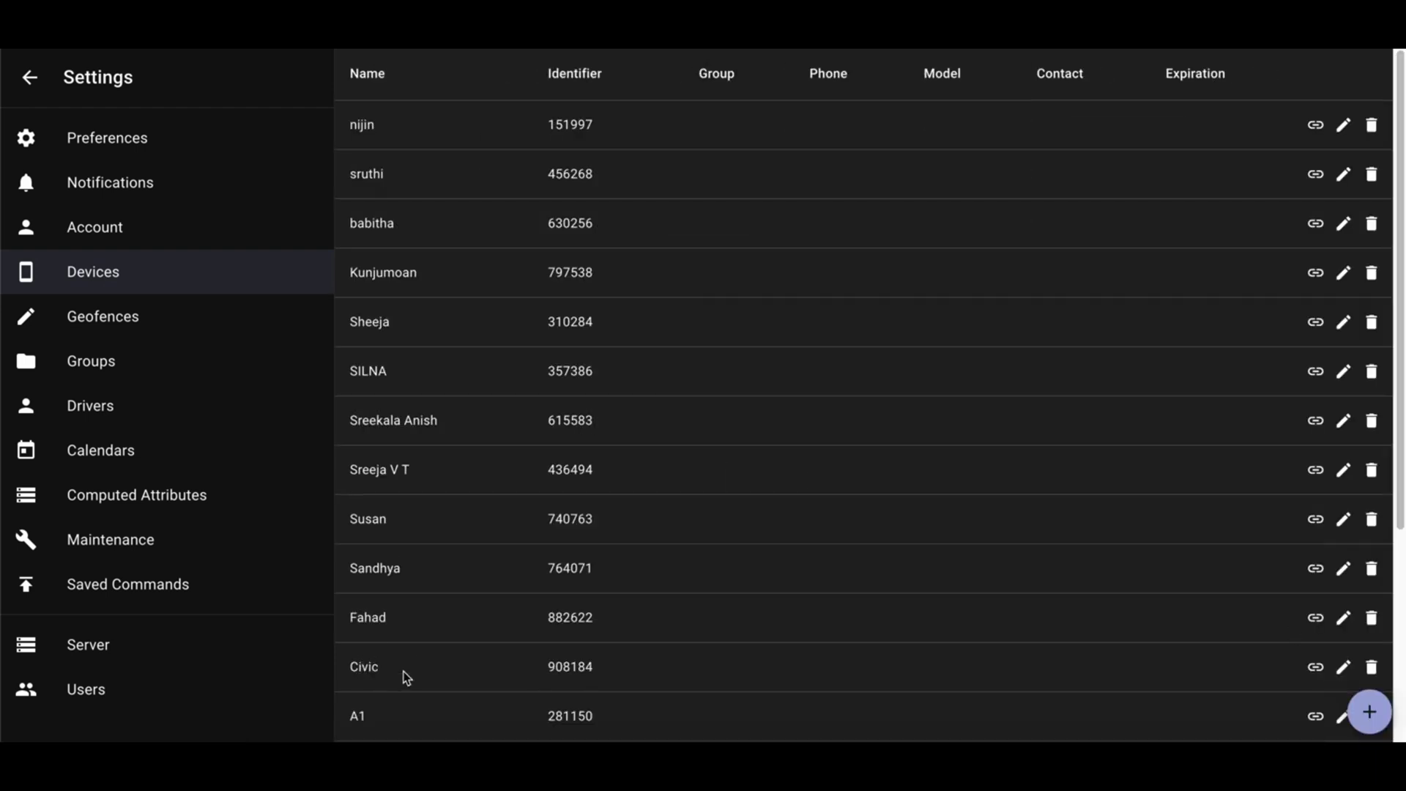
click(1316, 667)
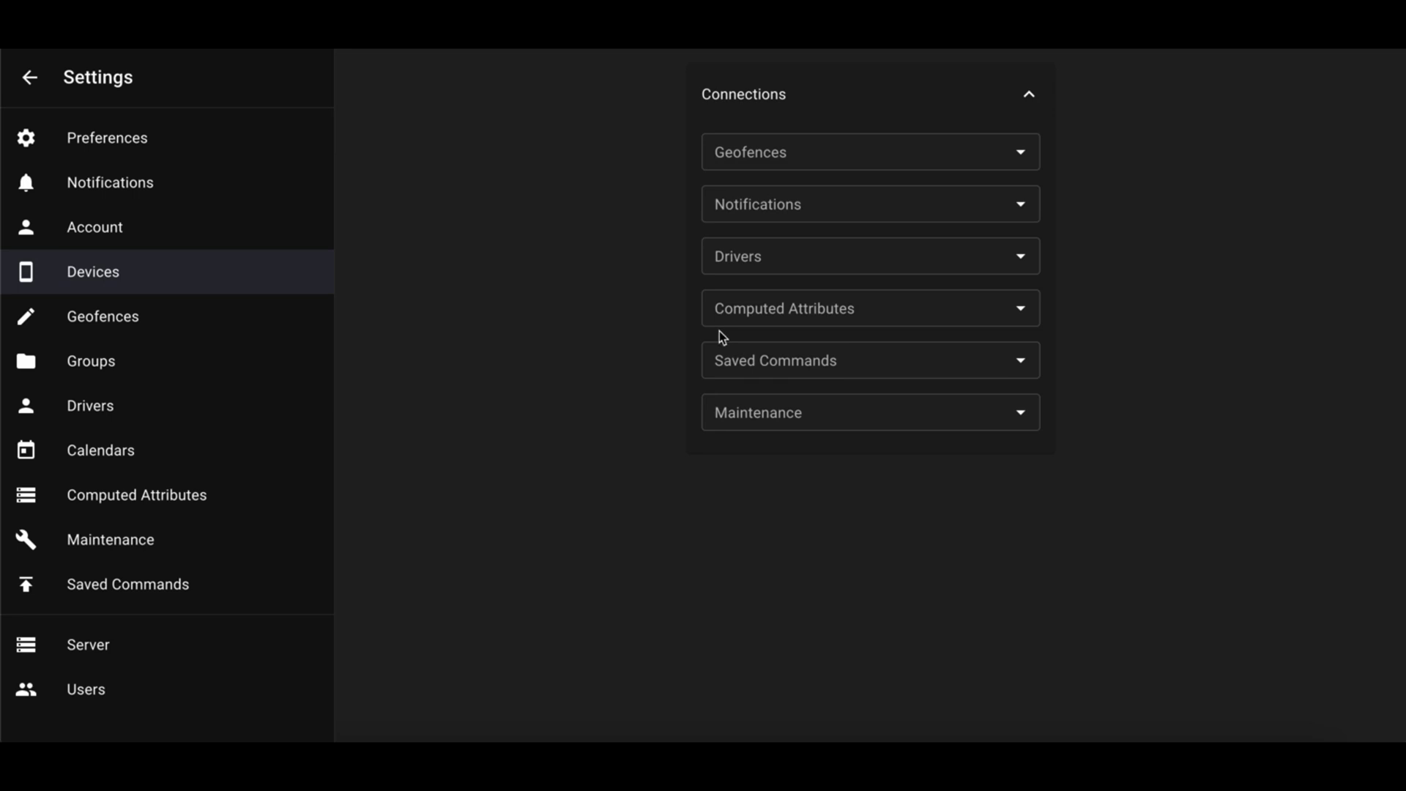
click(793, 147)
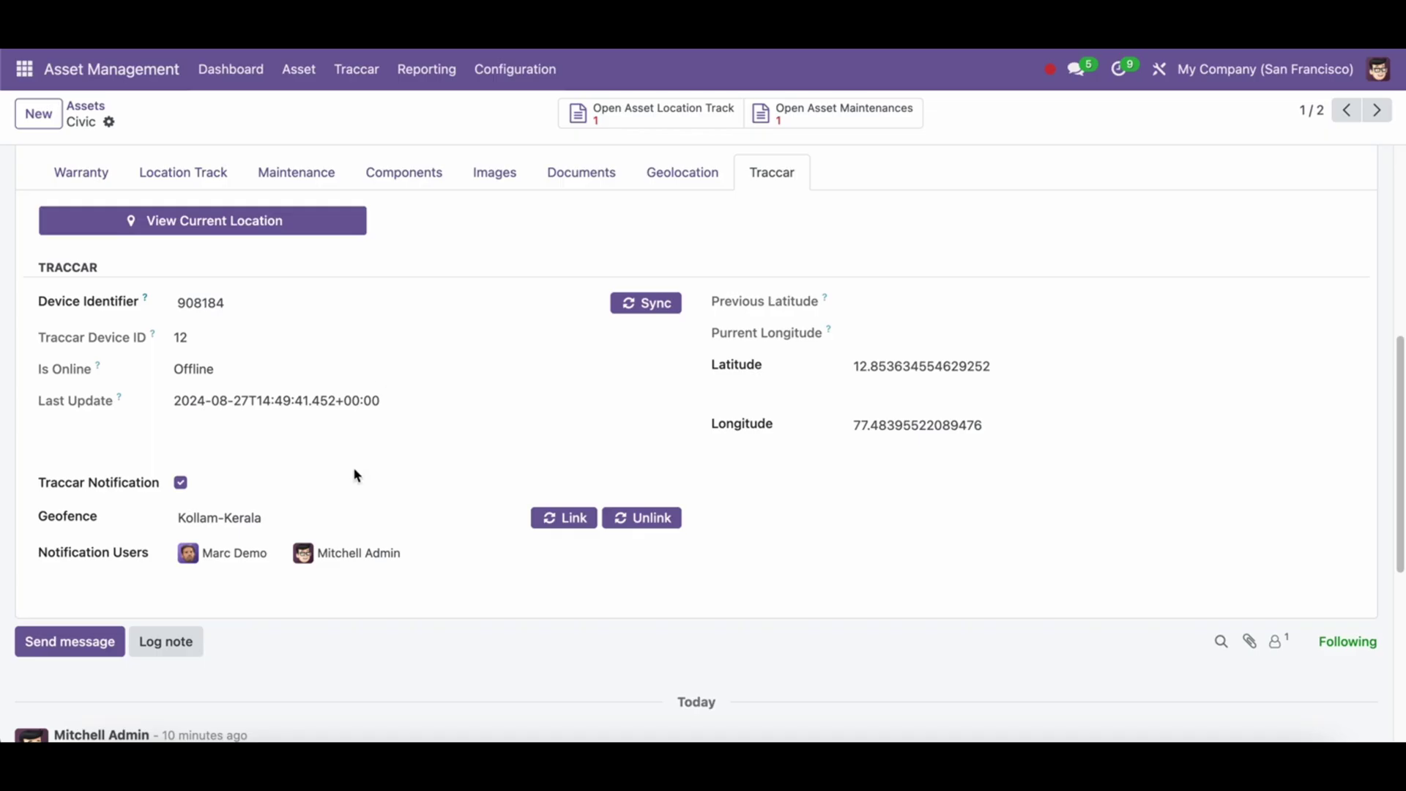
- Review the Civic asset form in Odoo and open the Traccar device position details
scroll(674, 388, up, 3)
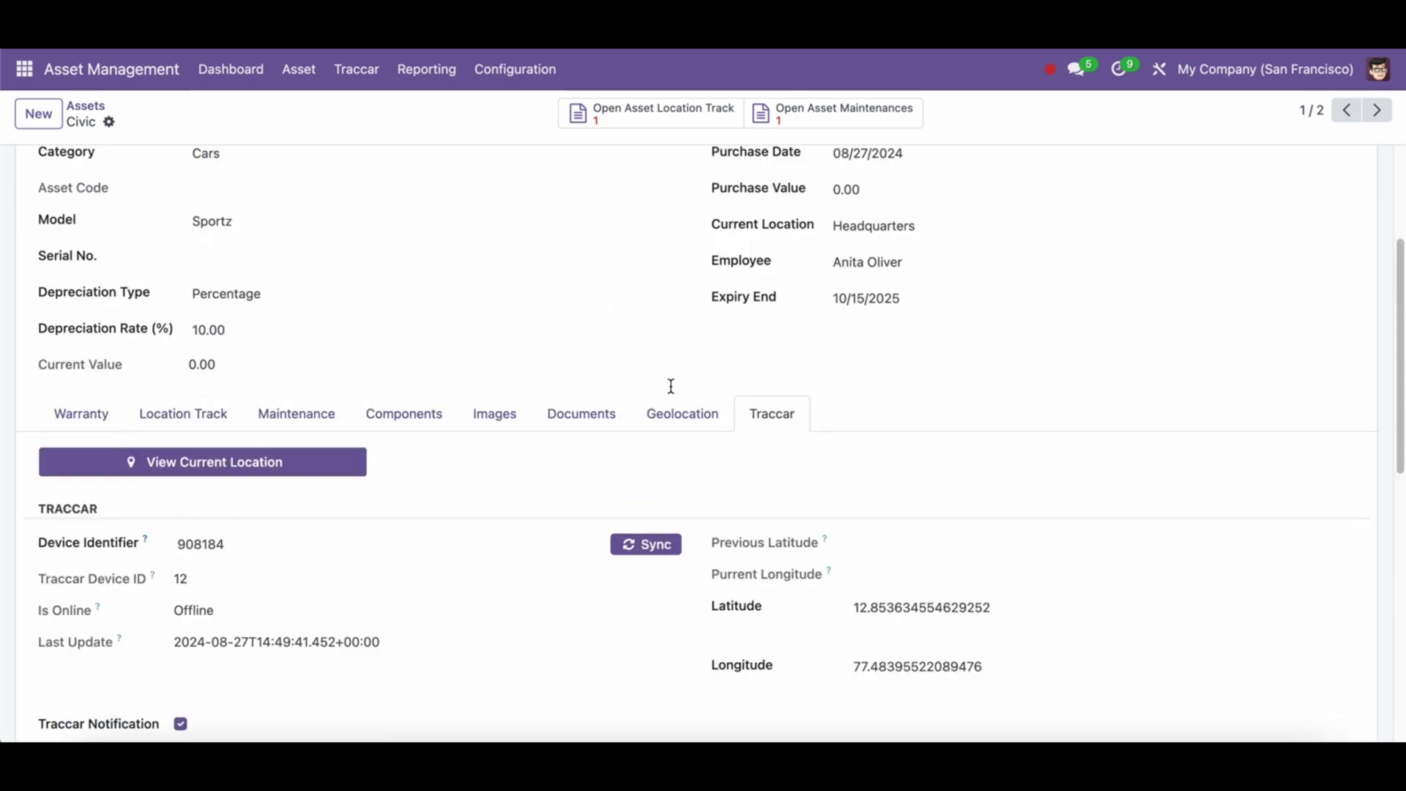
scroll(670, 386, up, 3)
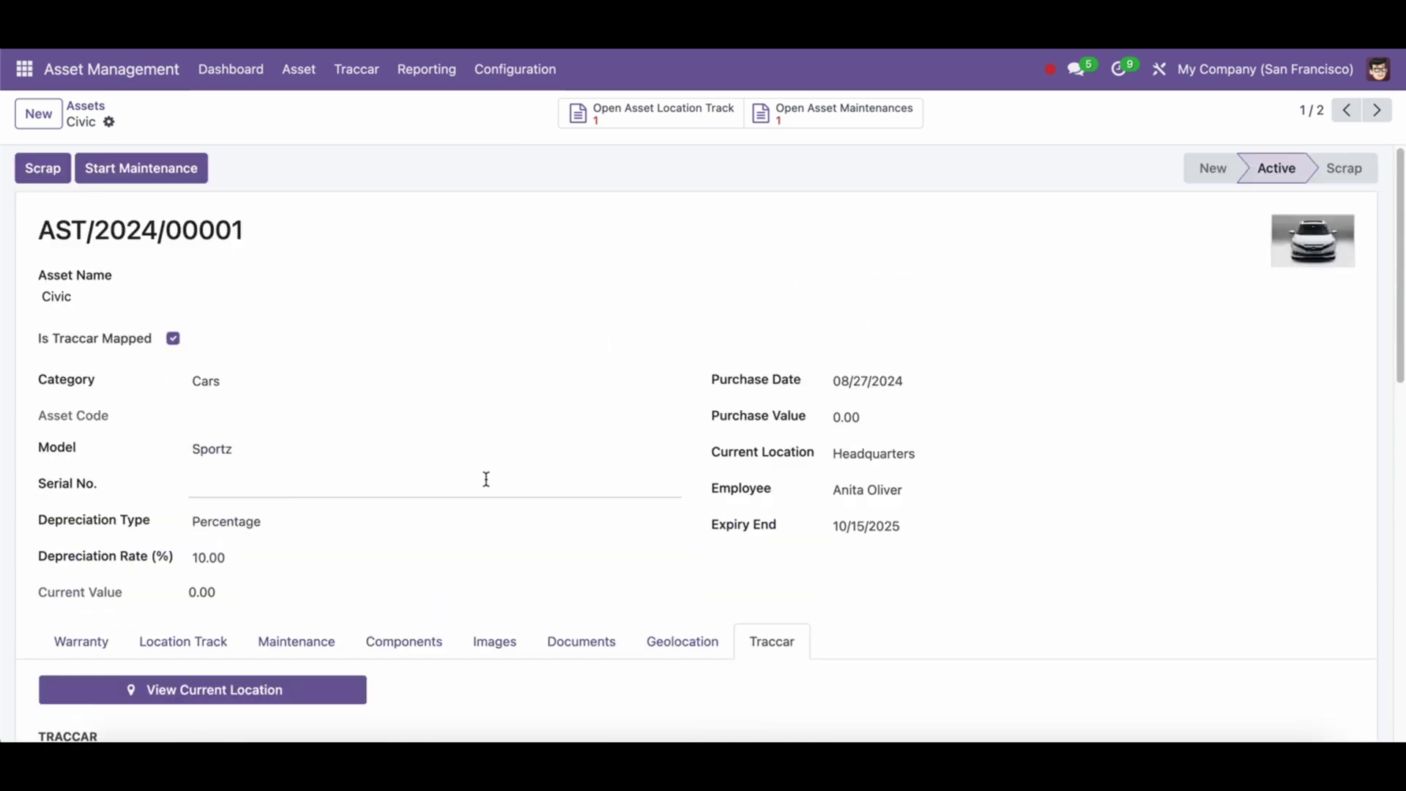
scroll(471, 477, down, 3)
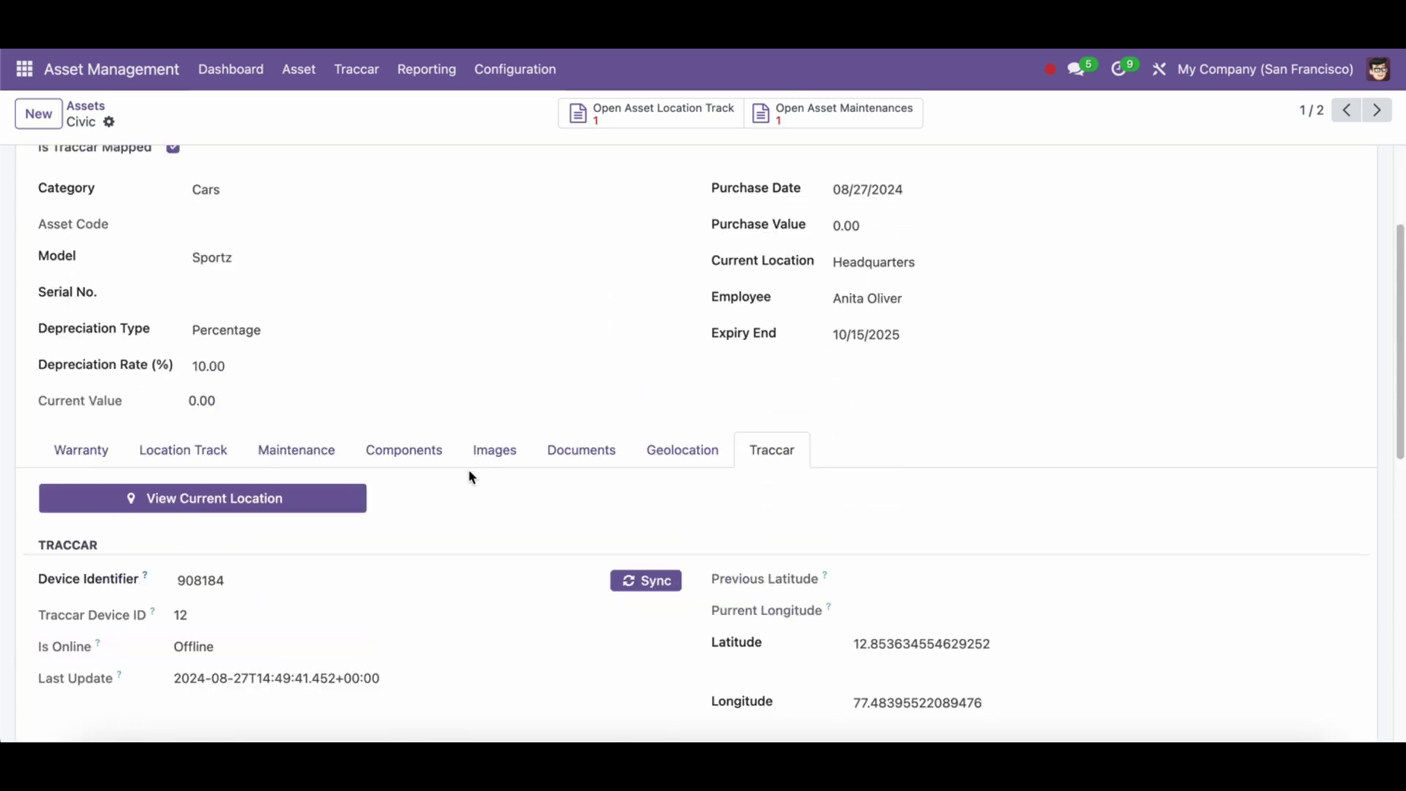
click(351, 73)
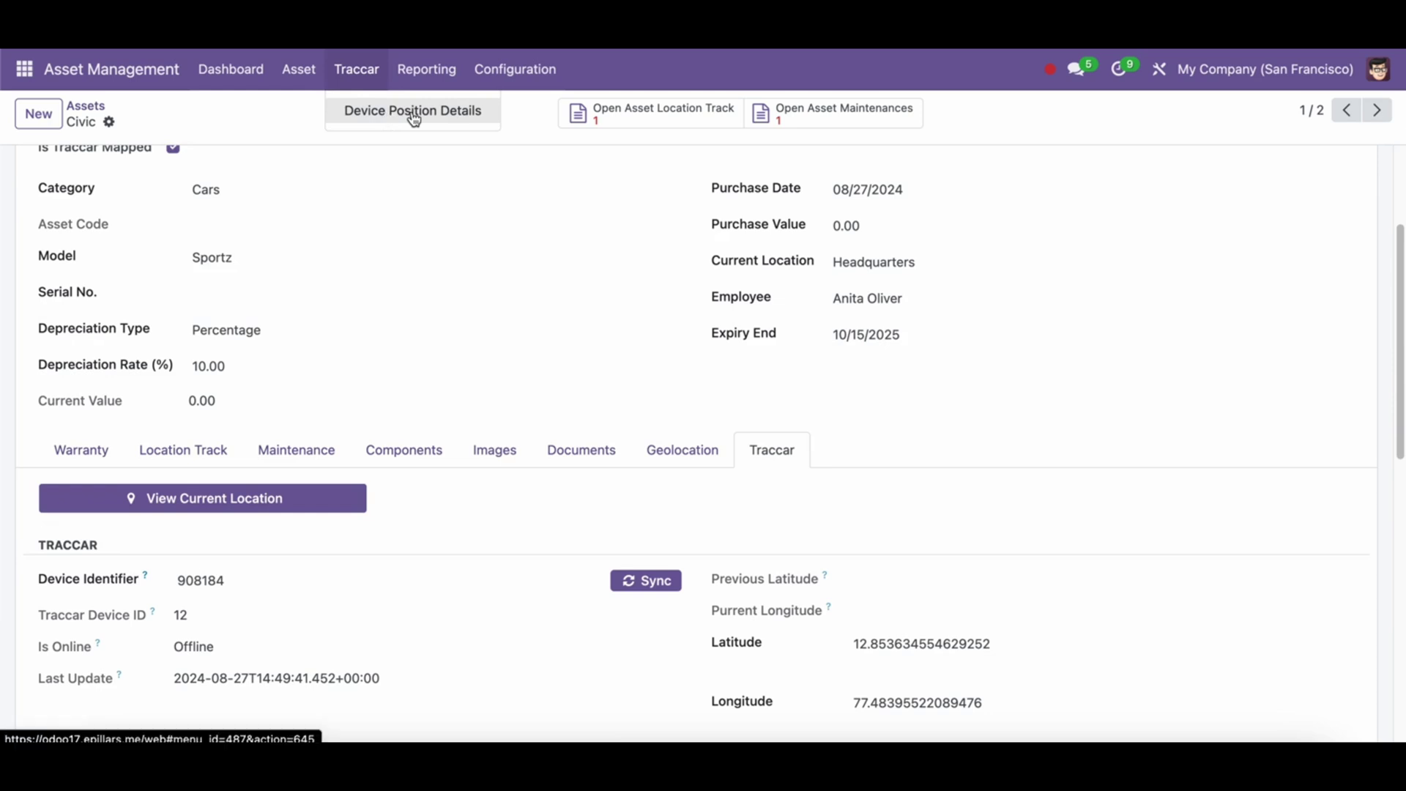
click(411, 114)
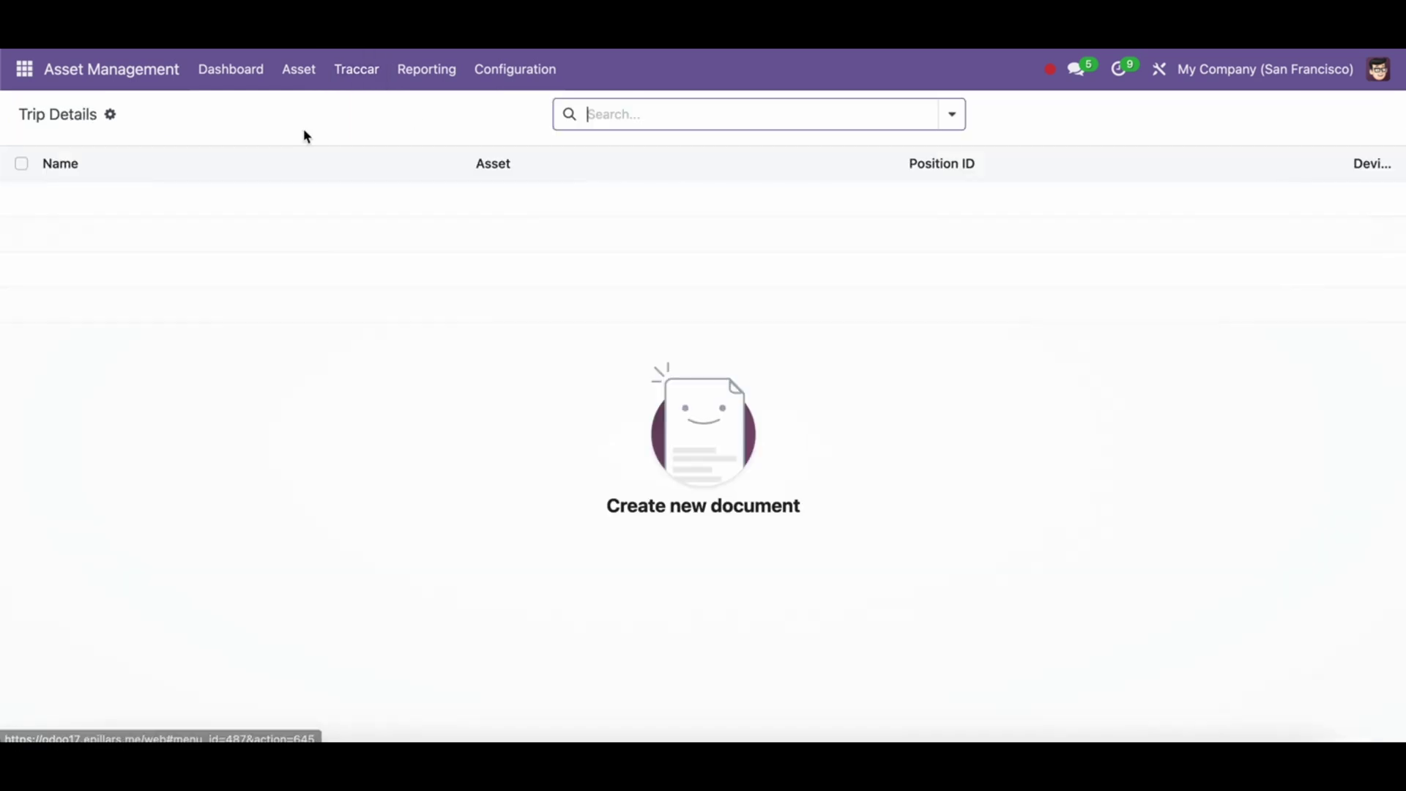
click(23, 71)
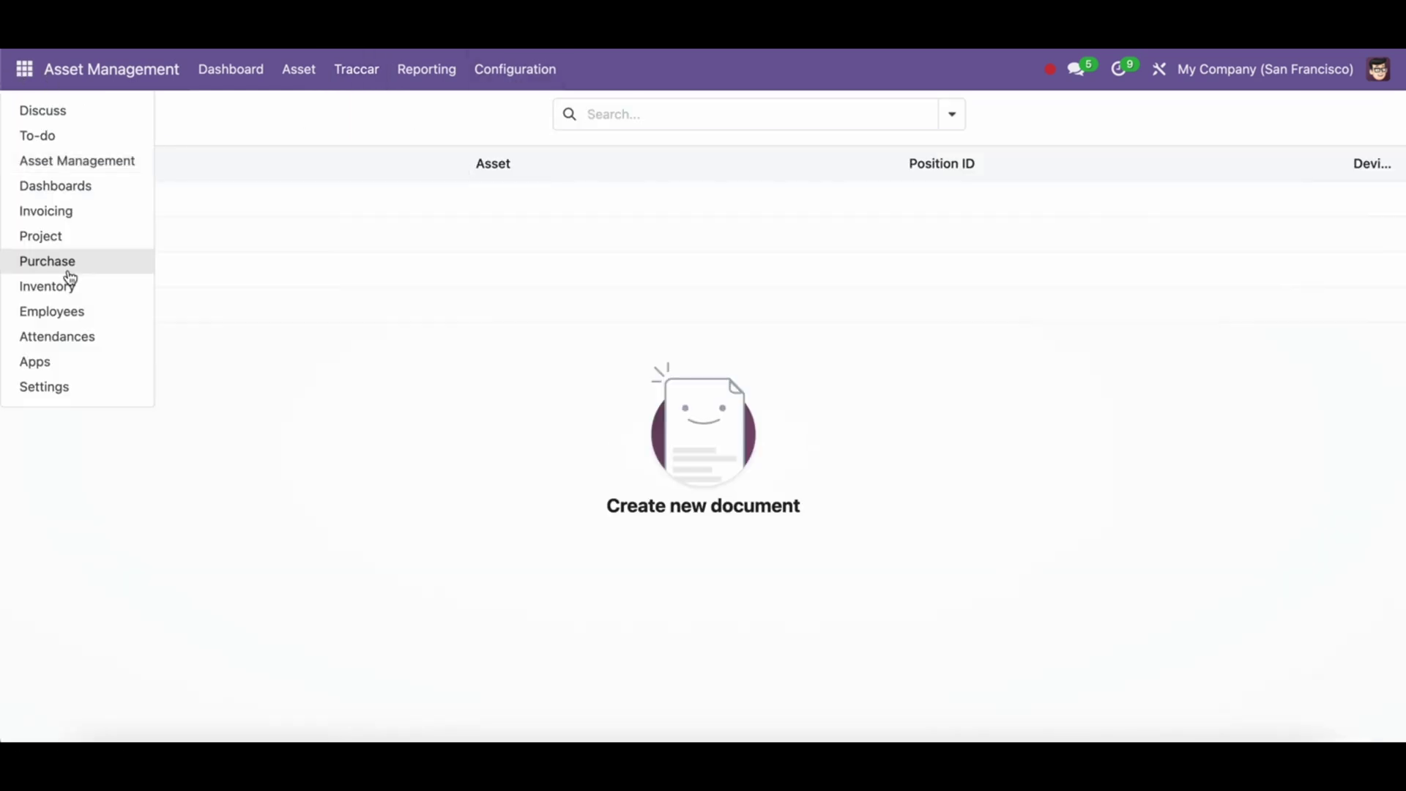
click(73, 388)
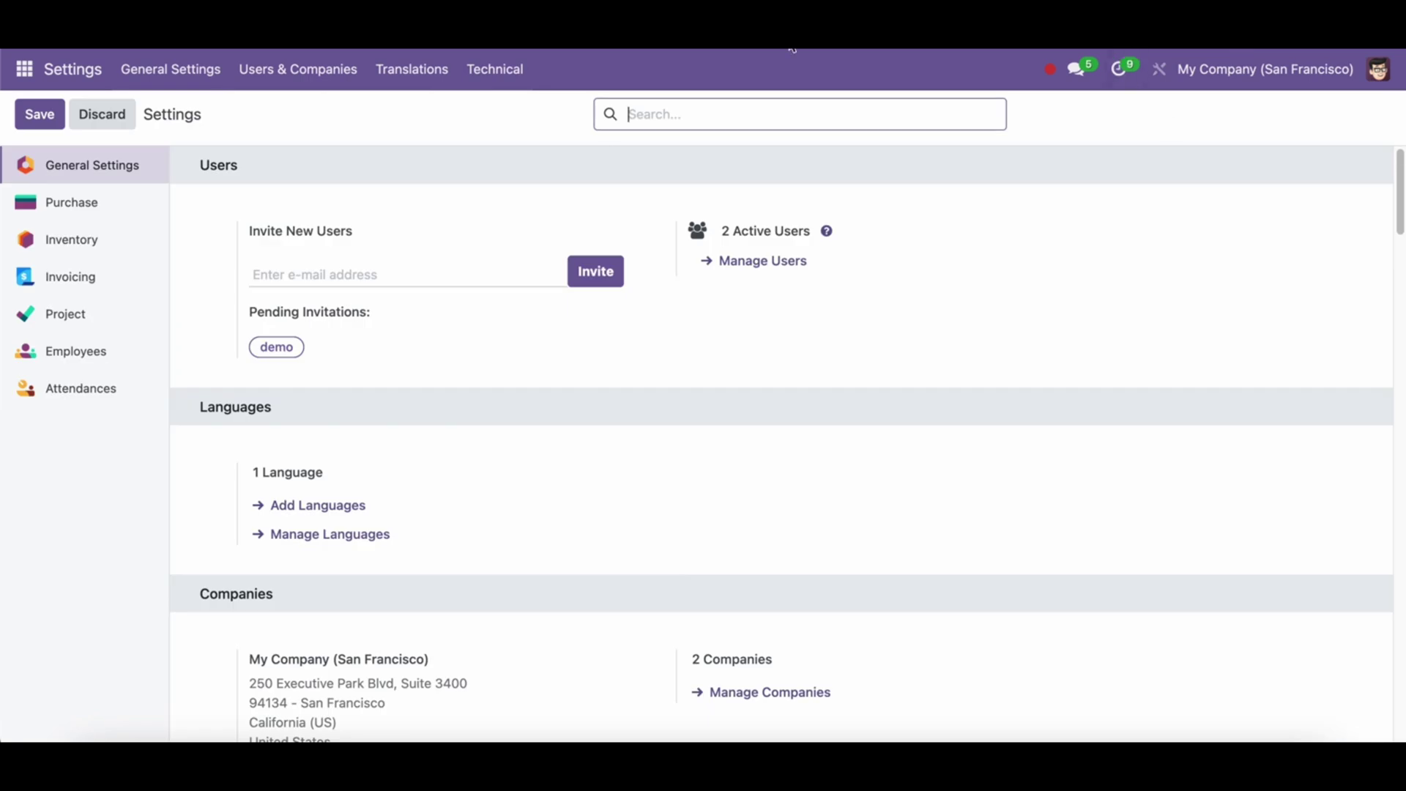
click(495, 69)
scroll(593, 300, down, 5)
scroll(595, 310, down, 5)
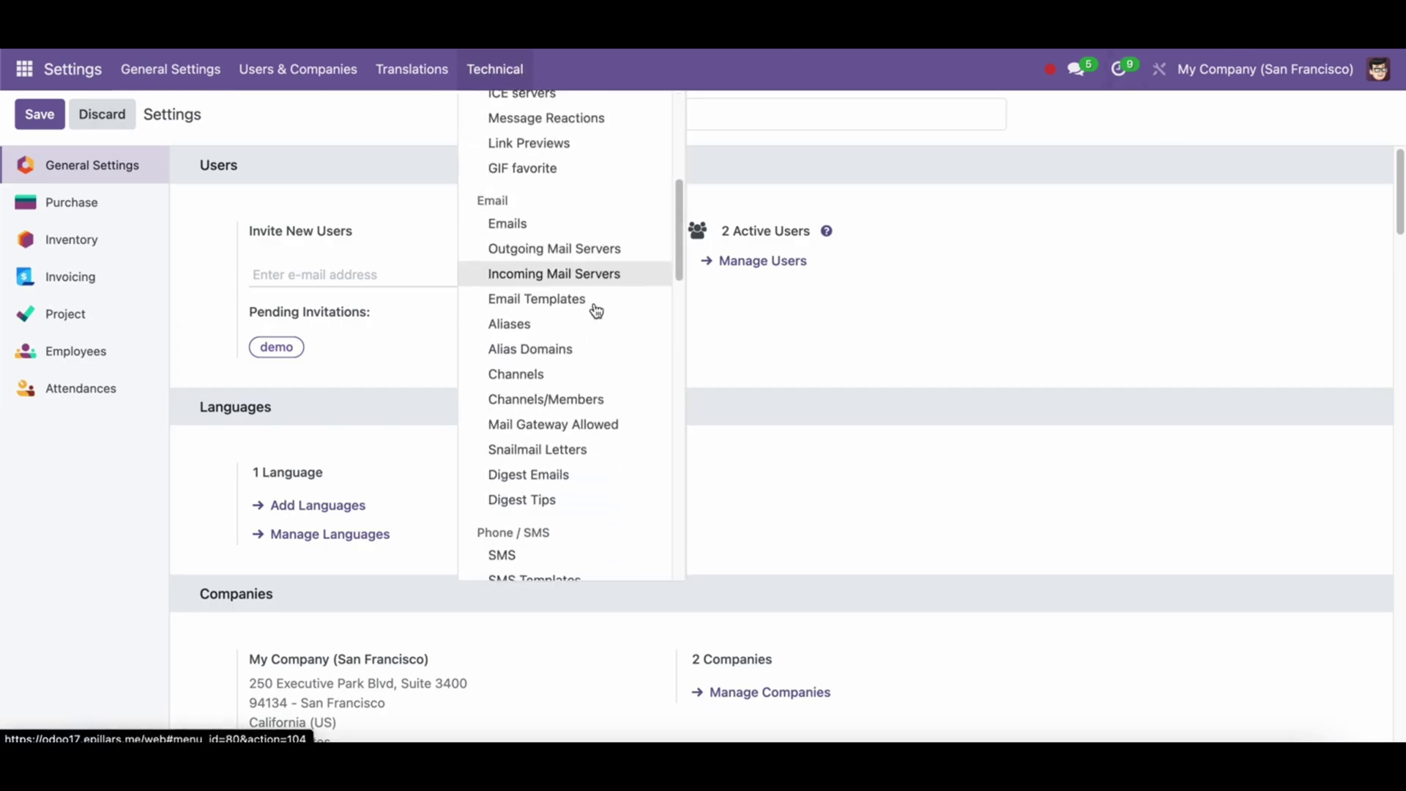
scroll(597, 313, down, 5)
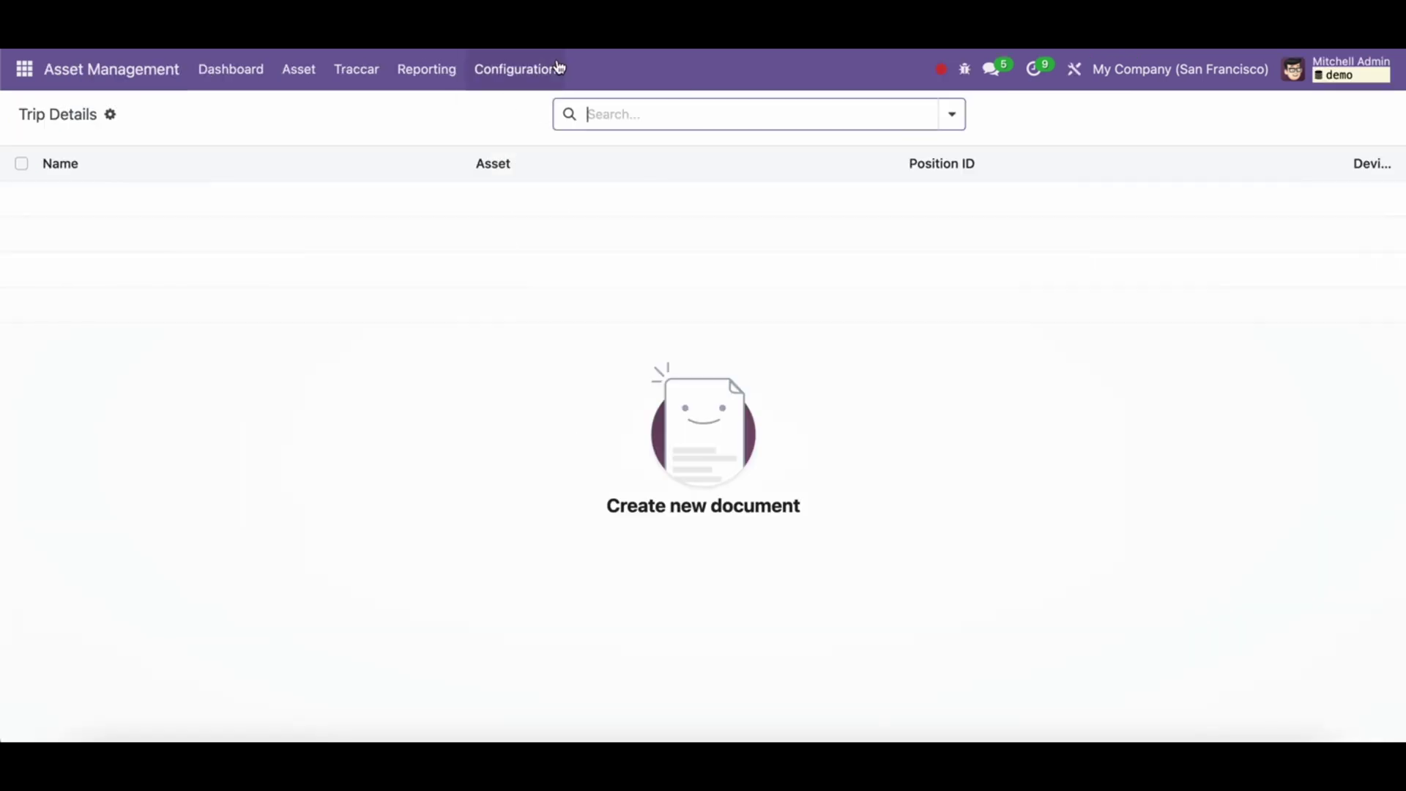
- Open the list of scheduled actions in the technical automation settings
click(24, 69)
click(82, 392)
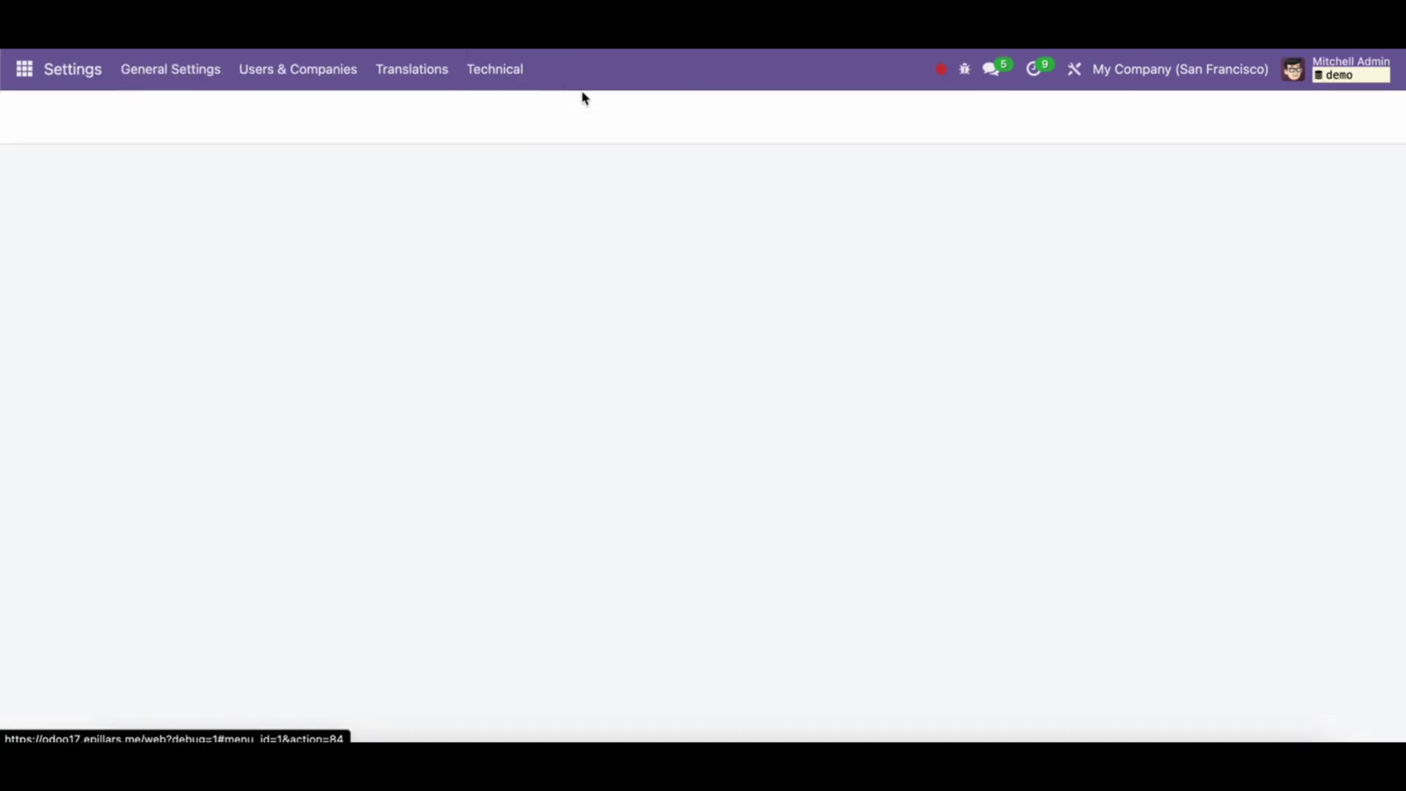
click(512, 70)
scroll(598, 273, down, 1)
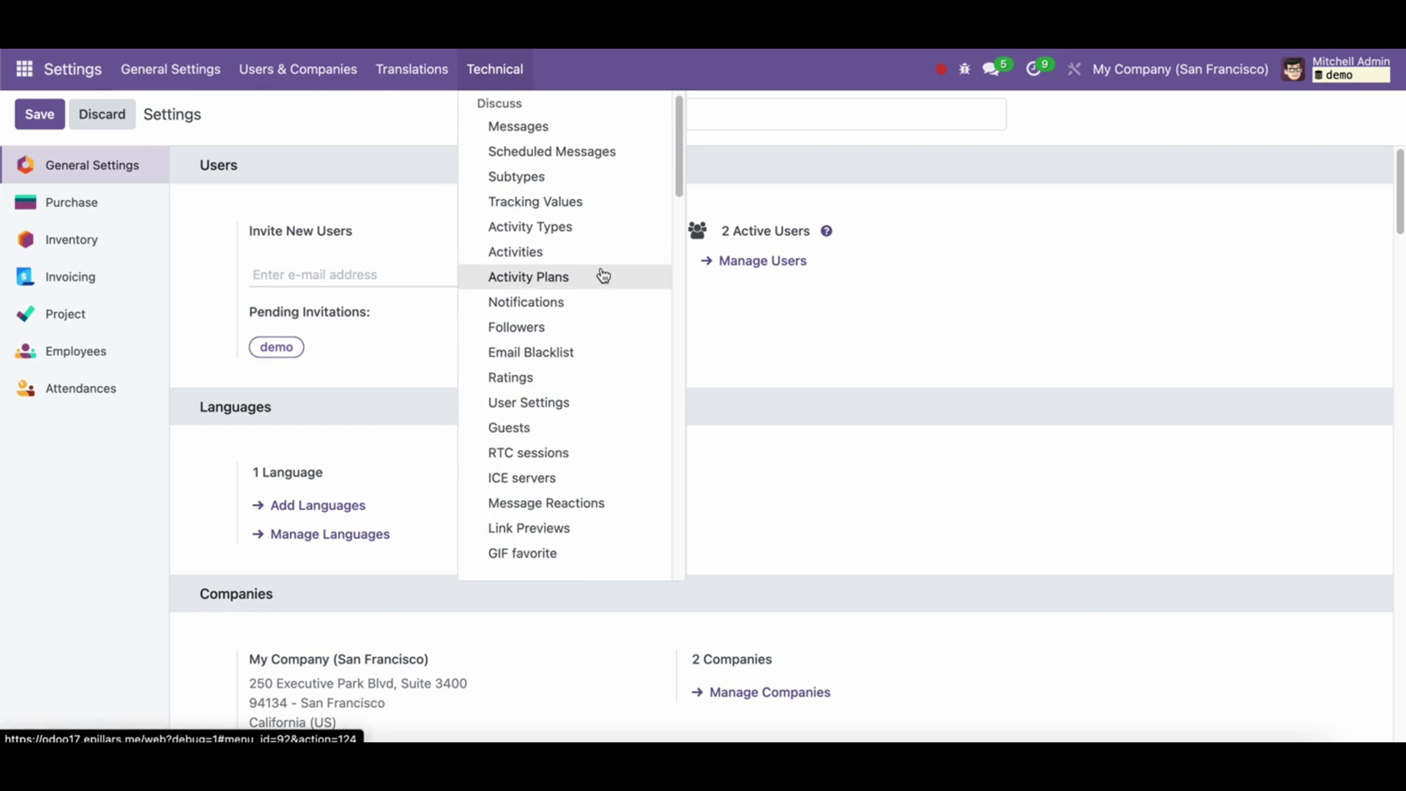
scroll(603, 275, down, 10)
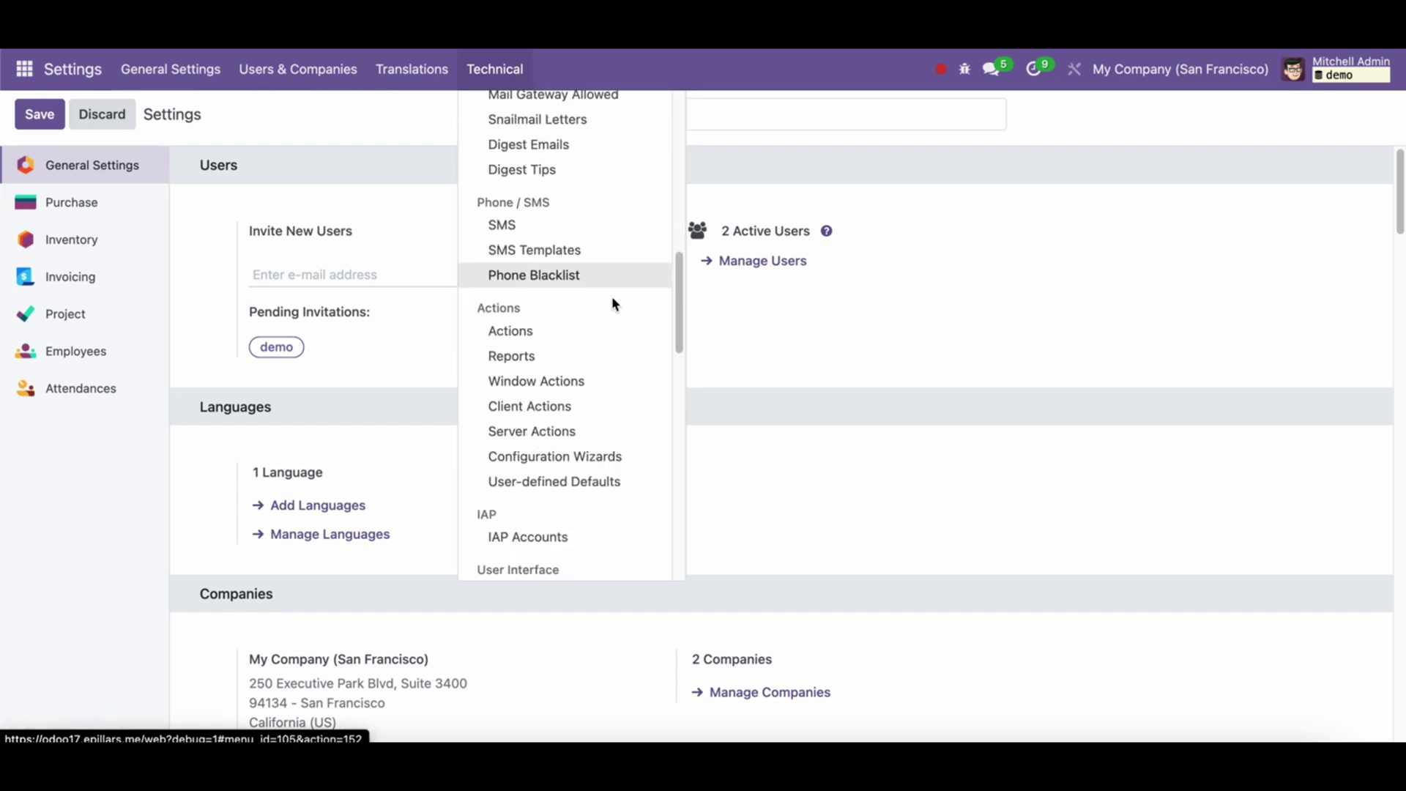
scroll(612, 303, down, 6)
scroll(609, 309, up, 1)
scroll(653, 350, down, 5)
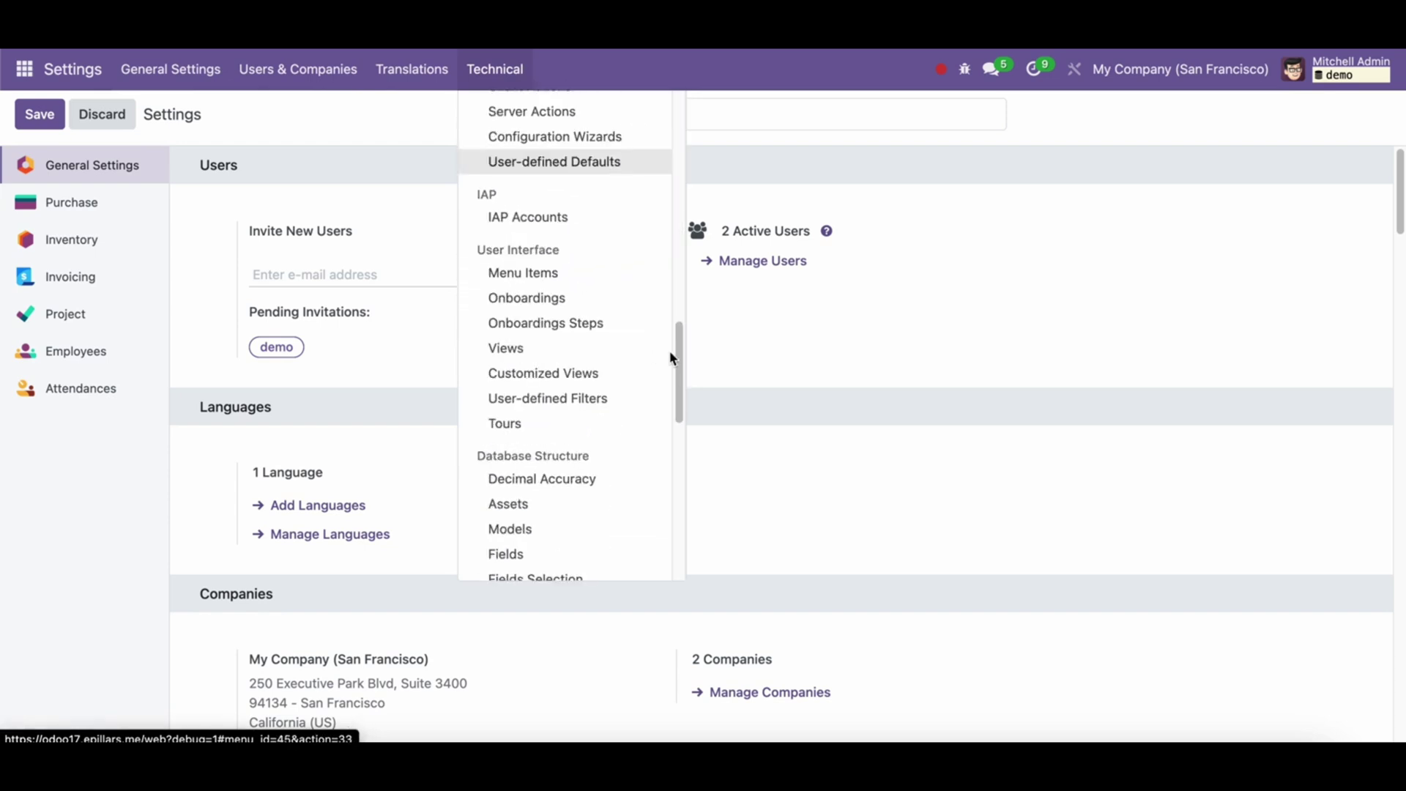
scroll(670, 359, down, 8)
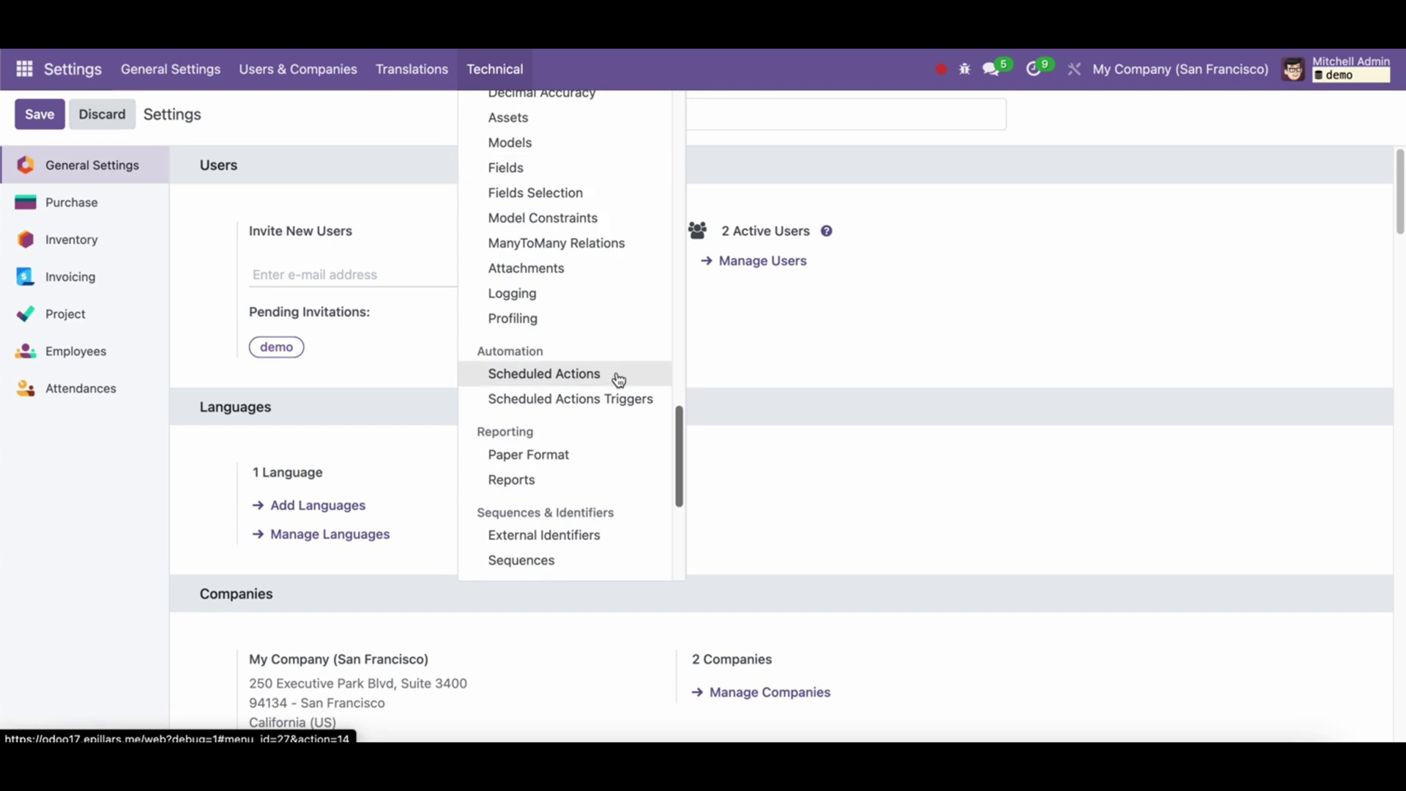
scroll(619, 379, down, 5)
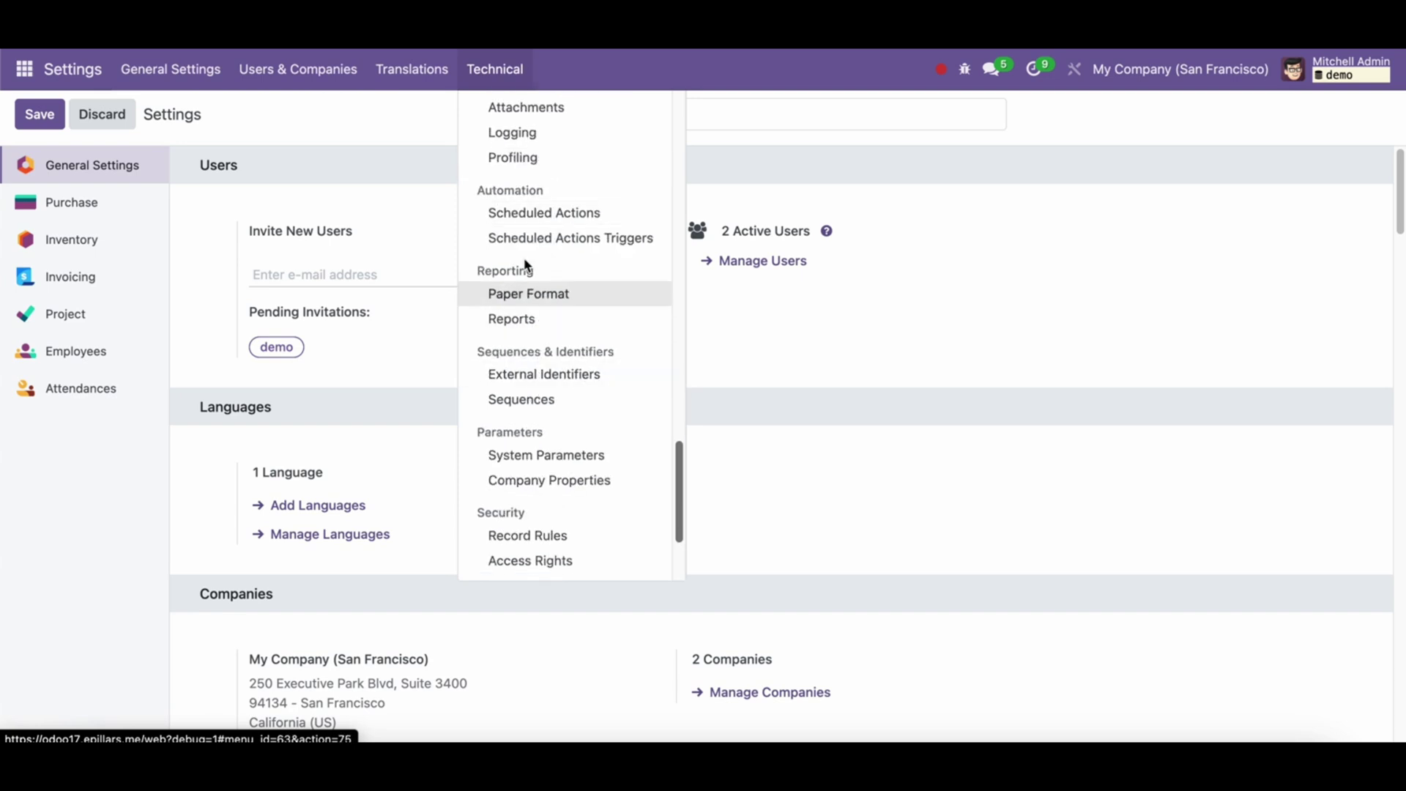
click(556, 214)
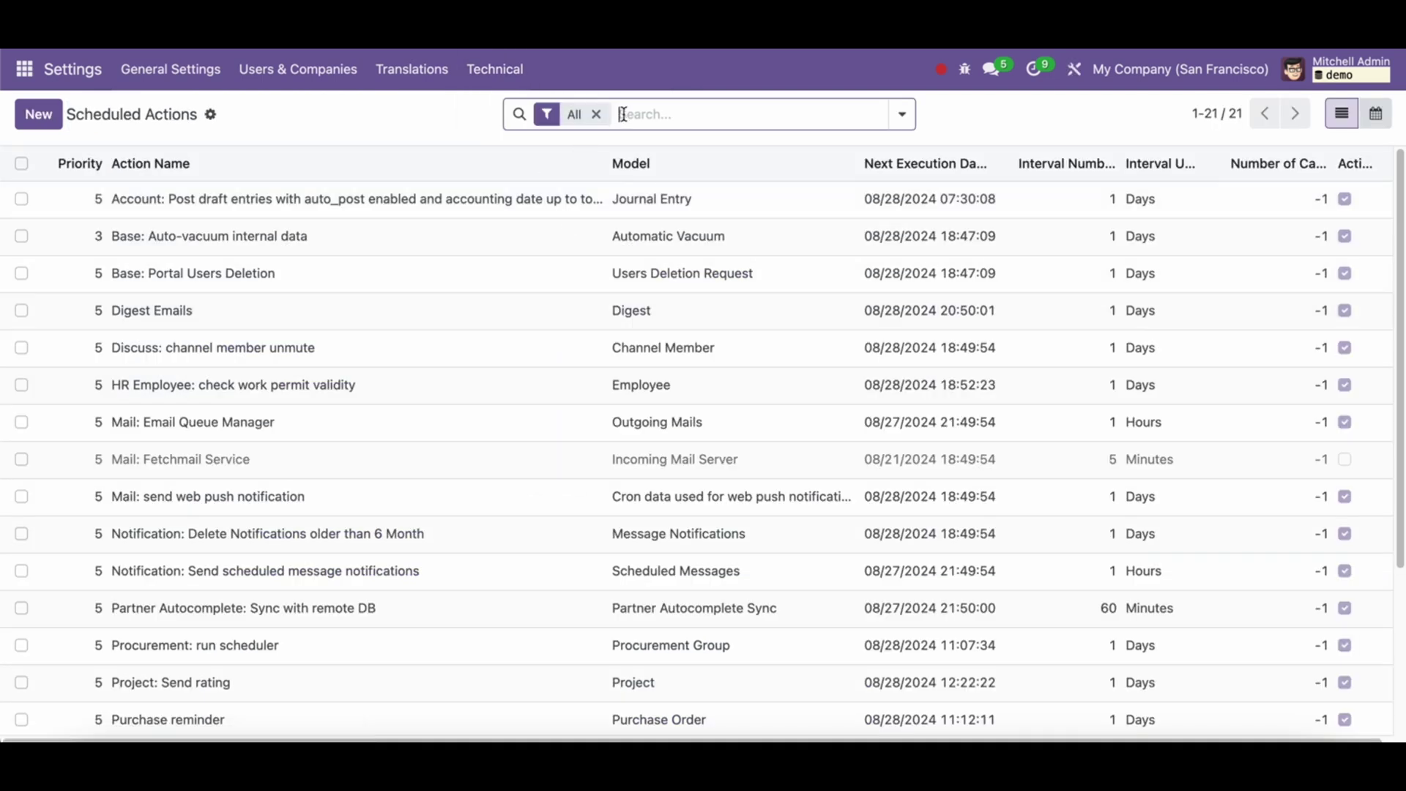
- Search the scheduled actions for "traccar" and manually run Update: Traccar Position Details
text(traccar)
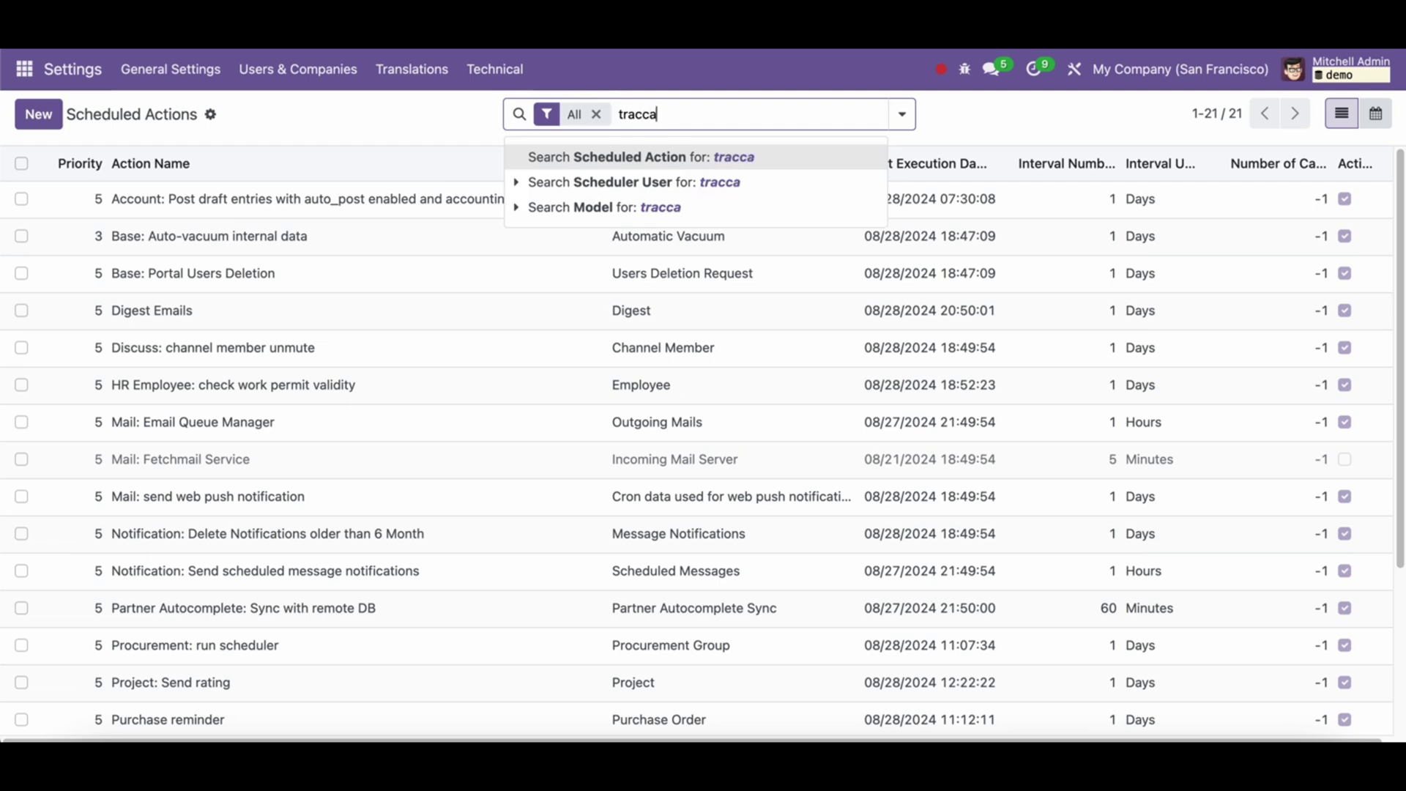
key(Return)
click(429, 211)
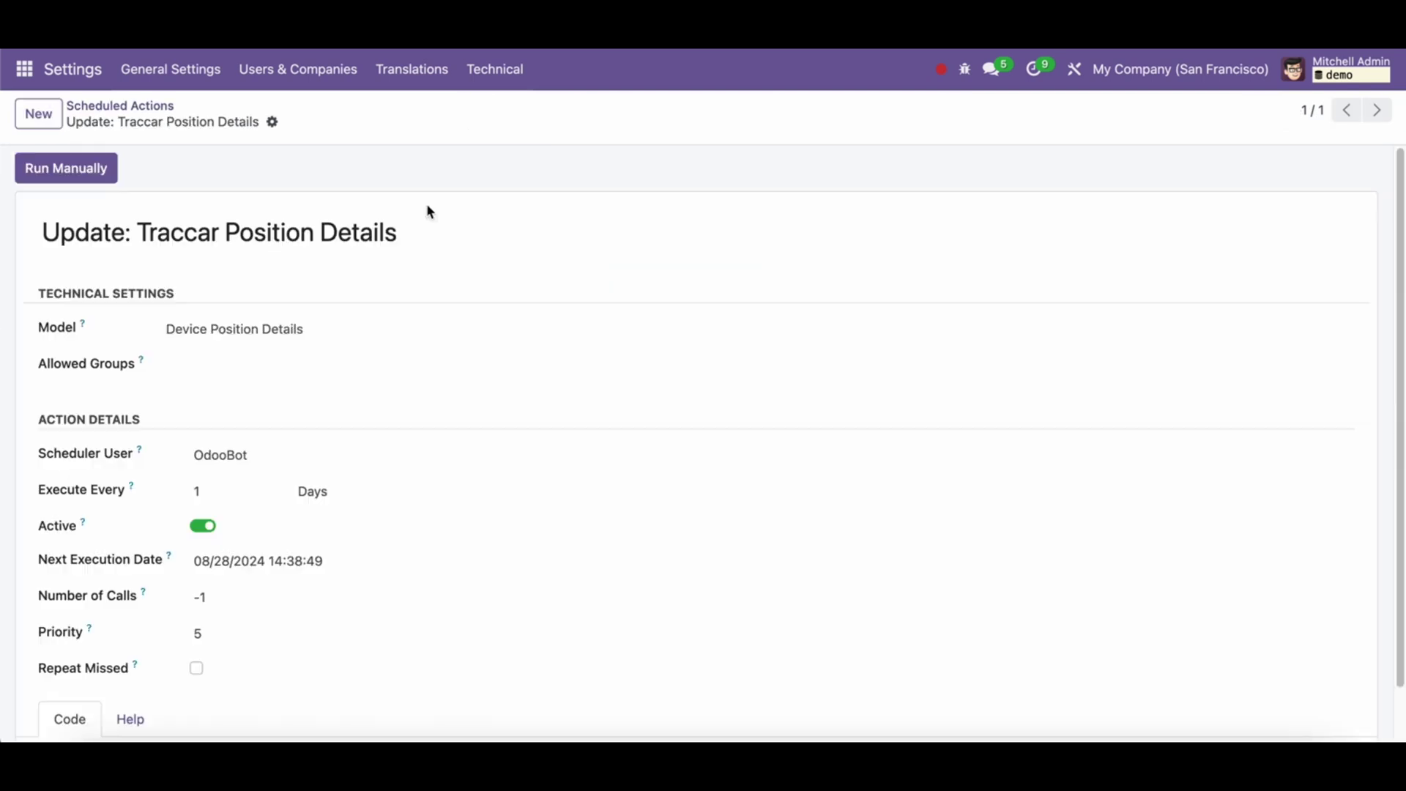
click(88, 170)
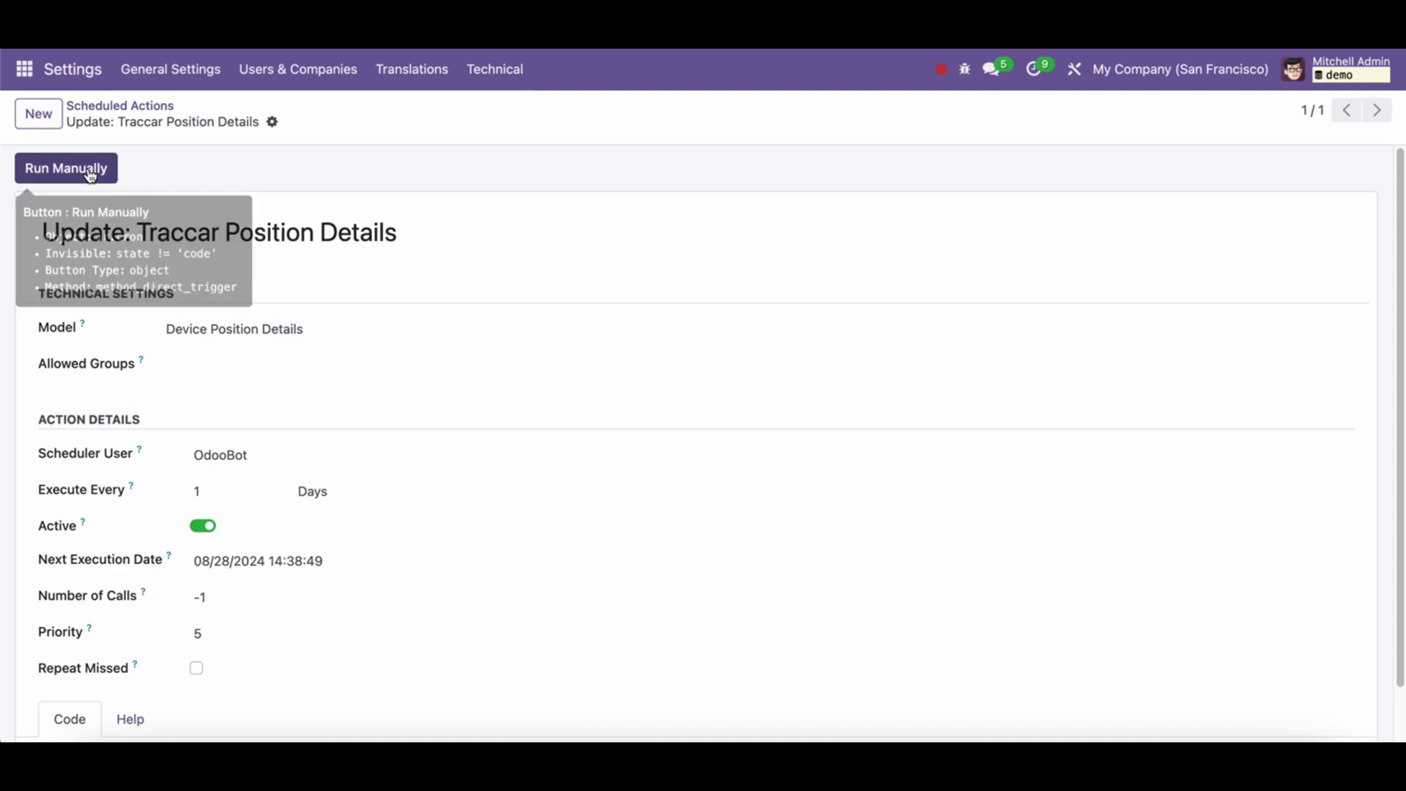
- Review the Civic's Traccar device position record and trip map in Asset Management, and return to the dashboard
click(24, 69)
click(121, 161)
click(357, 69)
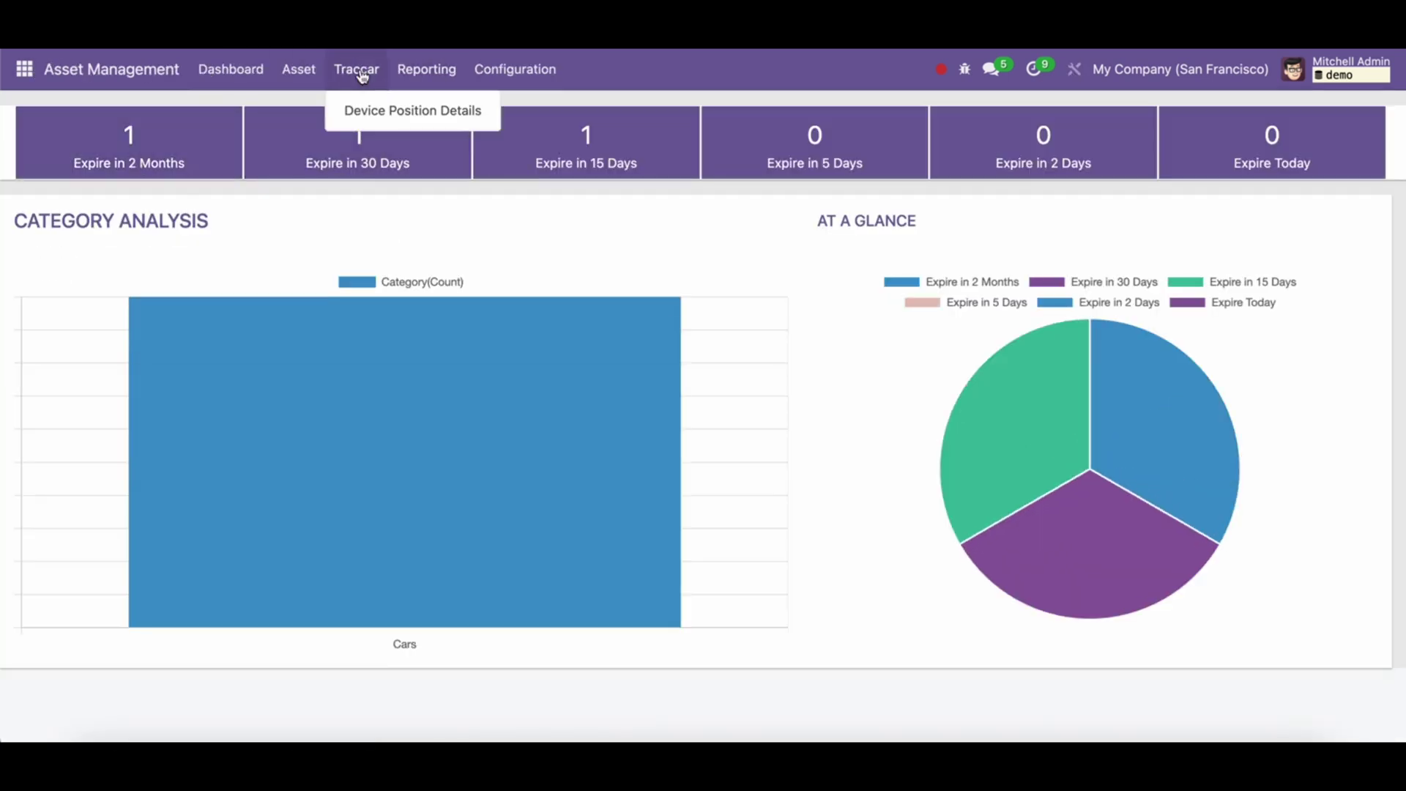
click(408, 117)
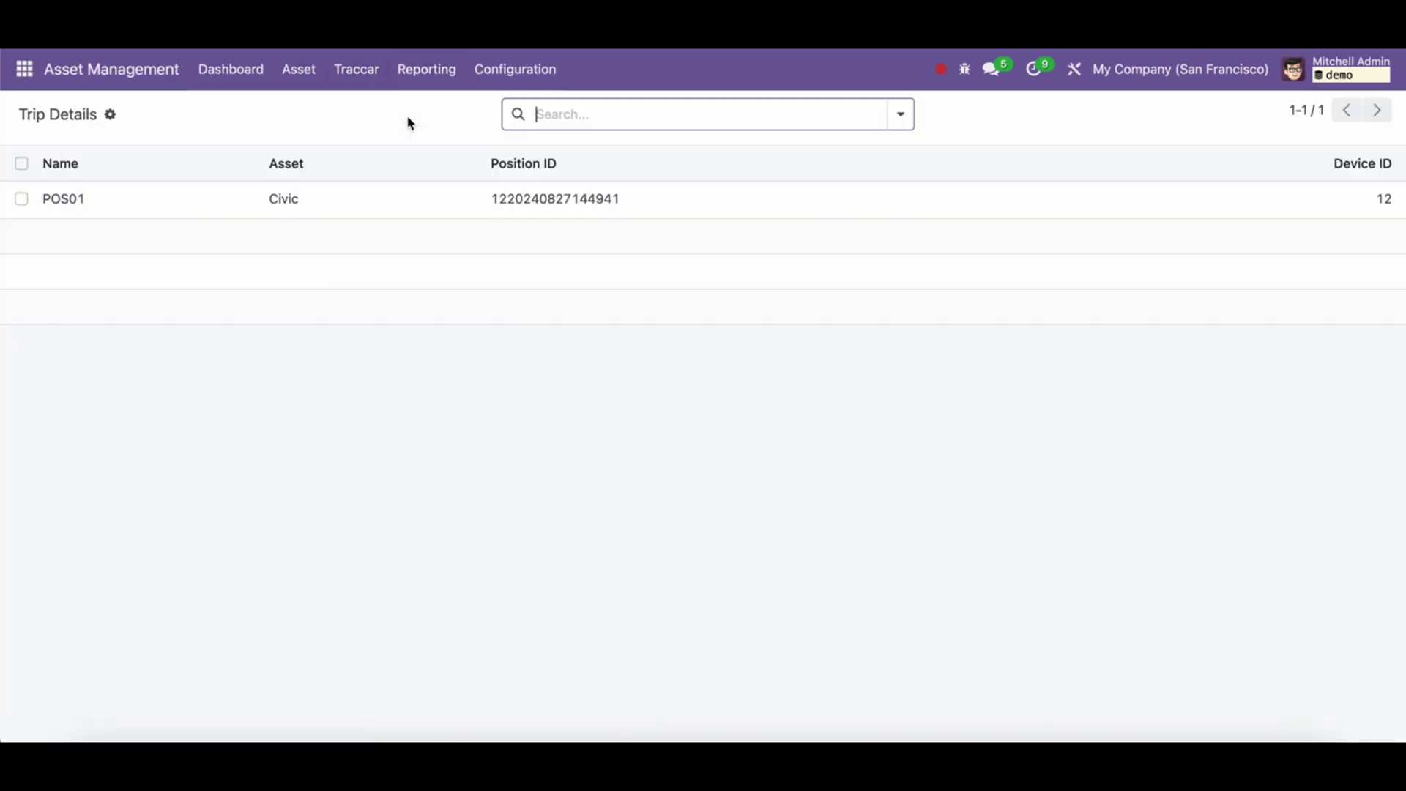
click(543, 199)
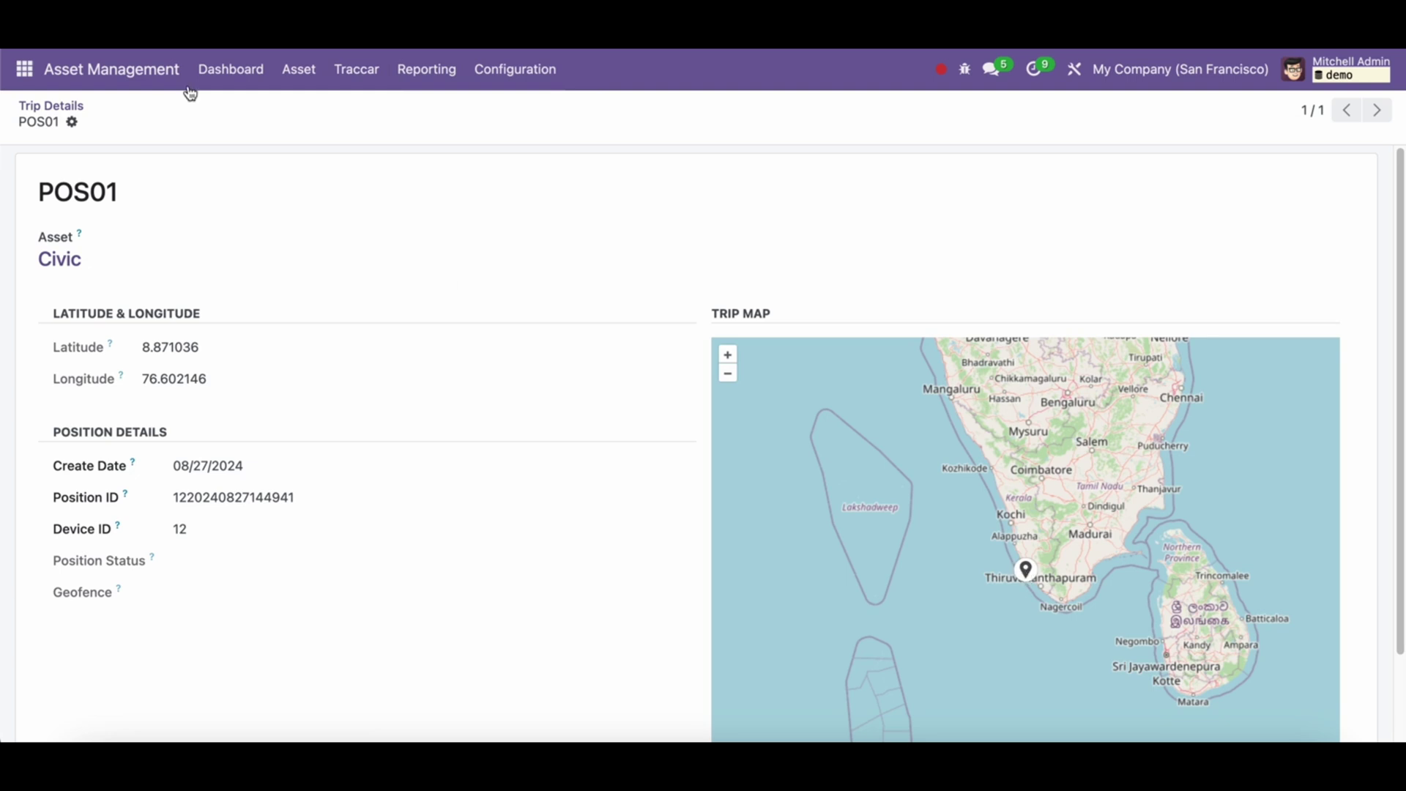
click(240, 74)
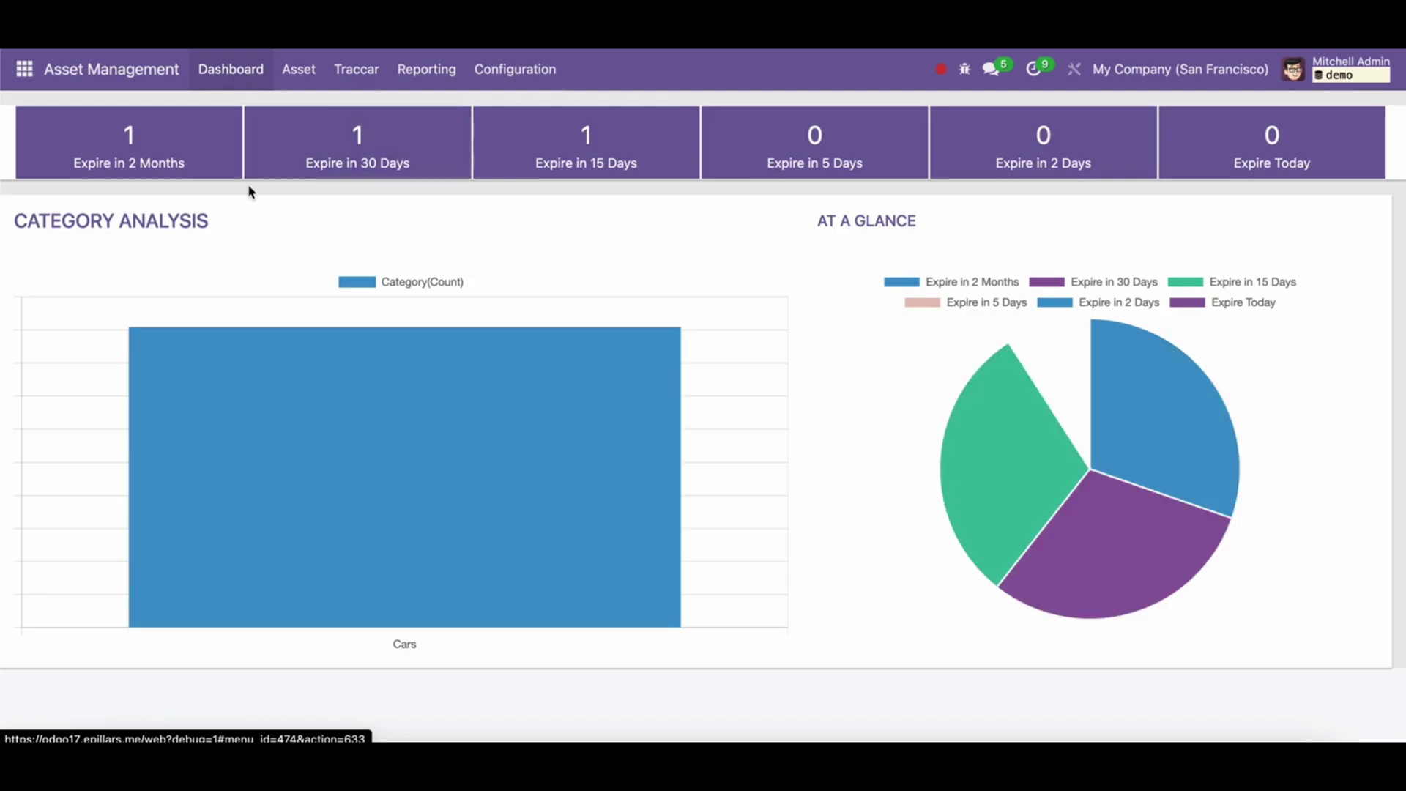